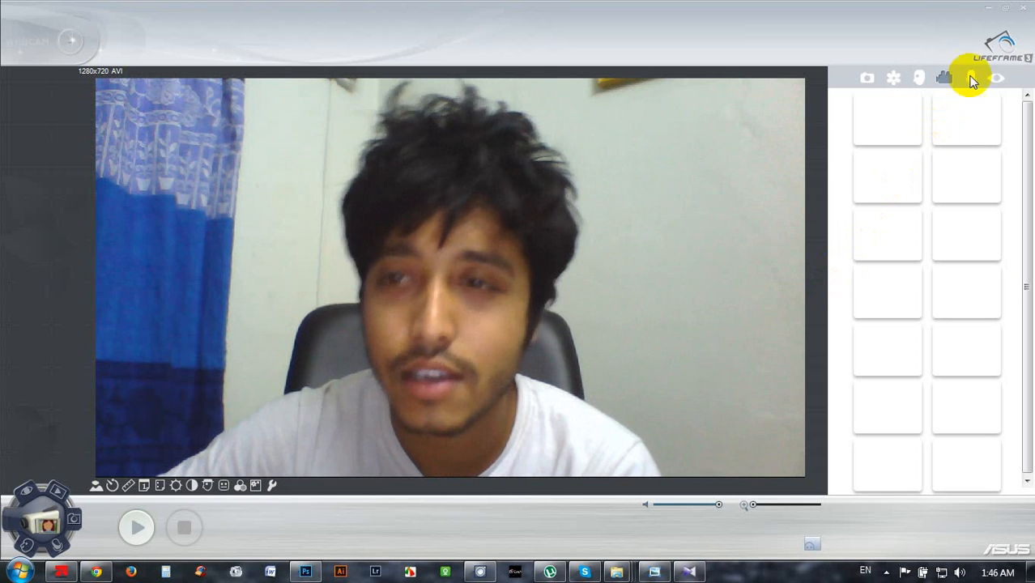
Step: Switch from the webcam program to Photoshop and examine the woman's photo from her head down to her shoes
click(1024, 16)
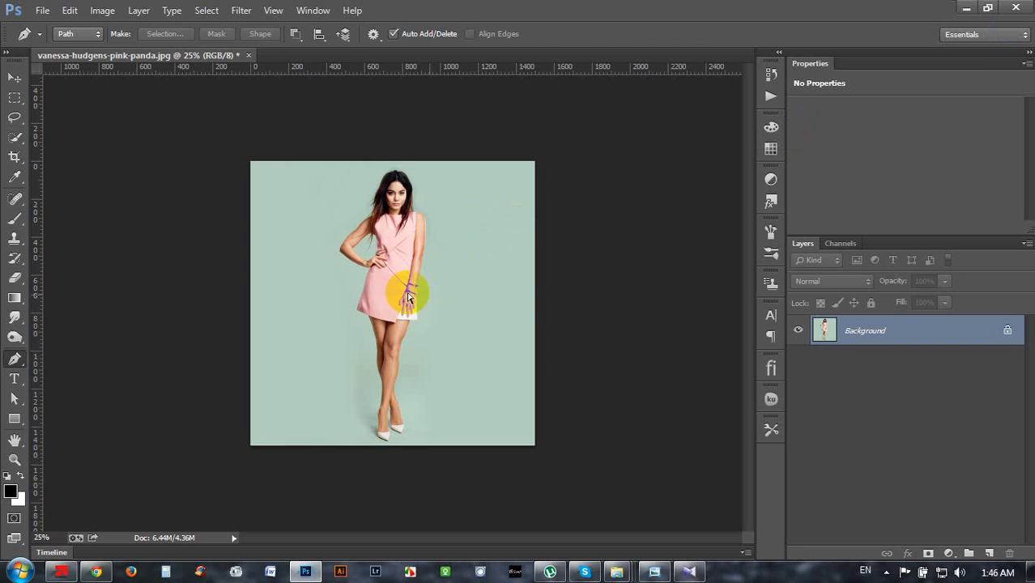
scroll(431, 295, up, 2)
scroll(429, 311, down, 4)
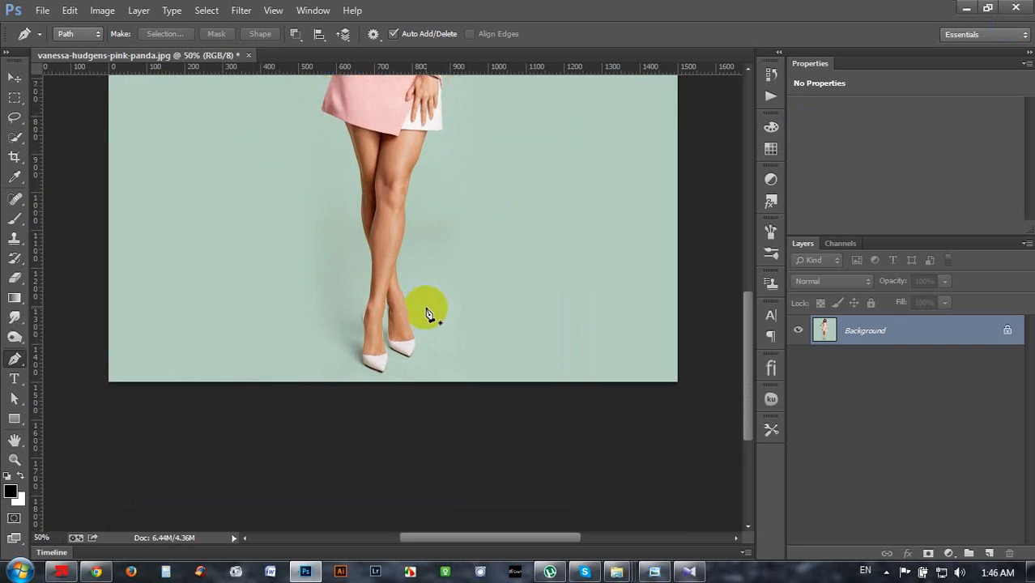
scroll(428, 308, up, 1)
scroll(428, 312, down, 4)
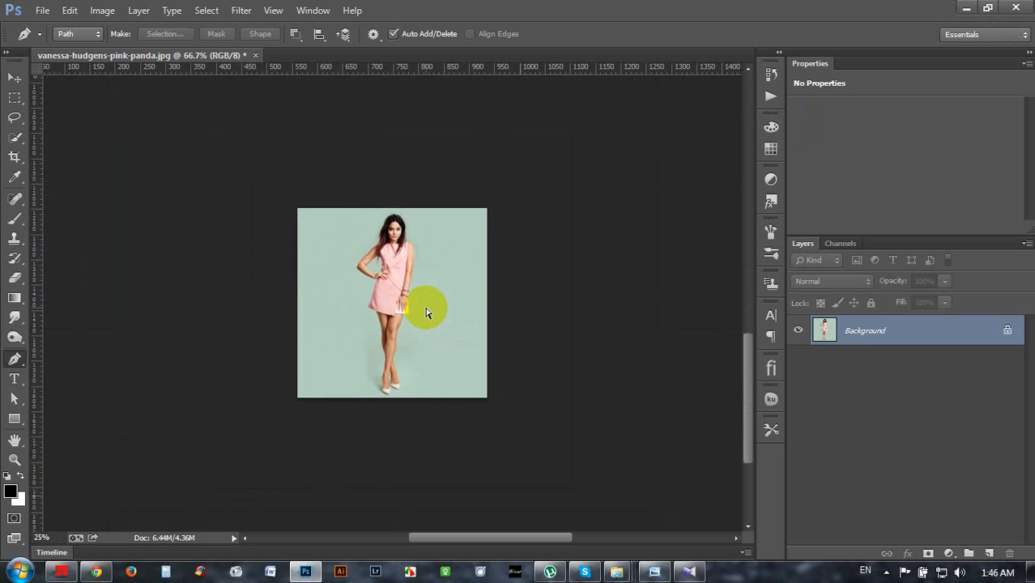
scroll(428, 312, up, 3)
scroll(427, 314, up, 4)
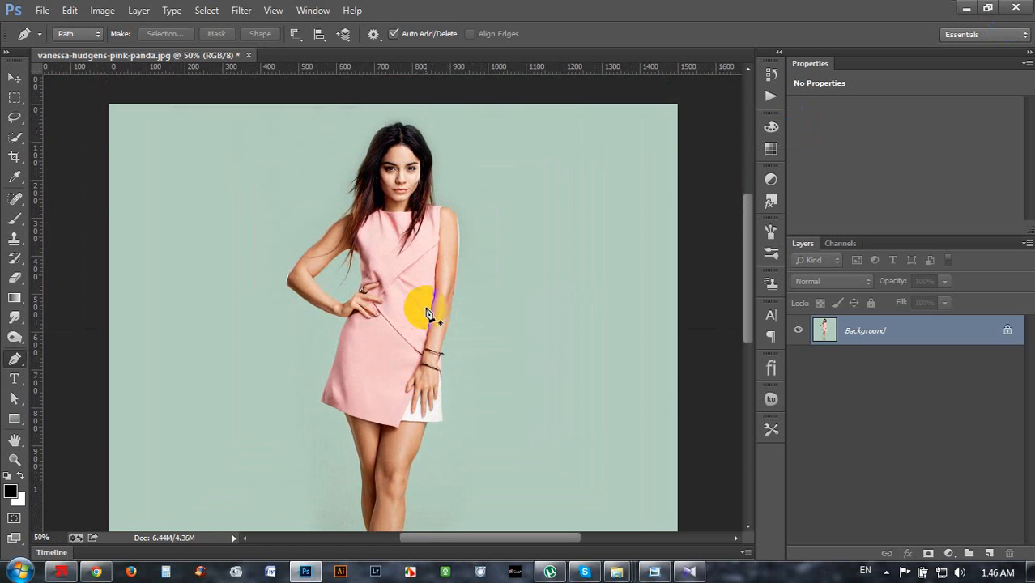
scroll(427, 314, up, 1)
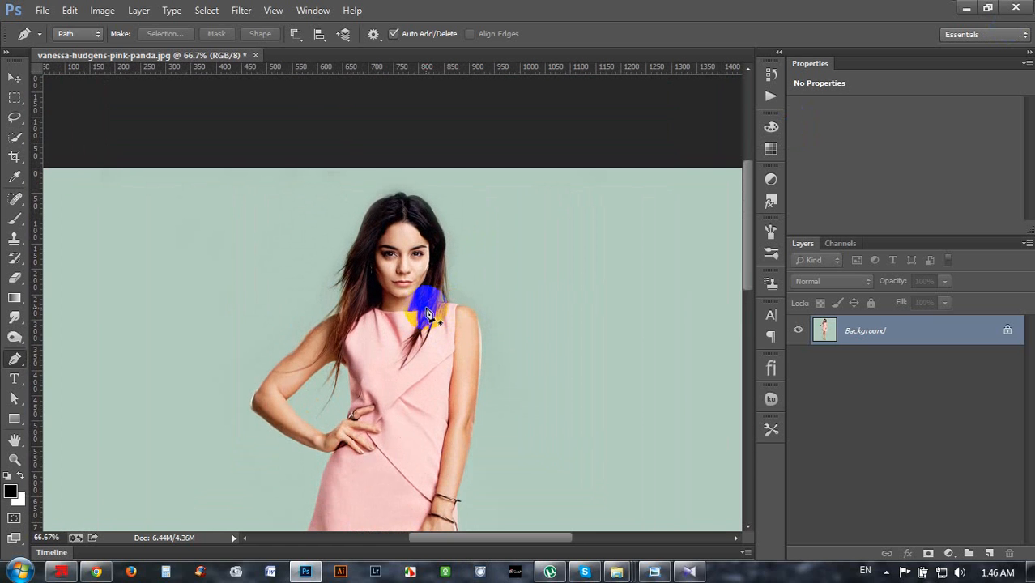
scroll(428, 314, down, 8)
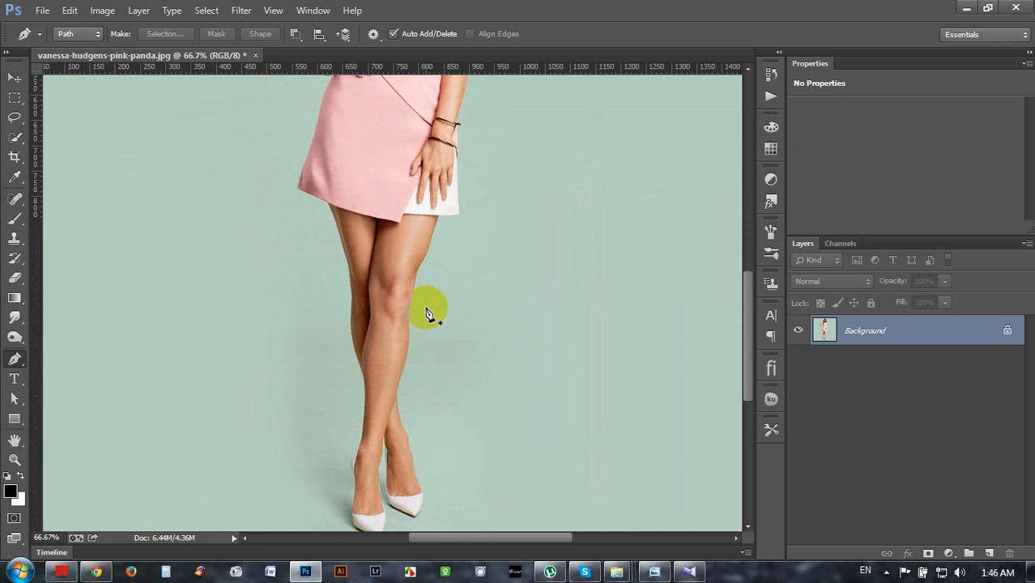
scroll(428, 315, down, 2)
scroll(427, 314, down, 2)
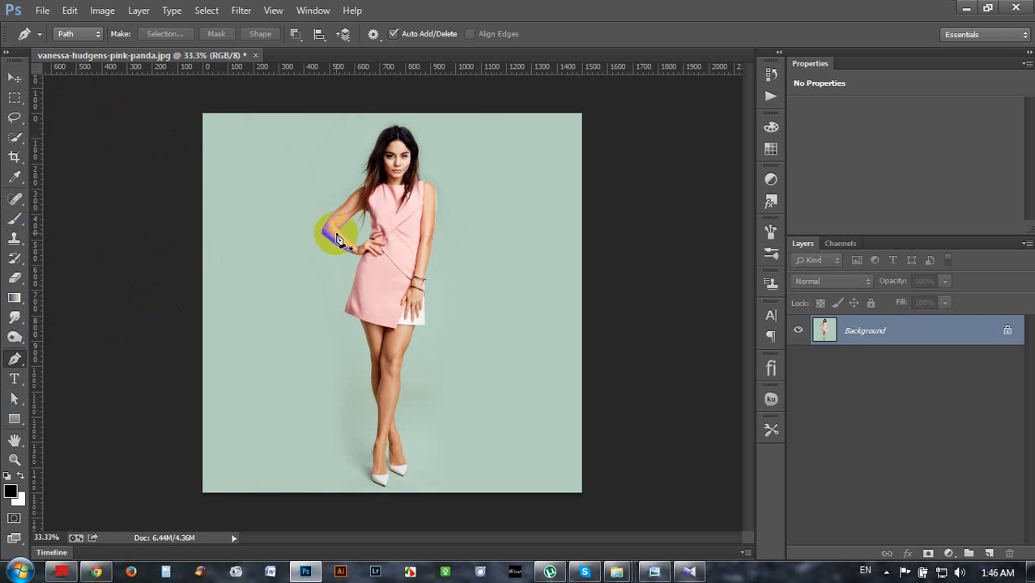
Step: Activate the standard Pen tool and set its drawing mode to Path
right_click(23, 359)
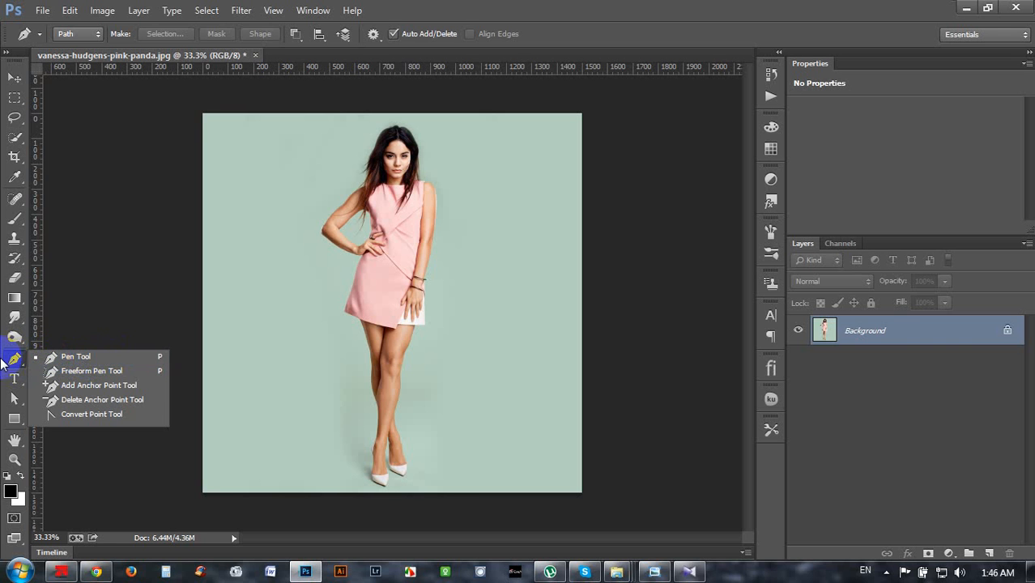
click(65, 357)
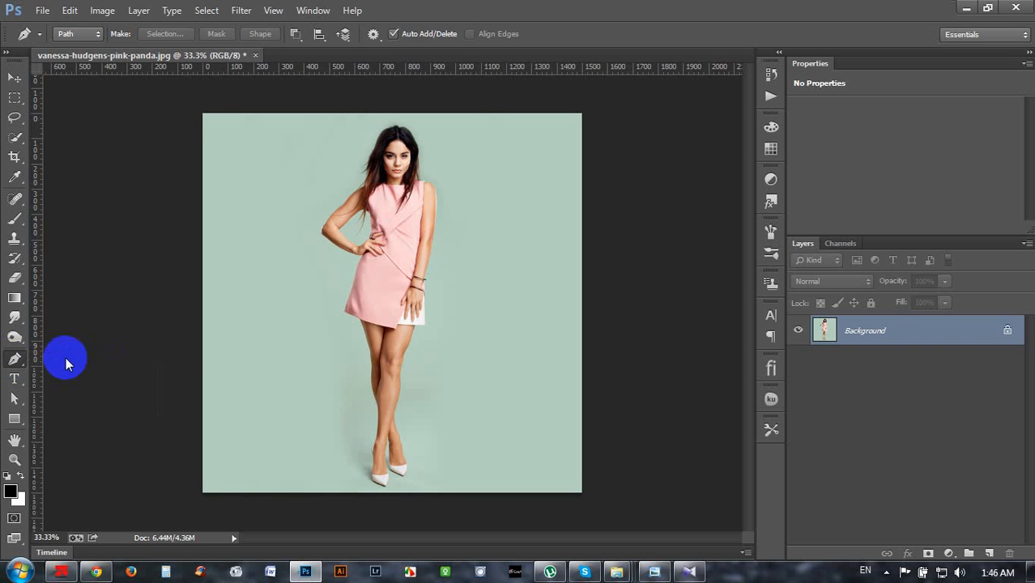
click(86, 36)
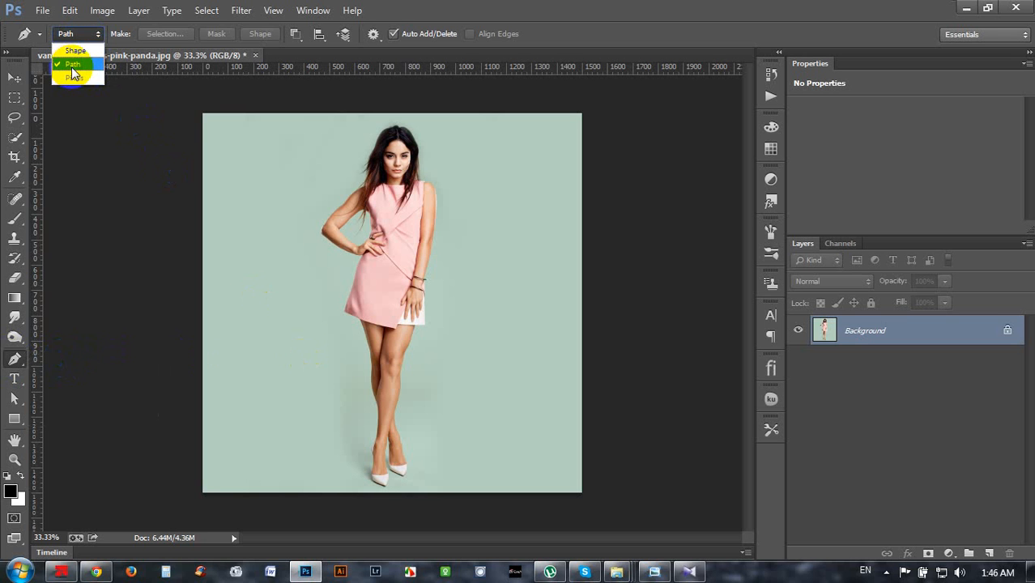
click(74, 65)
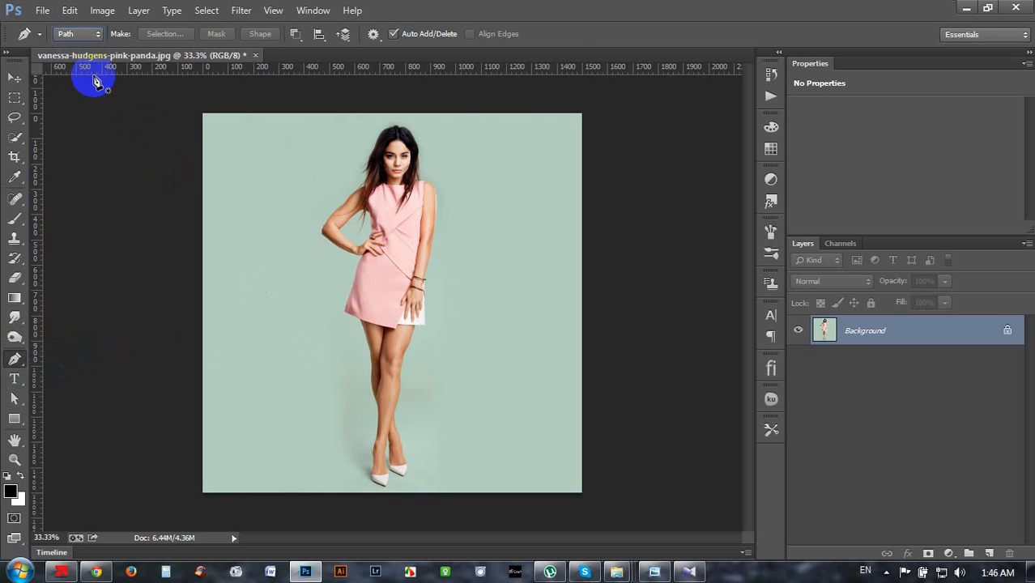
click(295, 34)
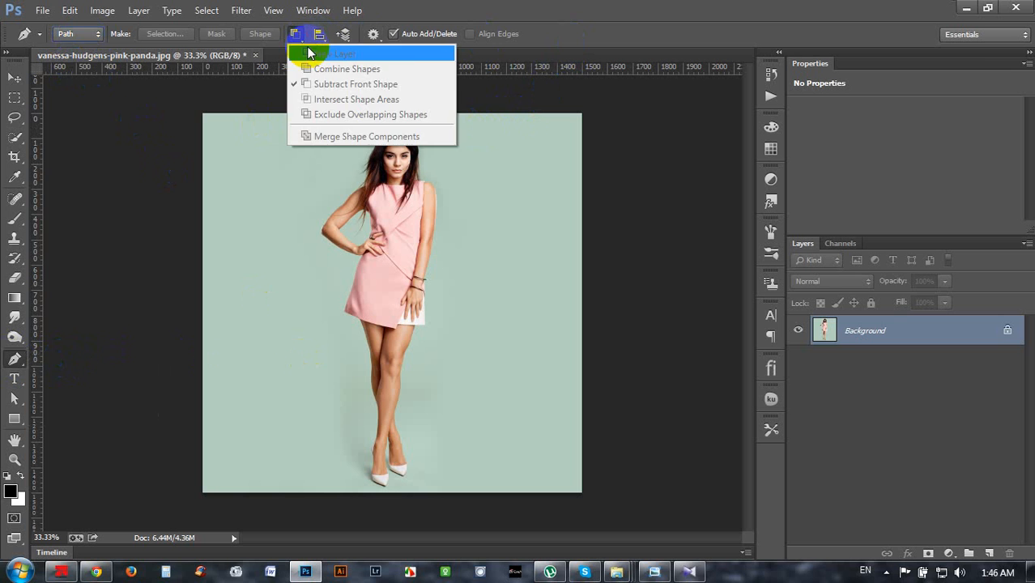
click(315, 55)
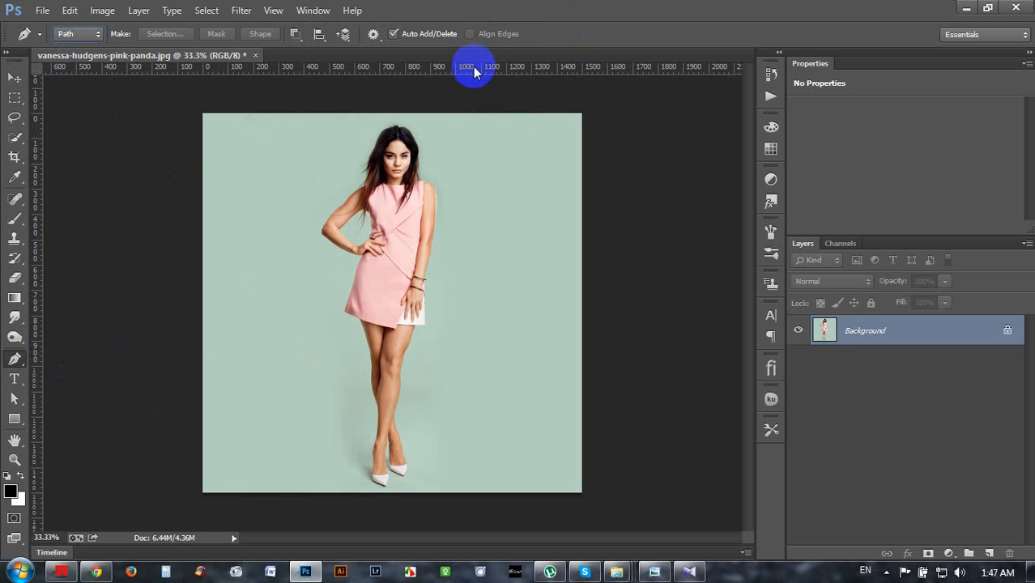
Step: Start a path at the toe tip of the lower white shoe and trace its sole and left side to the shoe's upper edge
key(ctrl+plus)
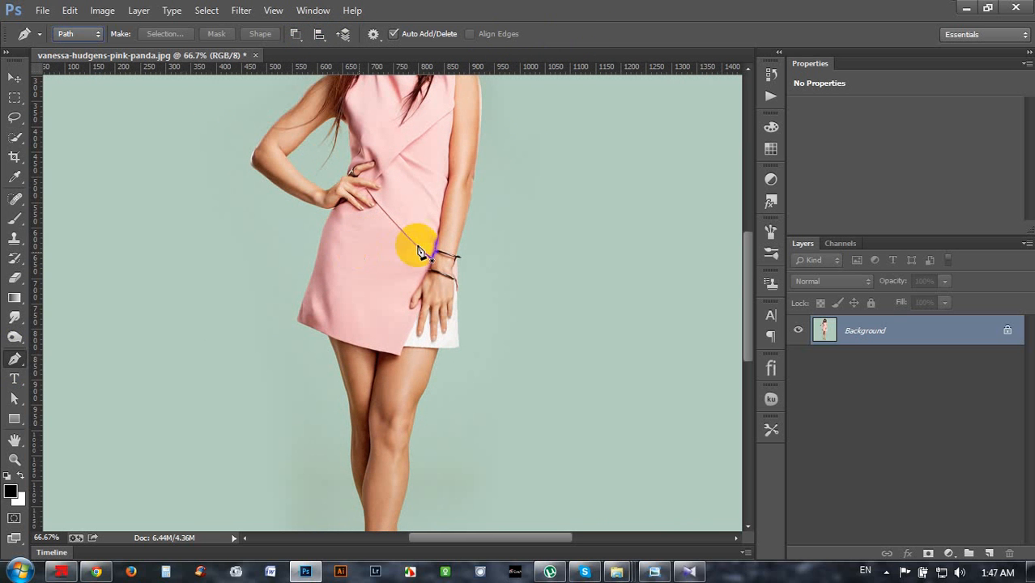
key(space)
drag(397, 309, 395, 215)
key(ctrl+r)
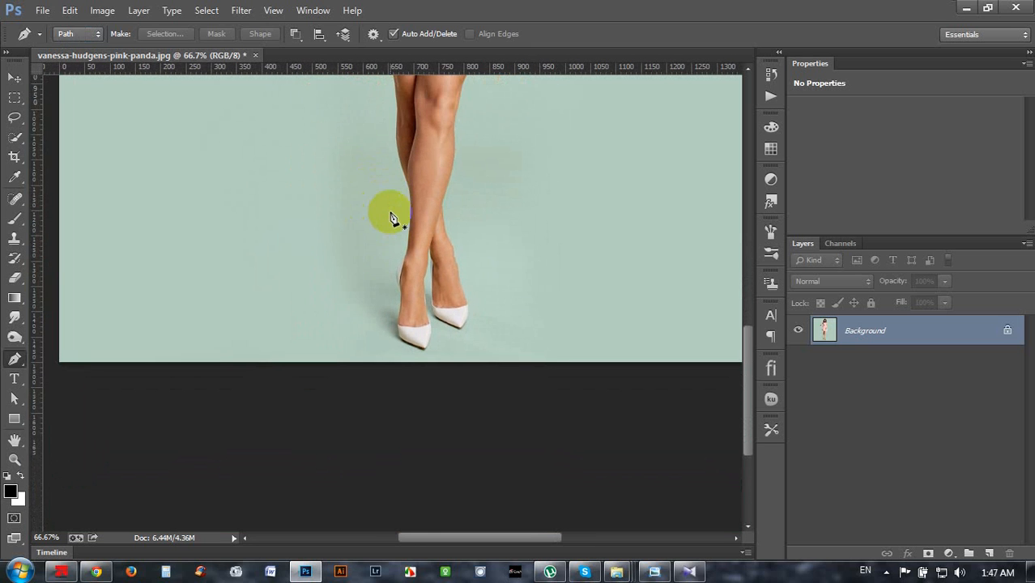
key(ctrl+plus)
key(ctrl+plus)
key(ctrl+plus)
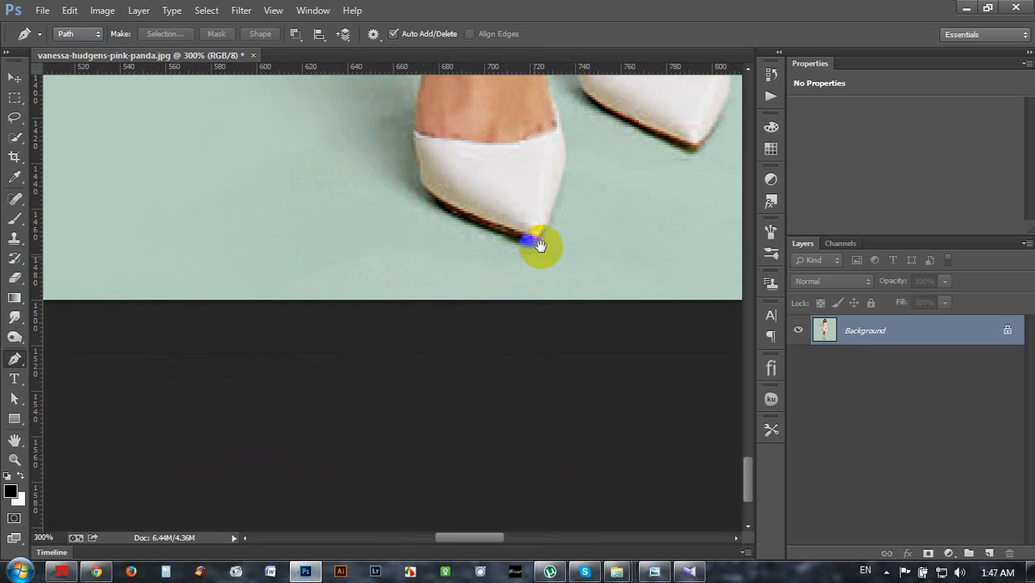
key(space)
drag(534, 243, 527, 320)
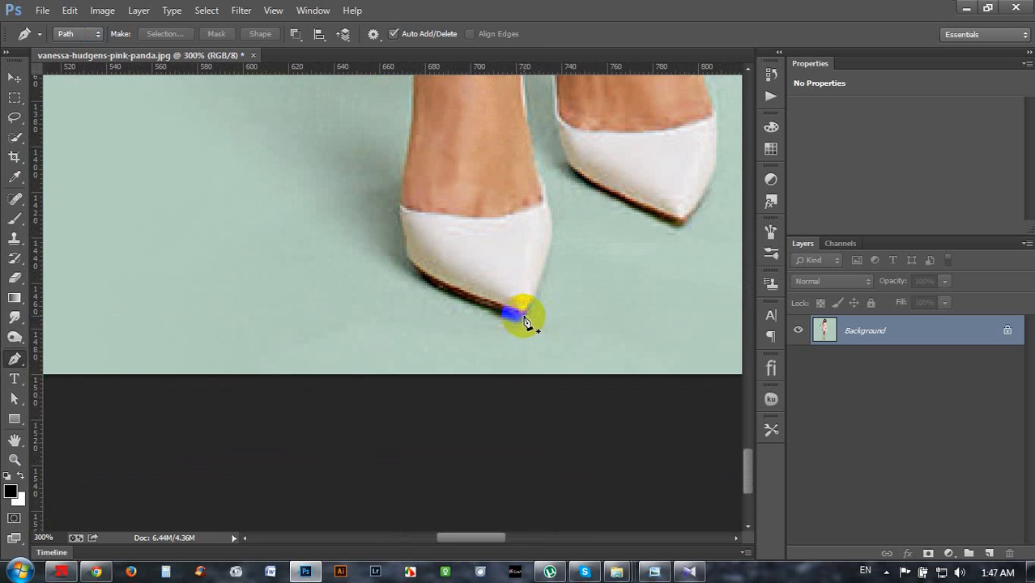
click(511, 313)
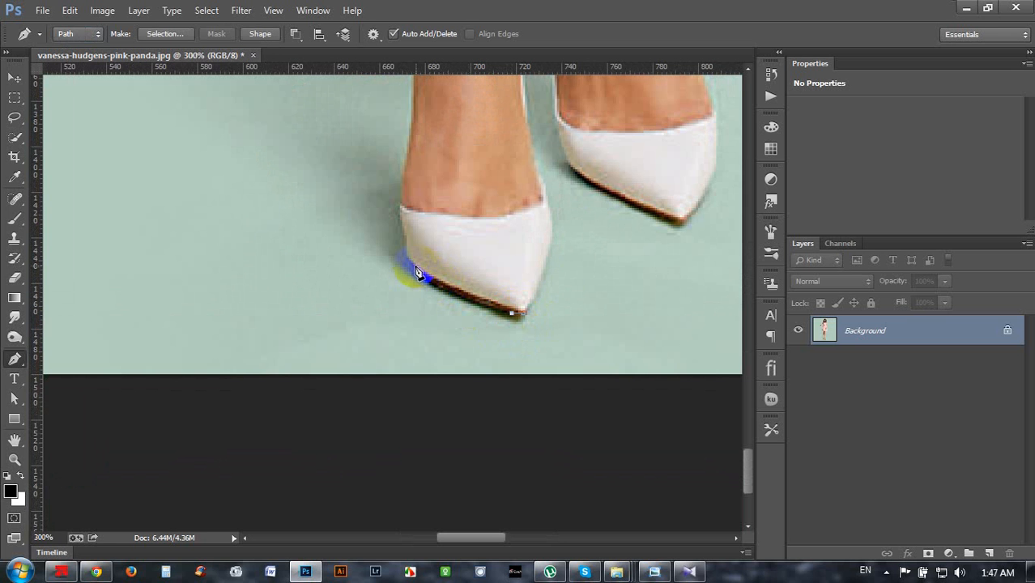
drag(413, 267, 398, 239)
drag(406, 237, 394, 137)
alt+click(402, 199)
Step: Continue the path up the left side of the foot, around the white heel and past the ankle onto the lower leg
scroll(402, 214, up, 1)
scroll(417, 223, up, 2)
scroll(401, 186, up, 1)
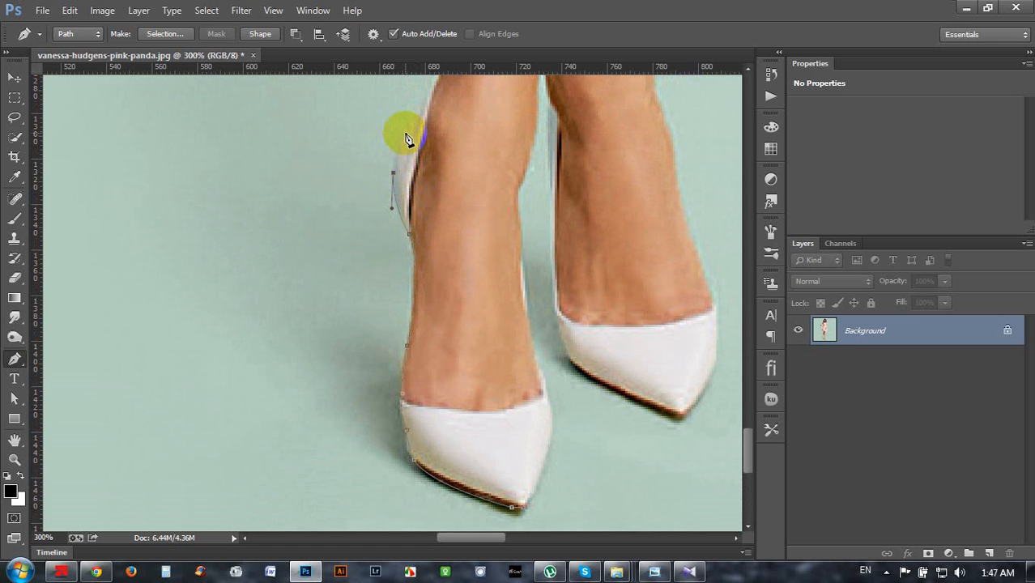
drag(405, 136, 414, 121)
scroll(419, 188, up, 1)
scroll(420, 188, up, 1)
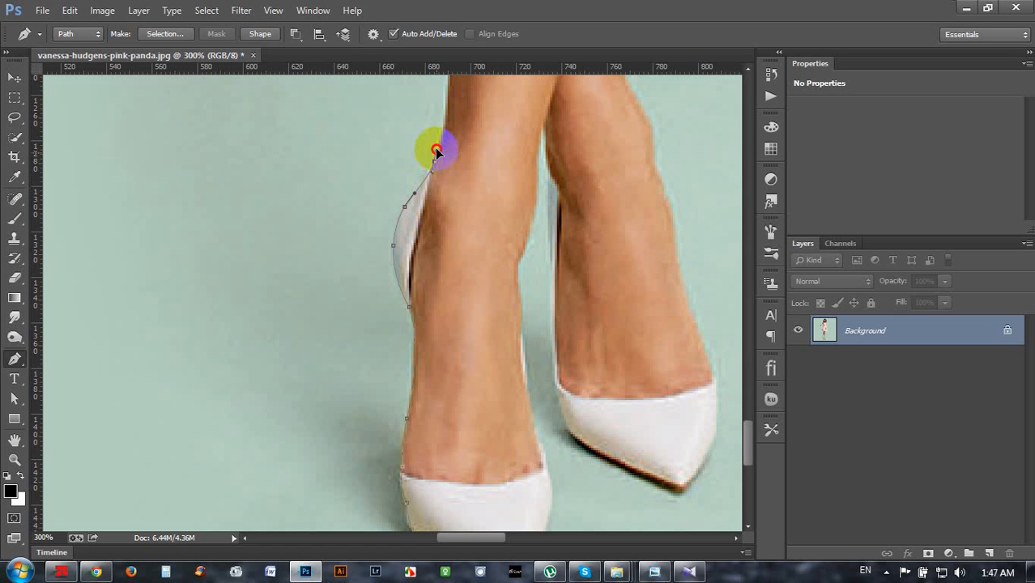
drag(436, 160, 451, 114)
scroll(445, 173, up, 3)
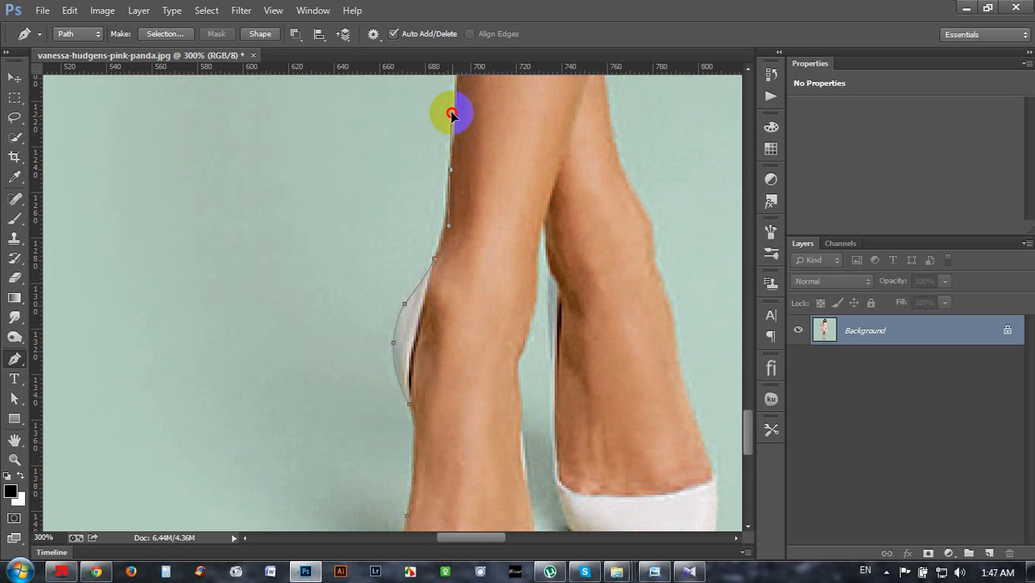
alt+click(454, 171)
Step: Extend the path with curved anchor points up the left edge of the lower leg to the rear calf
scroll(454, 172, up, 5)
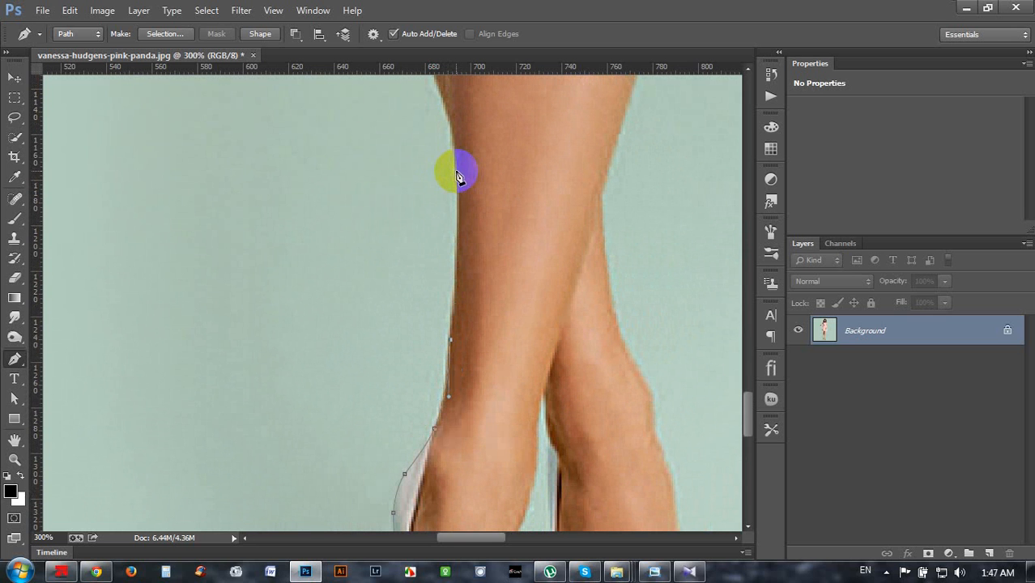
drag(456, 173, 453, 104)
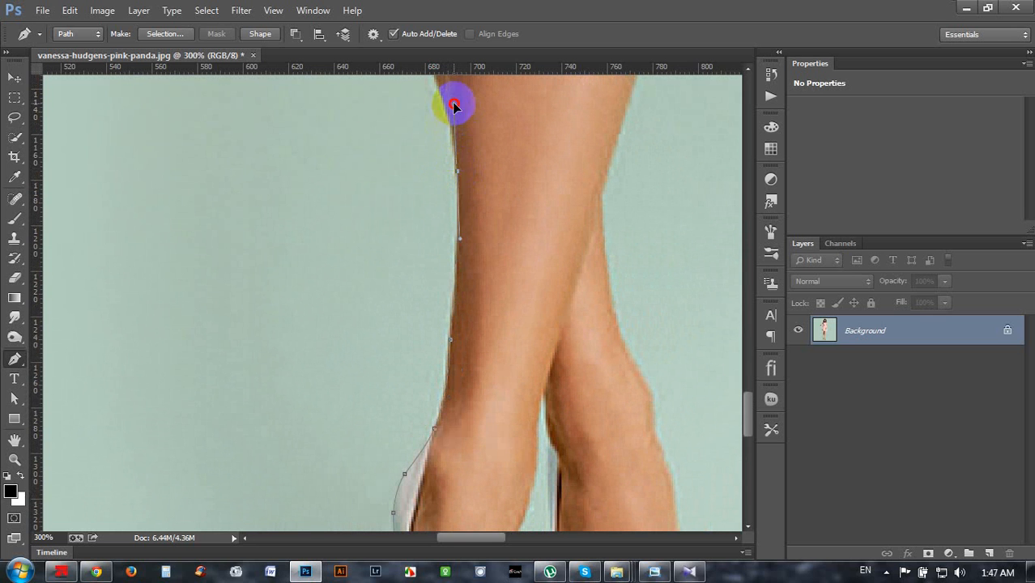
scroll(462, 175, up, 2)
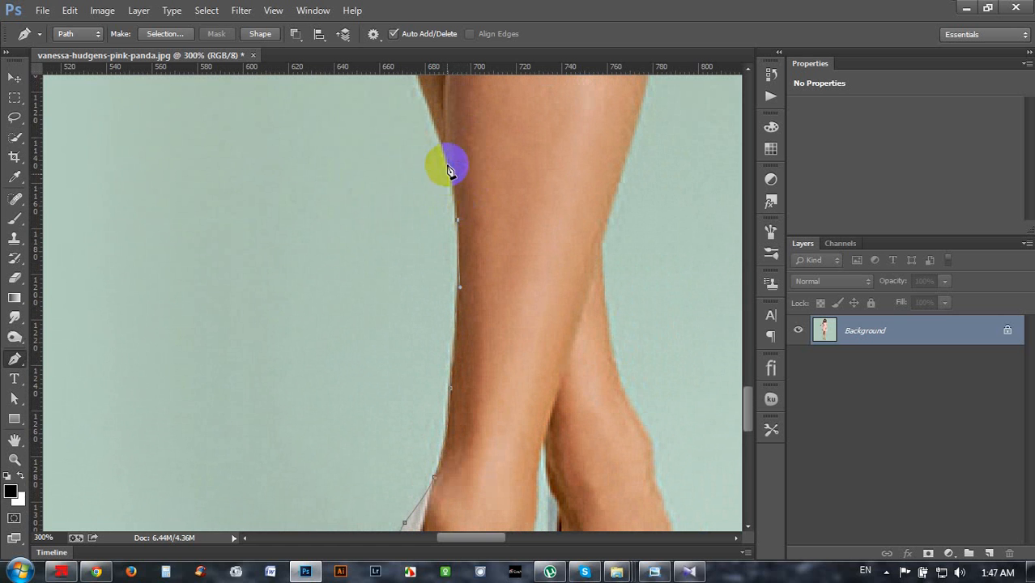
drag(441, 144, 434, 109)
scroll(456, 180, up, 2)
scroll(456, 180, up, 2)
drag(406, 146, 393, 97)
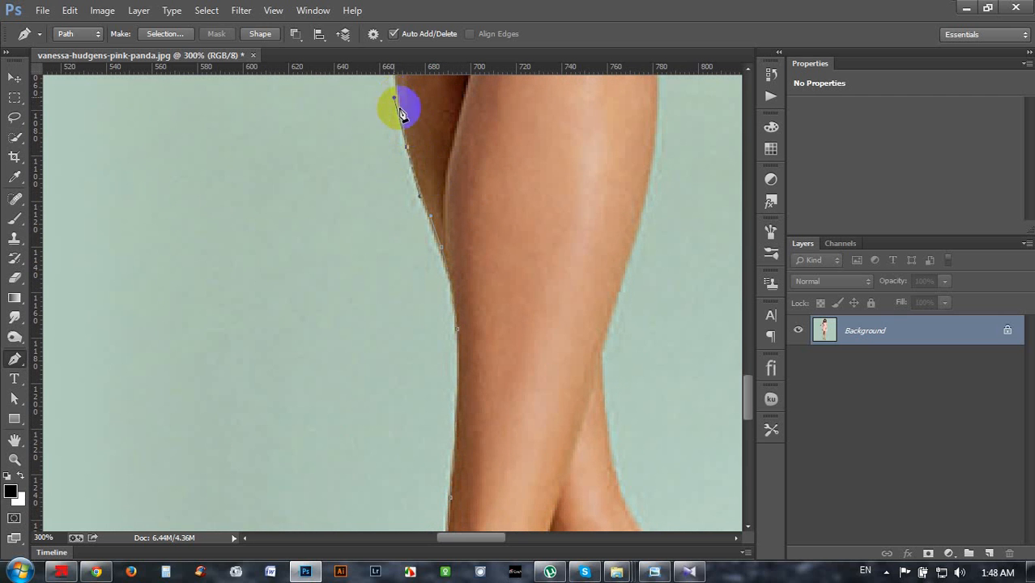
Step: Trace the left edge of the rear calf with curved anchor points up to just above the knee
scroll(409, 154, up, 6)
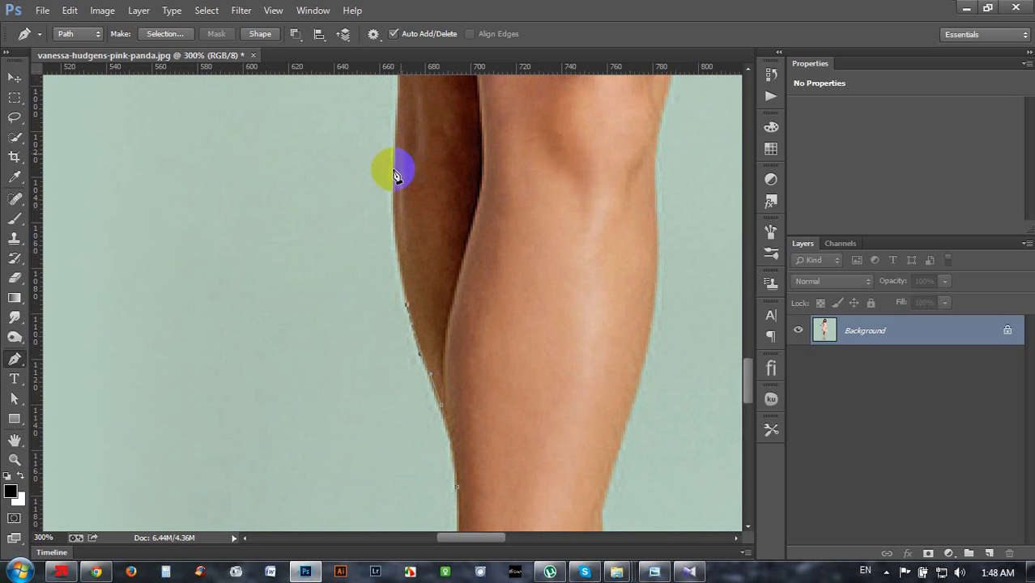
drag(394, 178, 396, 115)
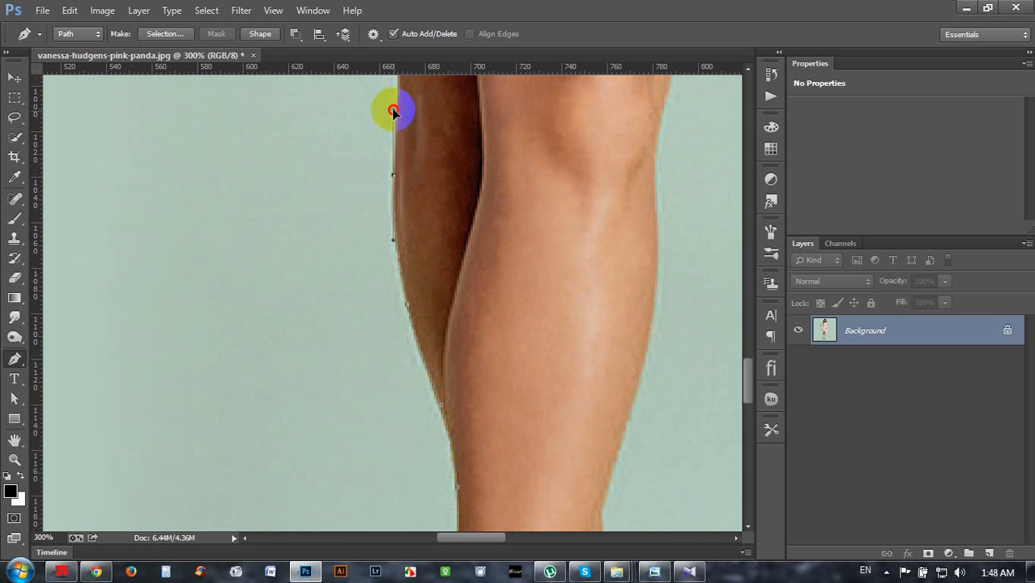
scroll(397, 177, up, 4)
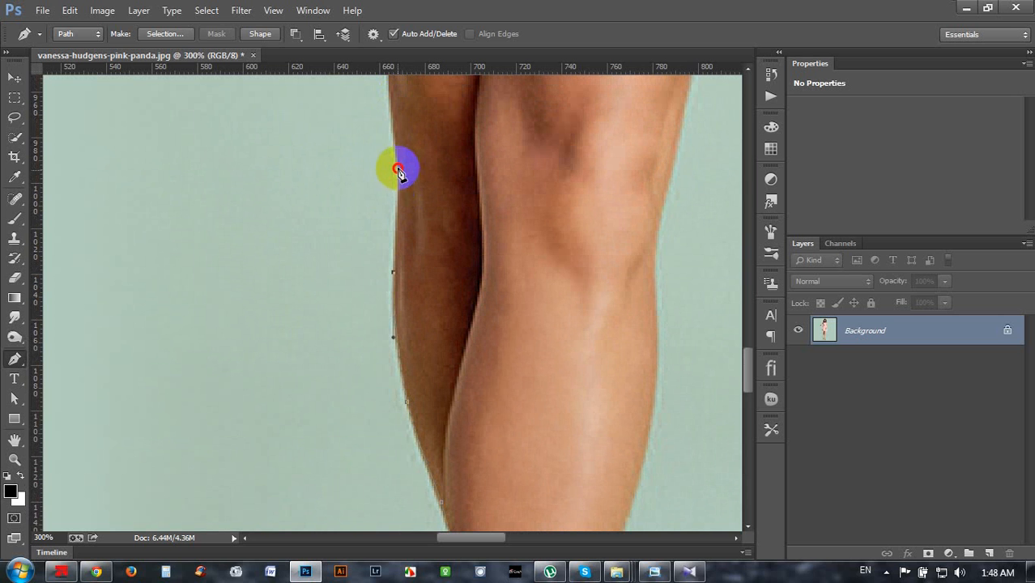
drag(396, 167, 392, 146)
scroll(402, 166, up, 4)
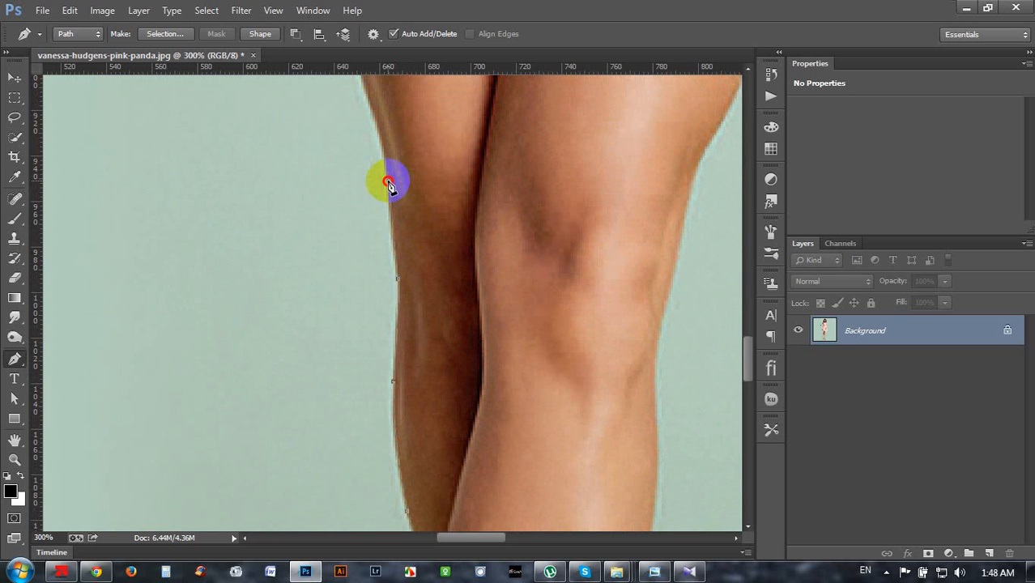
drag(389, 182, 387, 151)
alt+click(389, 181)
scroll(392, 183, up, 1)
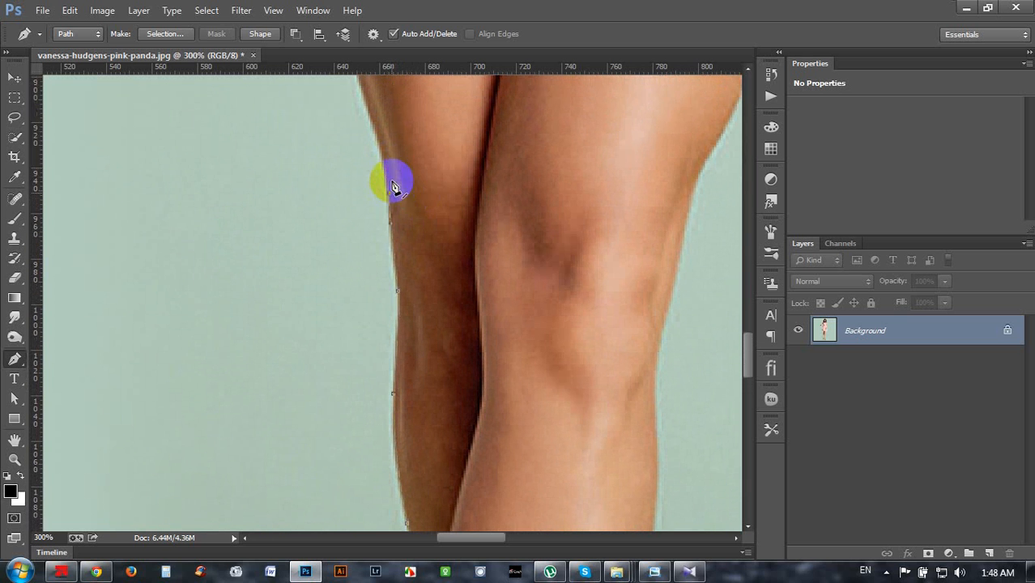
Step: Continue the path up the left edge of the thigh to where it meets the pink dress hem
scroll(392, 182, up, 2)
mouse_move(375, 170)
mouse_down()
mouse_move(366, 142)
mouse_move(377, 169)
mouse_up()
scroll(377, 169, up, 4)
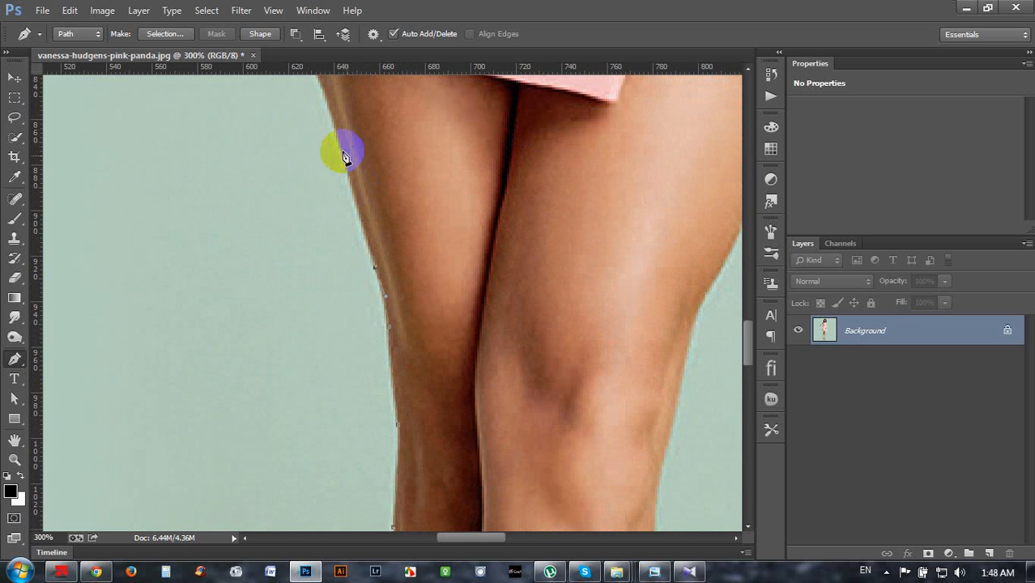
click(338, 143)
scroll(340, 143, up, 4)
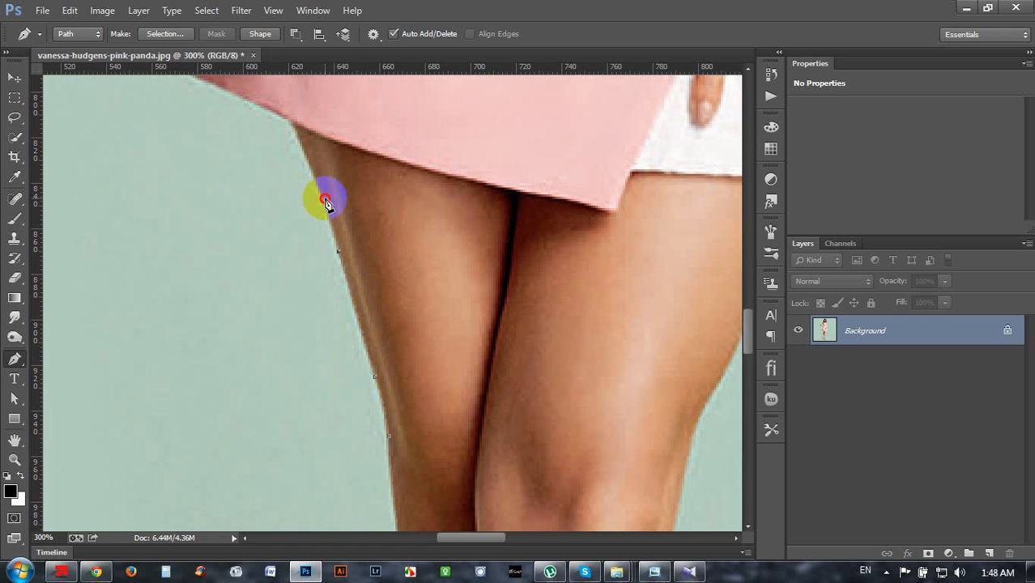
click(325, 200)
click(296, 128)
scroll(295, 133, up, 1)
click(290, 132)
key(space)
drag(349, 158, 366, 221)
key(space)
key(space)
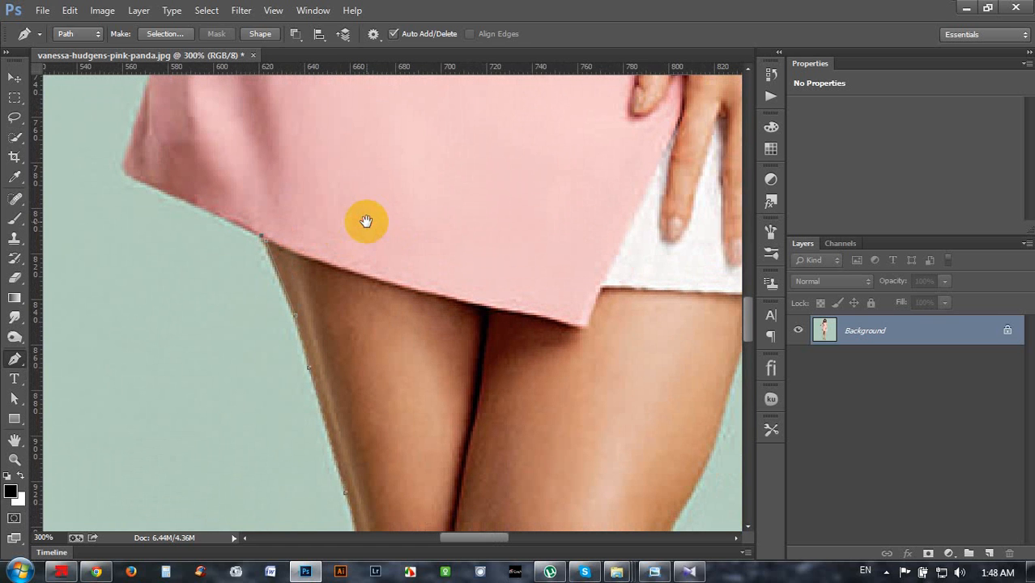
scroll(371, 223, up, 3)
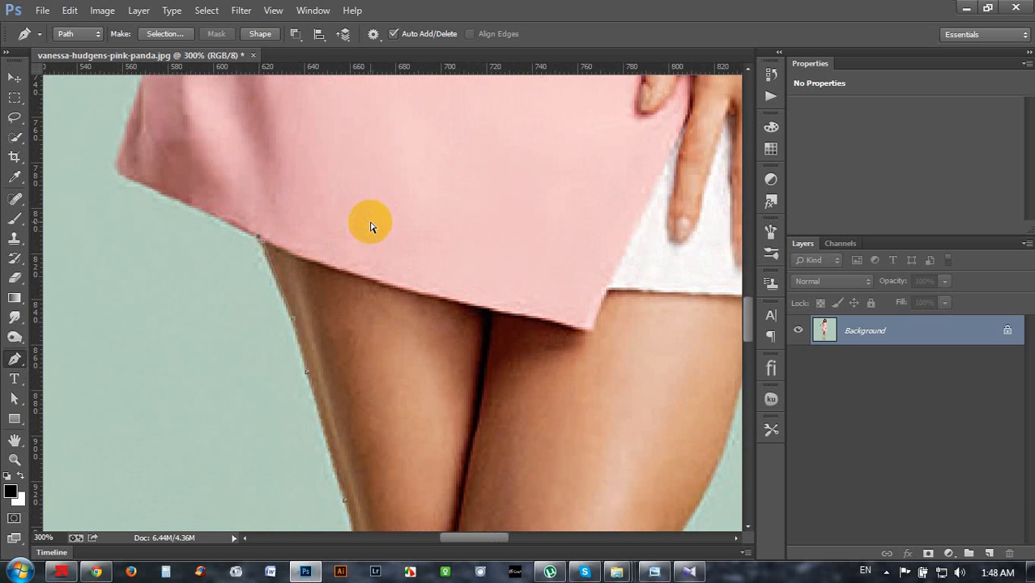
scroll(371, 222, down, 2)
scroll(371, 225, down, 4)
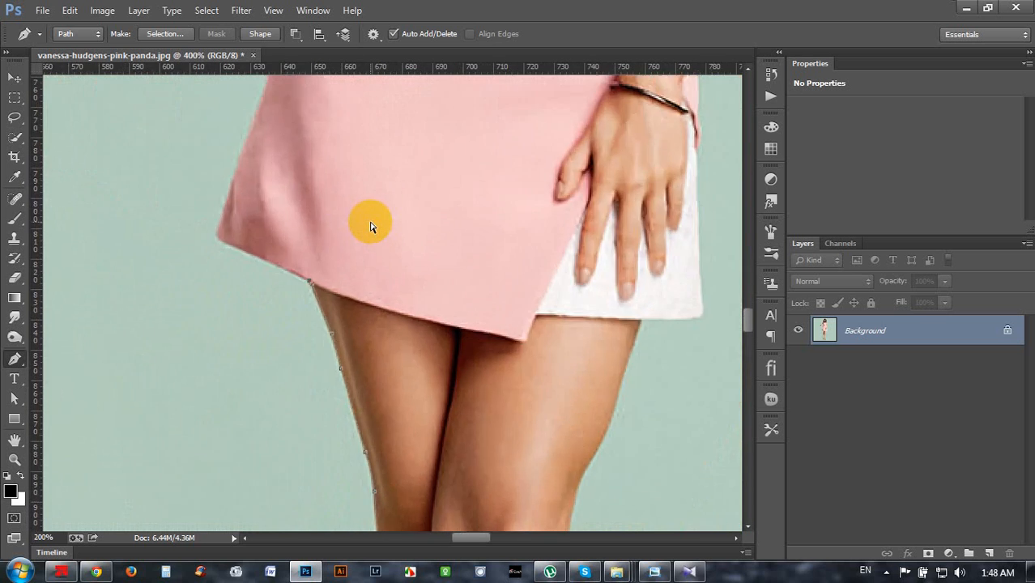
Step: Continue the path from the thigh along the pink dress hem and around the dress's lower left corner with anchor points
scroll(289, 312, up, 3)
scroll(293, 317, up, 1)
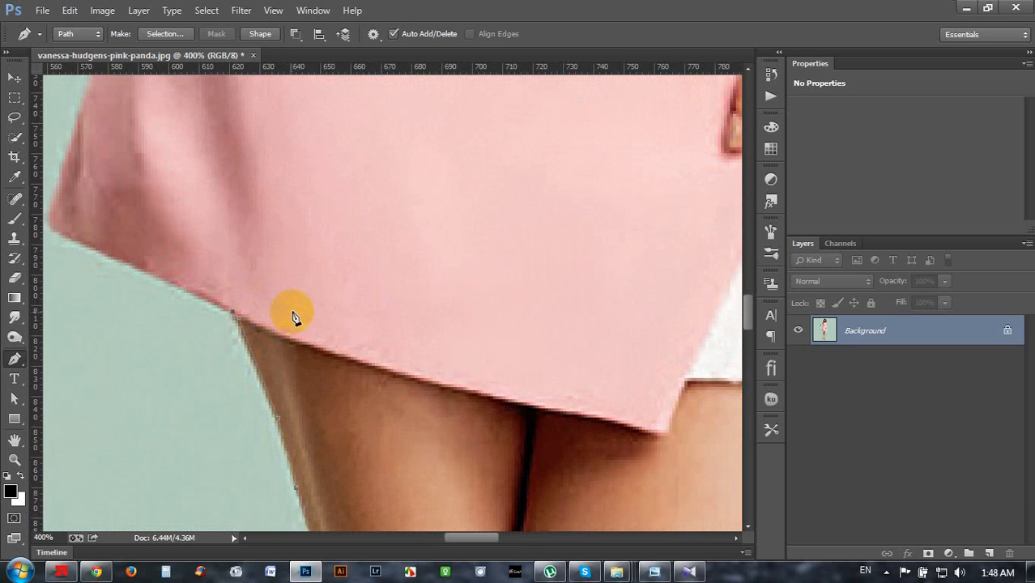
drag(295, 309, 496, 218)
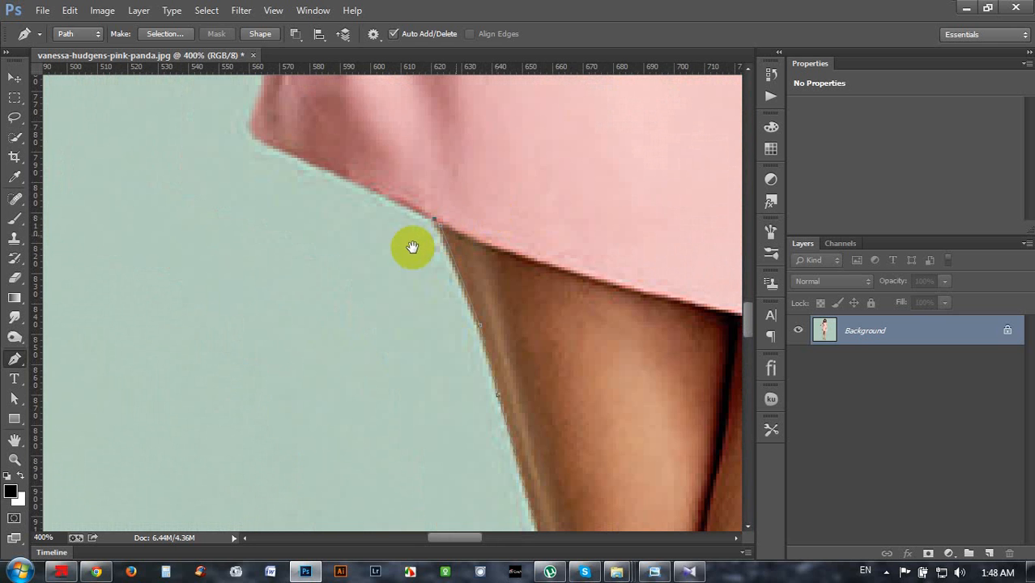
drag(409, 253, 403, 284)
click(286, 230)
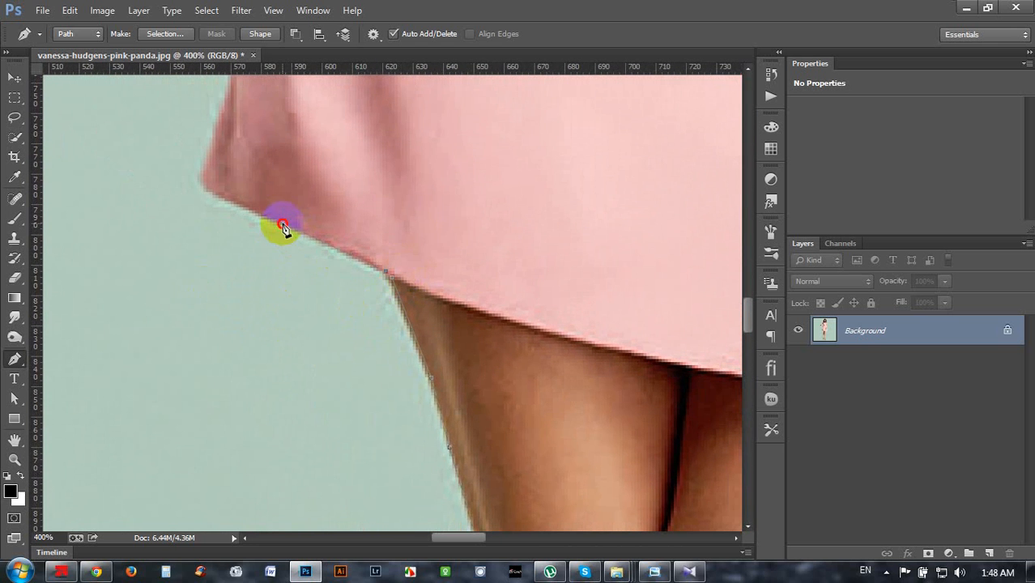
click(221, 202)
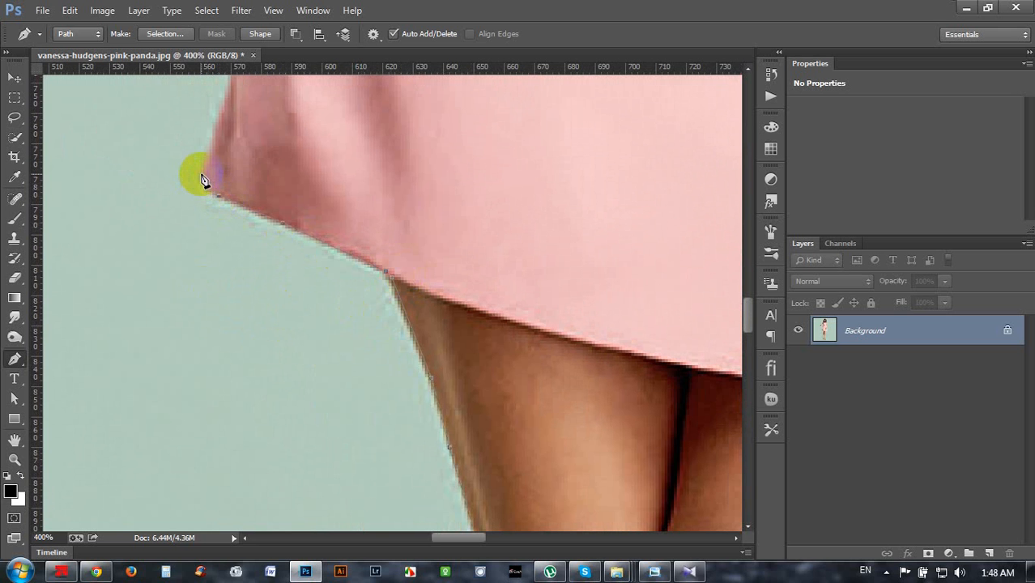
drag(200, 174, 248, 127)
Step: Trace the left edge of the dress upward with anchor points to where the hip meets the wrist
scroll(231, 180, up, 3)
scroll(237, 183, up, 3)
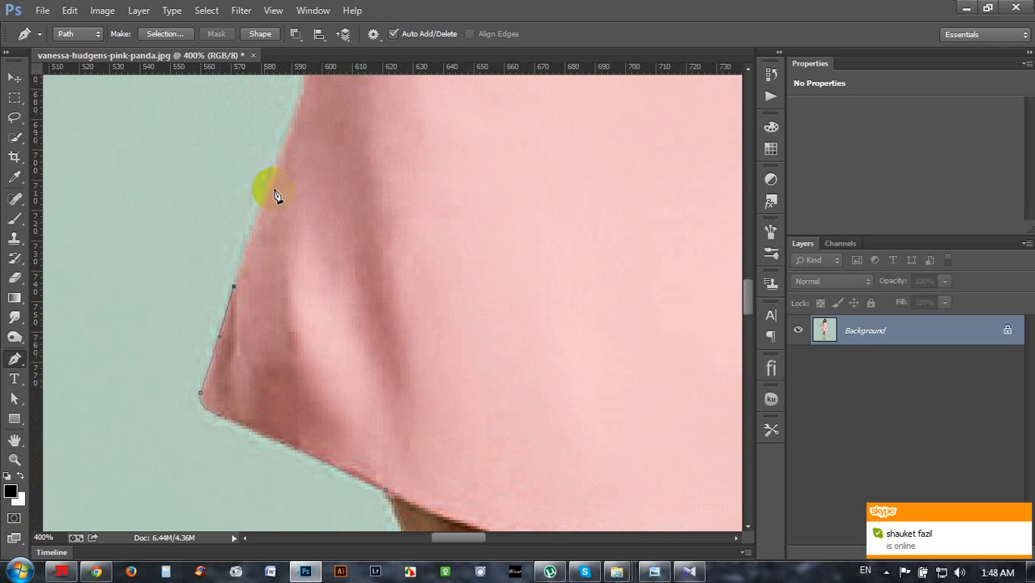
click(281, 161)
scroll(283, 160, up, 1)
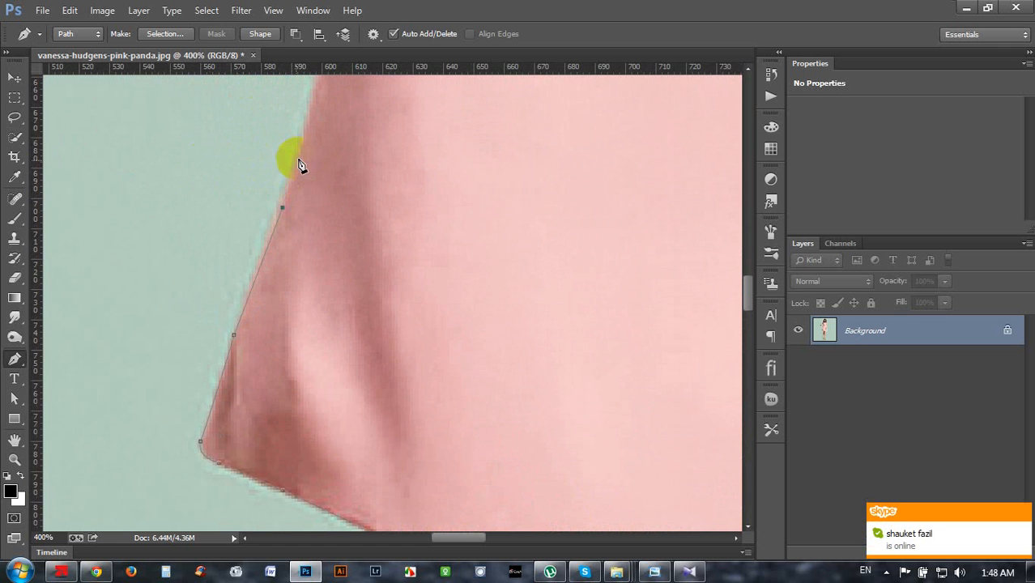
click(304, 135)
scroll(365, 127, up, 3)
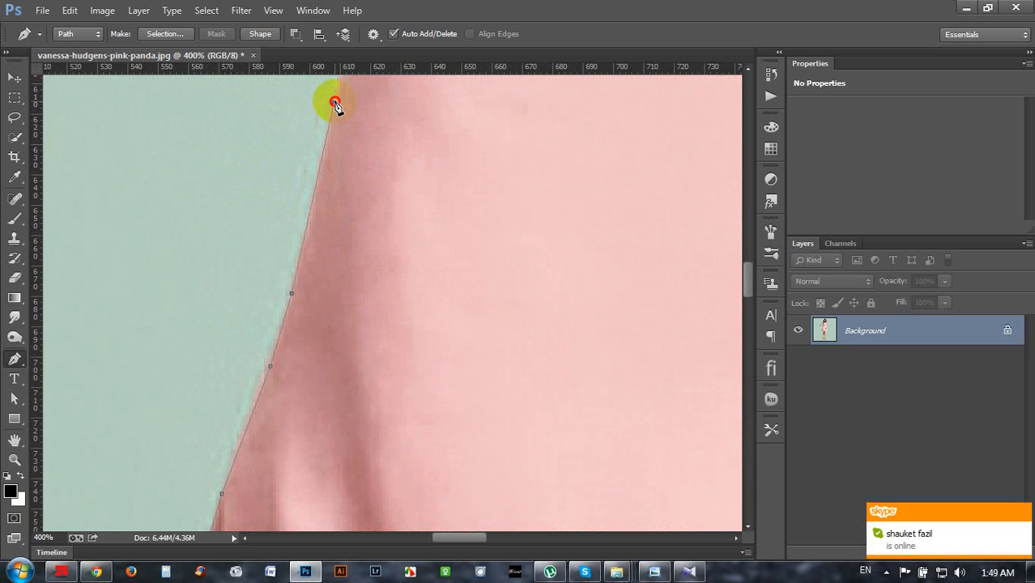
scroll(323, 330, up, 4)
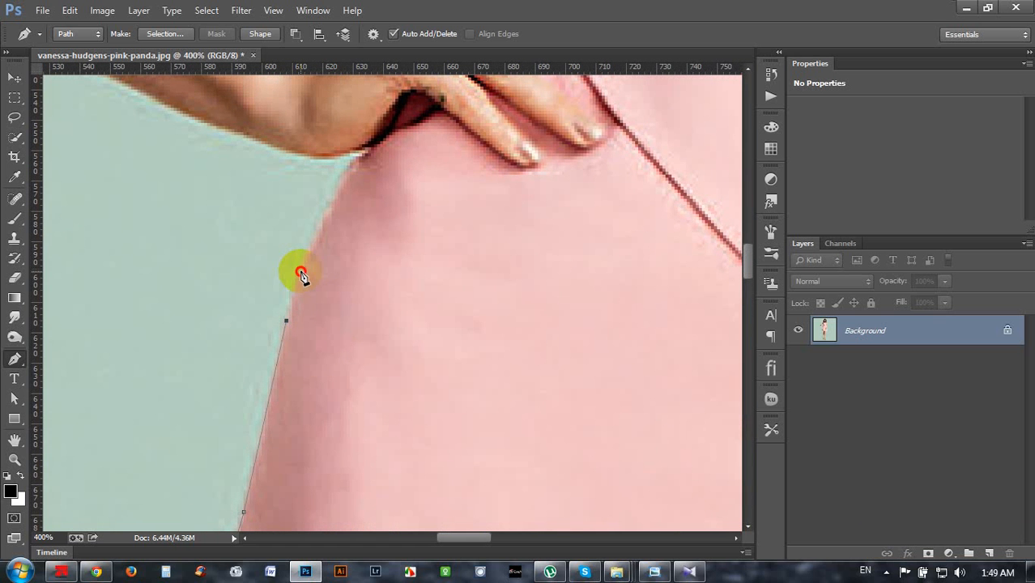
mouse_move(362, 155)
mouse_down()
mouse_move(377, 139)
mouse_move(369, 157)
mouse_up()
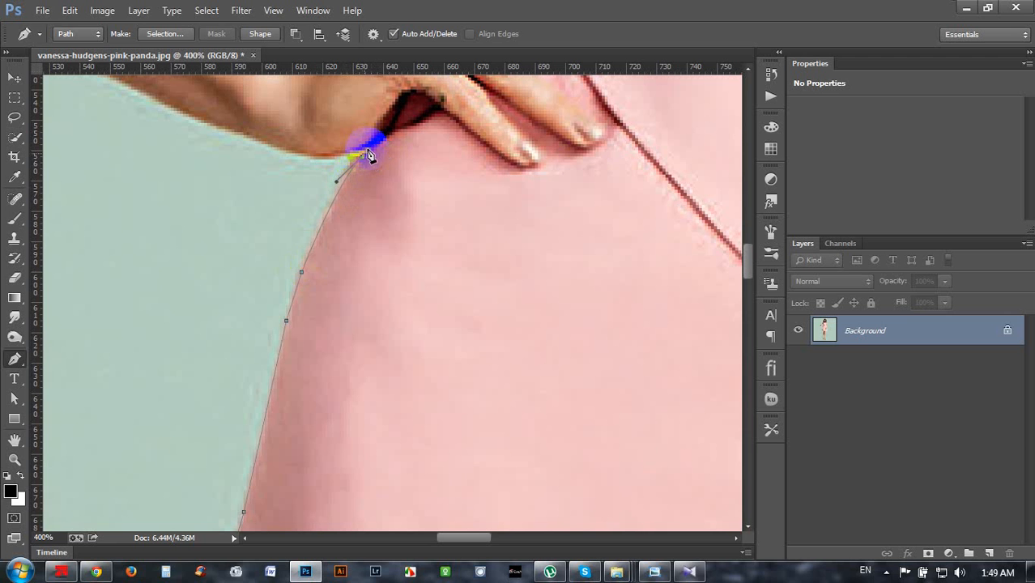
Step: Turn the path around the wrist and trace the underside of the bent forearm with curved anchor points
click(360, 148)
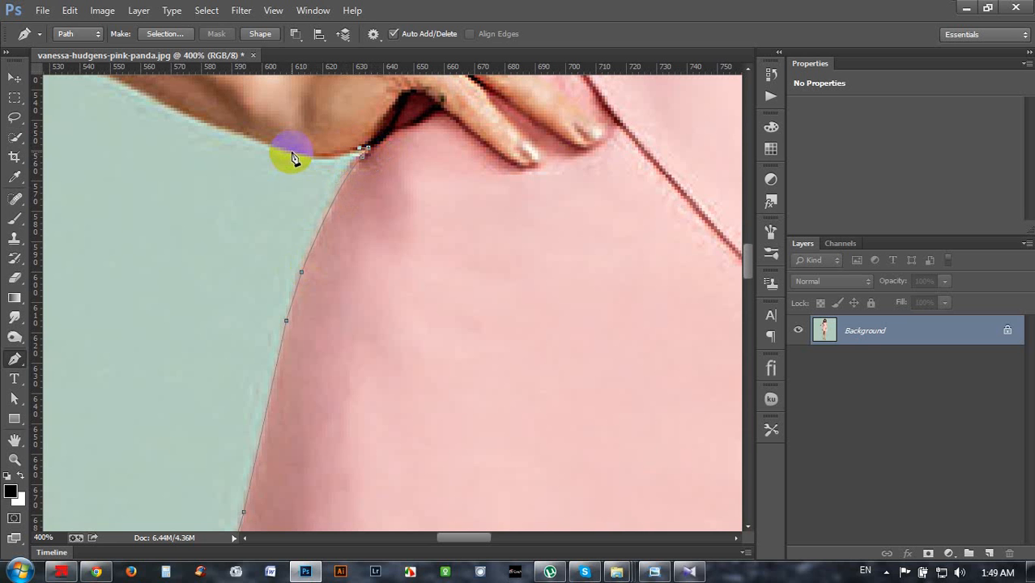
drag(293, 158, 493, 282)
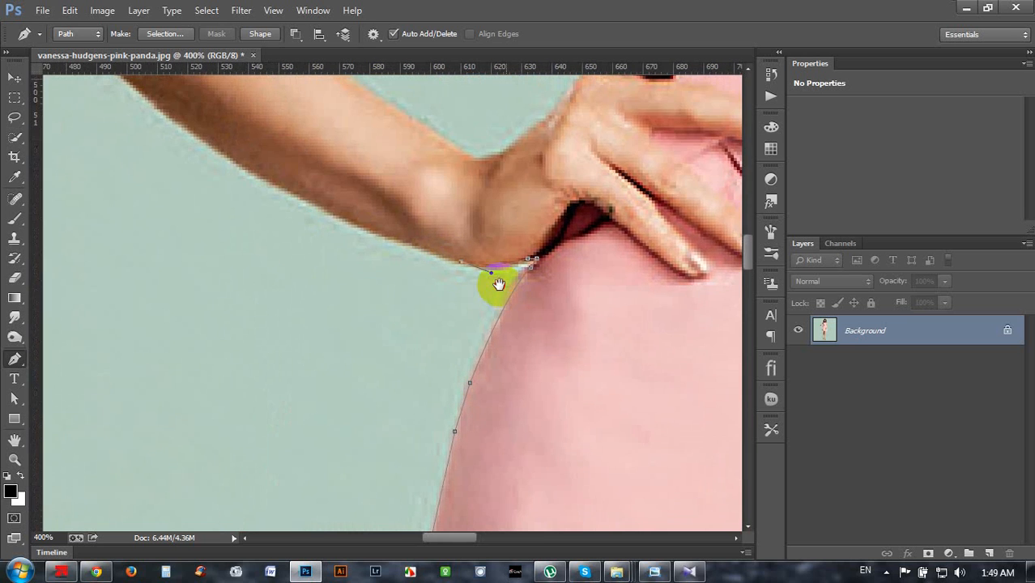
click(387, 236)
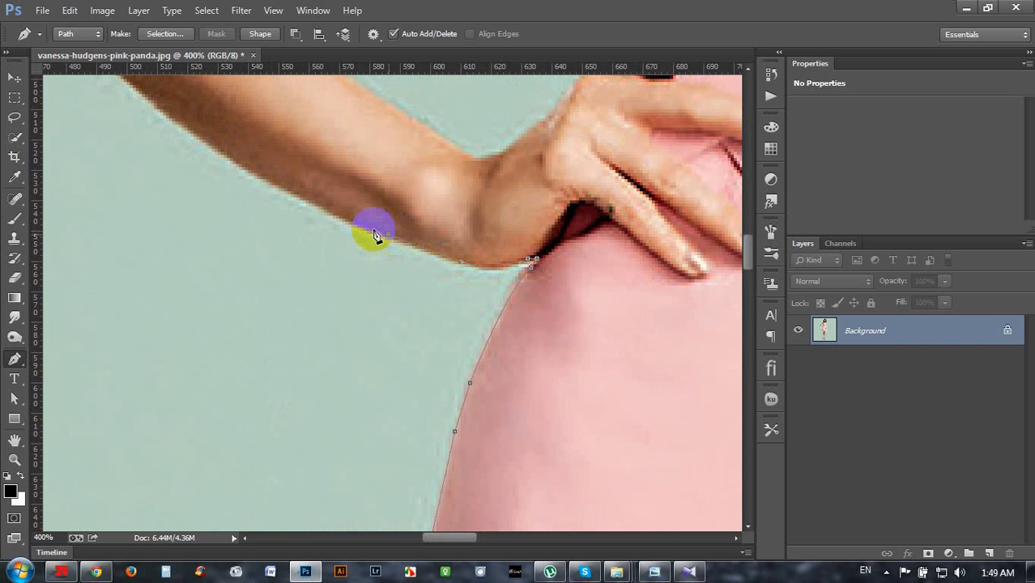
drag(312, 198, 432, 293)
drag(346, 254, 311, 221)
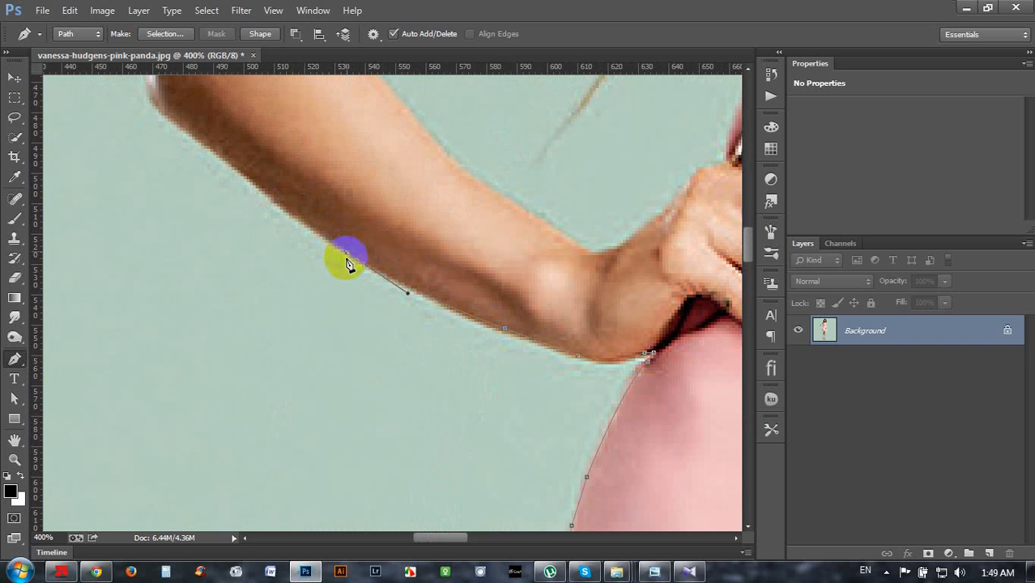
drag(262, 189, 243, 169)
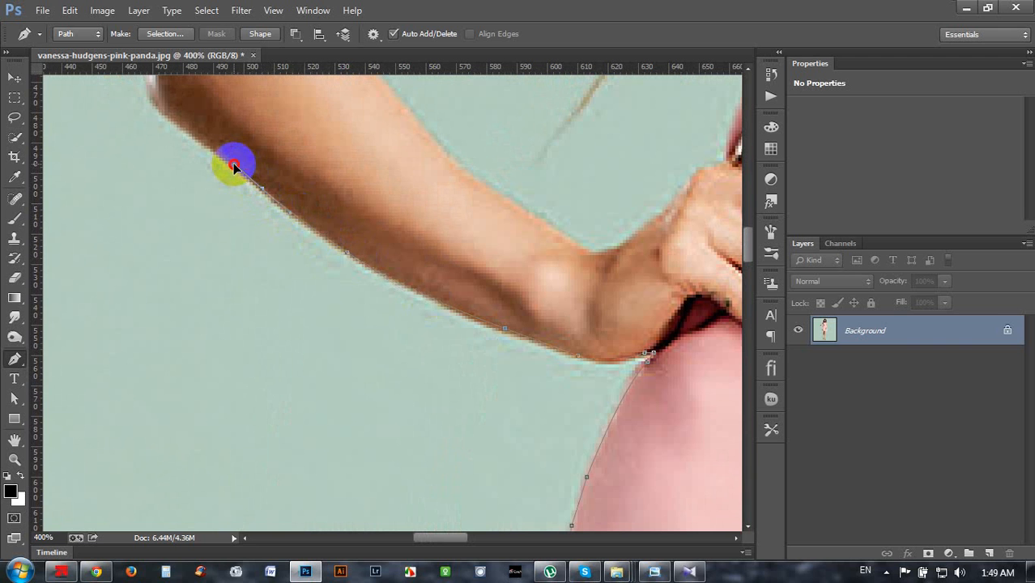
alt+click(262, 188)
Step: Extend the path along the rest of the forearm and around the white-edged elbow, trimming the outgoing curve handle
drag(298, 190, 375, 280)
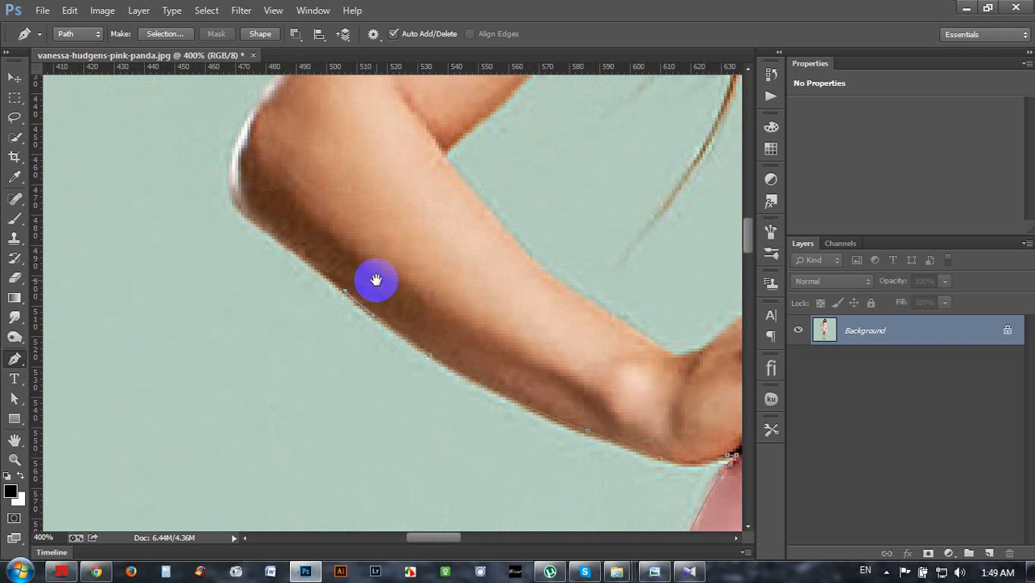
click(287, 247)
click(243, 210)
scroll(249, 196, up, 3)
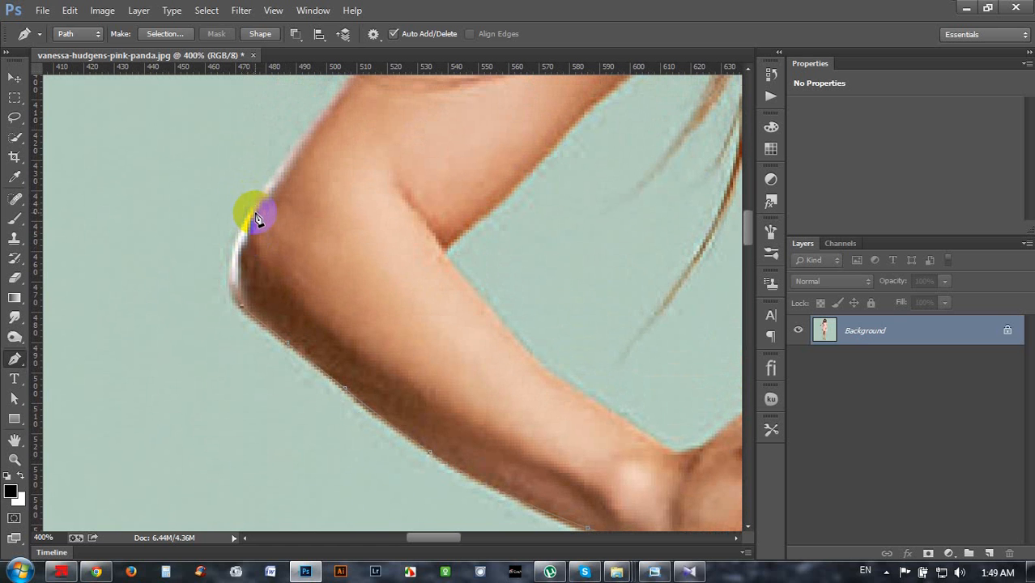
drag(251, 214, 294, 154)
alt+click(251, 213)
scroll(305, 224, up, 2)
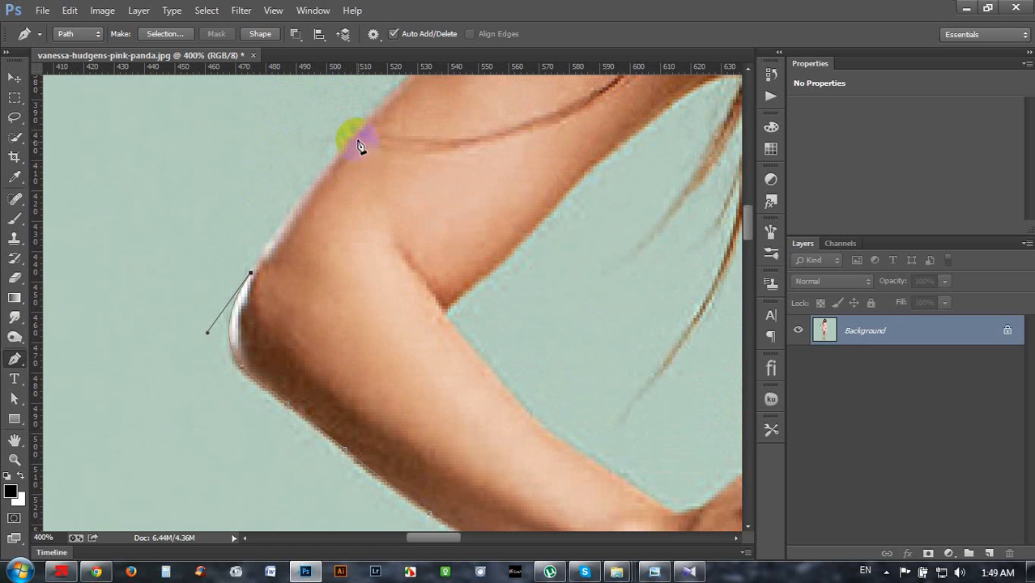
Step: Trace the outer edge of the upper arm from the elbow toward the shoulder with curved anchor points
drag(356, 133, 399, 91)
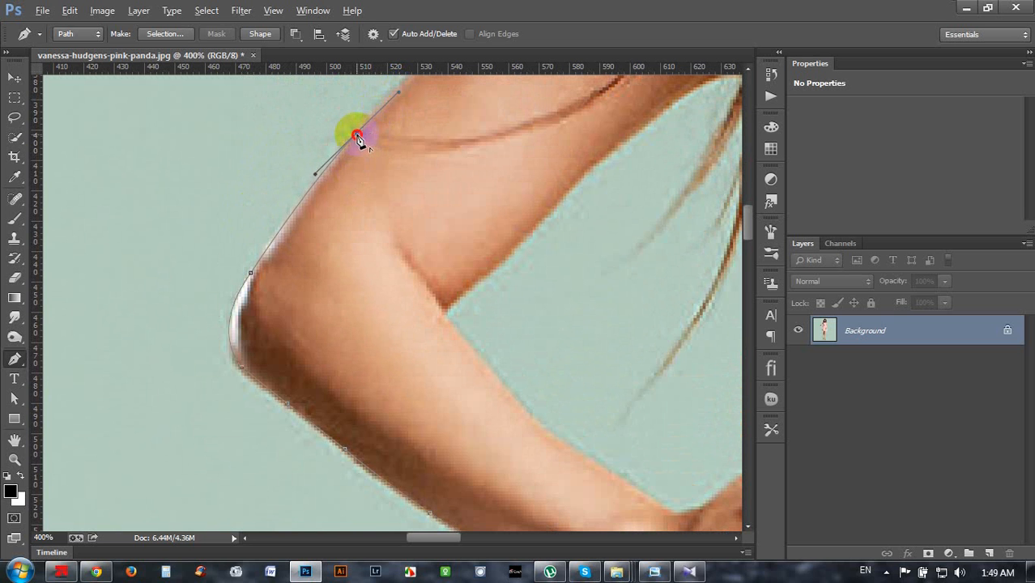
alt+click(356, 134)
drag(324, 298, 194, 490)
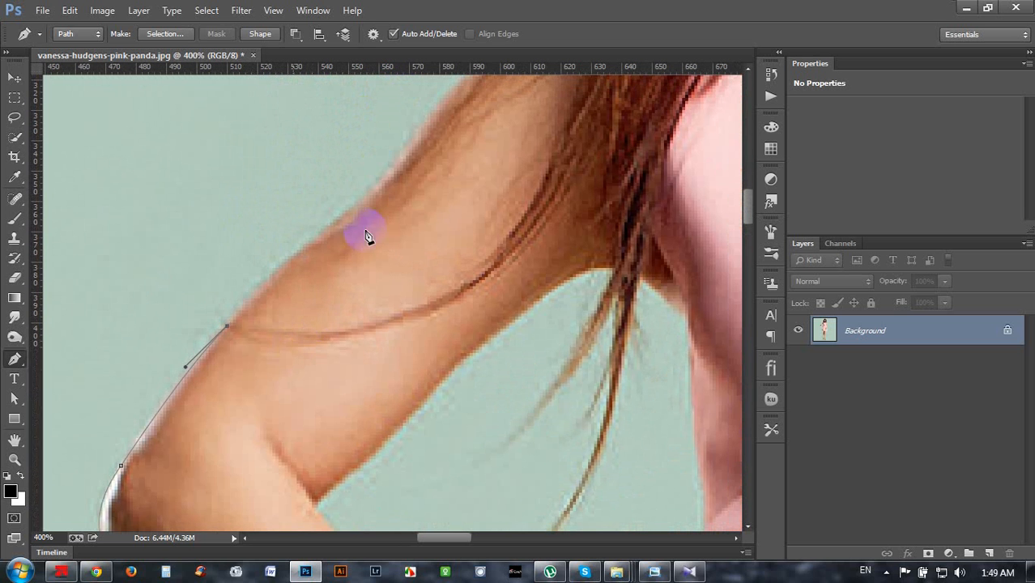
drag(310, 243, 342, 328)
alt+click(309, 241)
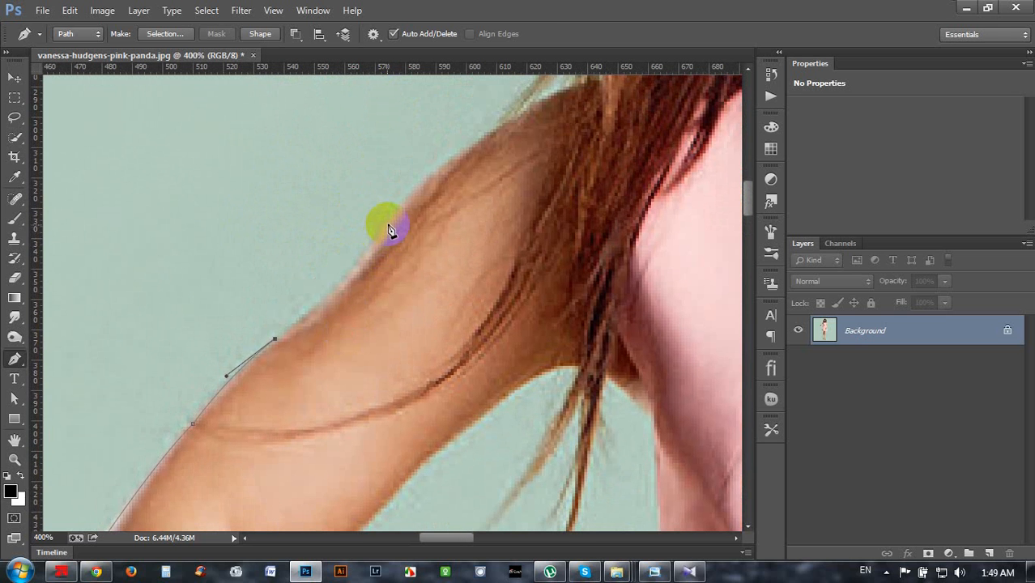
drag(387, 223, 432, 155)
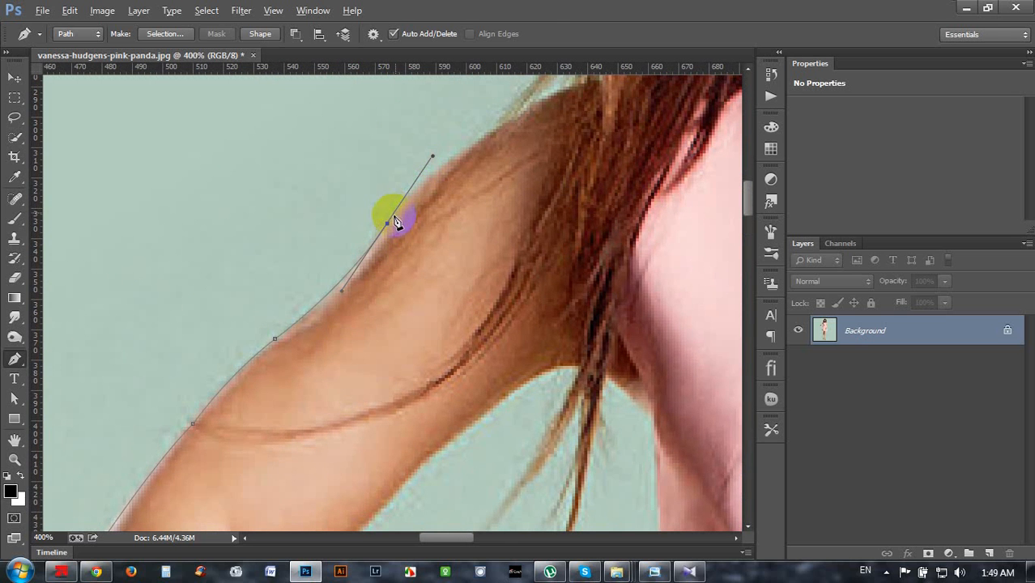
alt+click(388, 223)
Step: Continue the path over the shoulder to where it meets the long hair, removing the outgoing handles
drag(463, 214, 361, 307)
drag(360, 246, 409, 216)
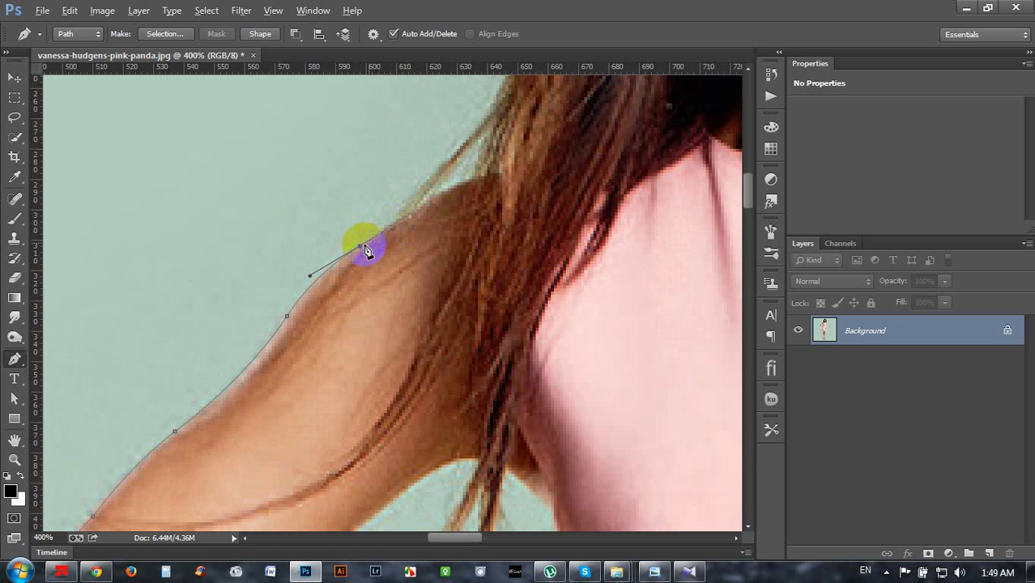
alt+click(361, 246)
scroll(490, 259, up, 3)
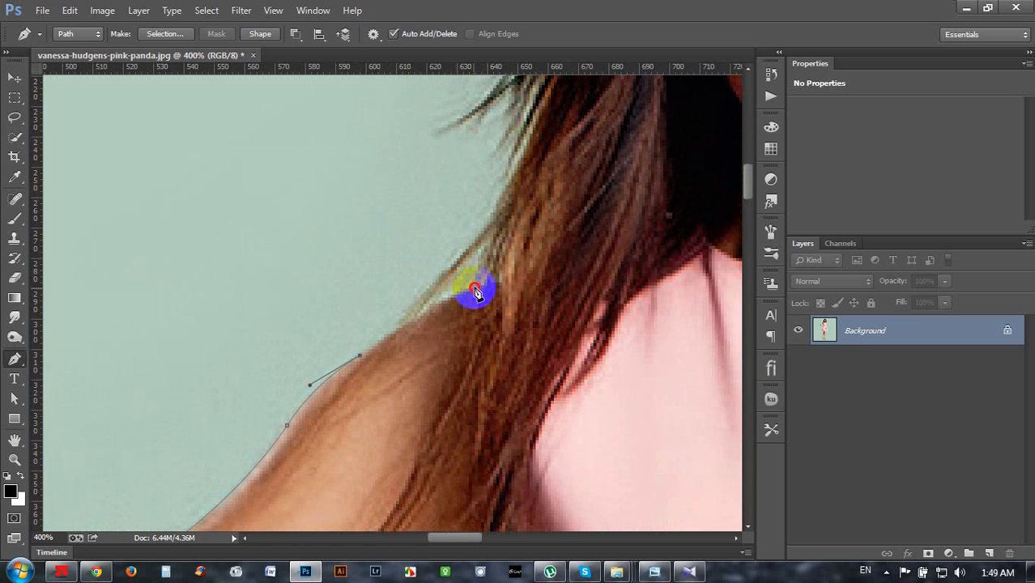
drag(476, 290, 518, 279)
alt+click(476, 290)
Step: Carry the path up the outer left edge of the hair, past the loose strands beside the face
scroll(479, 295, up, 2)
drag(506, 244, 471, 335)
alt+click(508, 245)
click(478, 98)
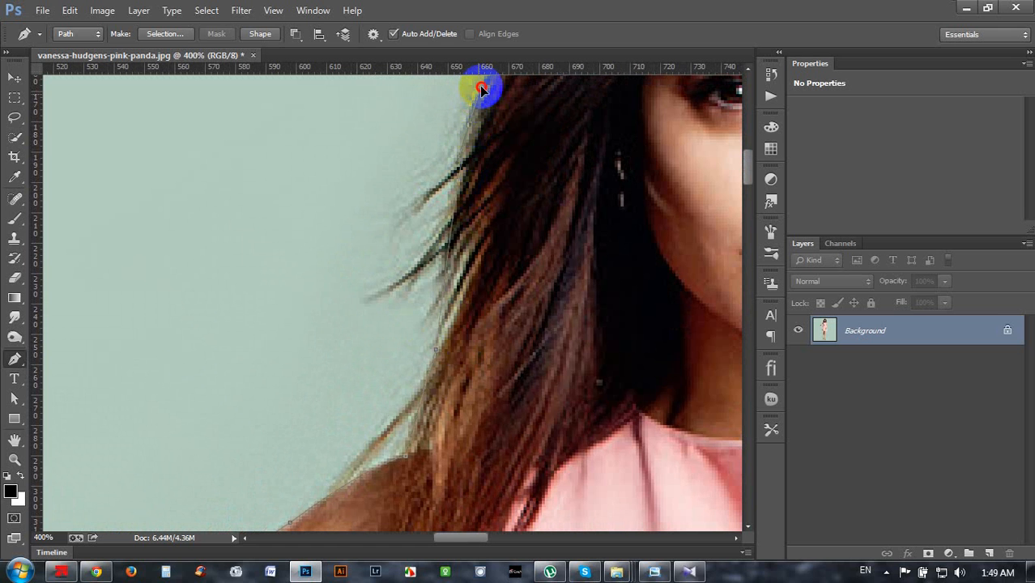
drag(481, 89, 480, 89)
alt+click(471, 125)
Step: Trace the left outline of the hair from beside the face up over the curve toward the crown with curved anchor points
drag(504, 182, 397, 354)
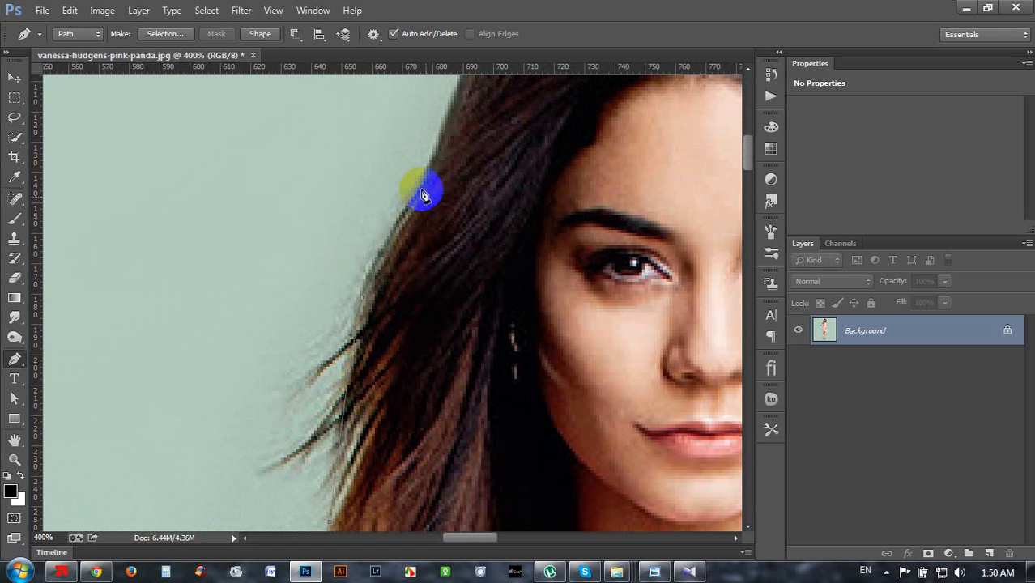
click(439, 155)
drag(426, 182, 418, 328)
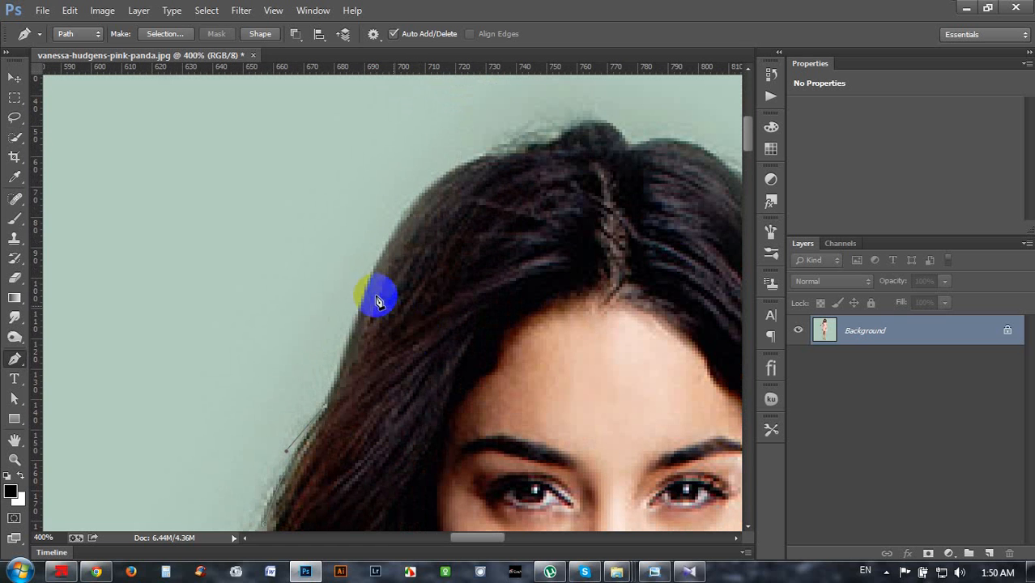
click(392, 233)
drag(394, 233, 393, 206)
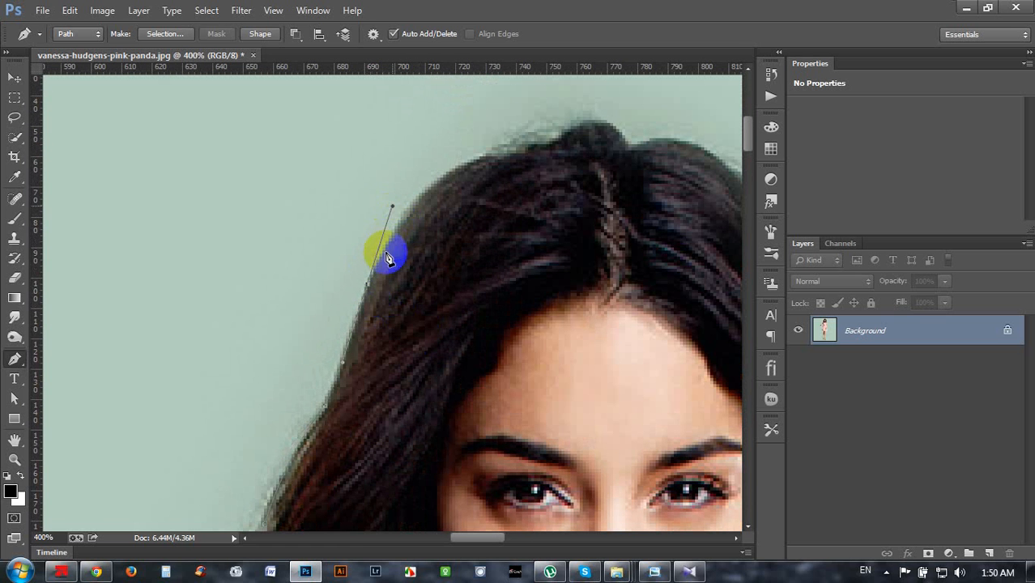
alt+click(369, 285)
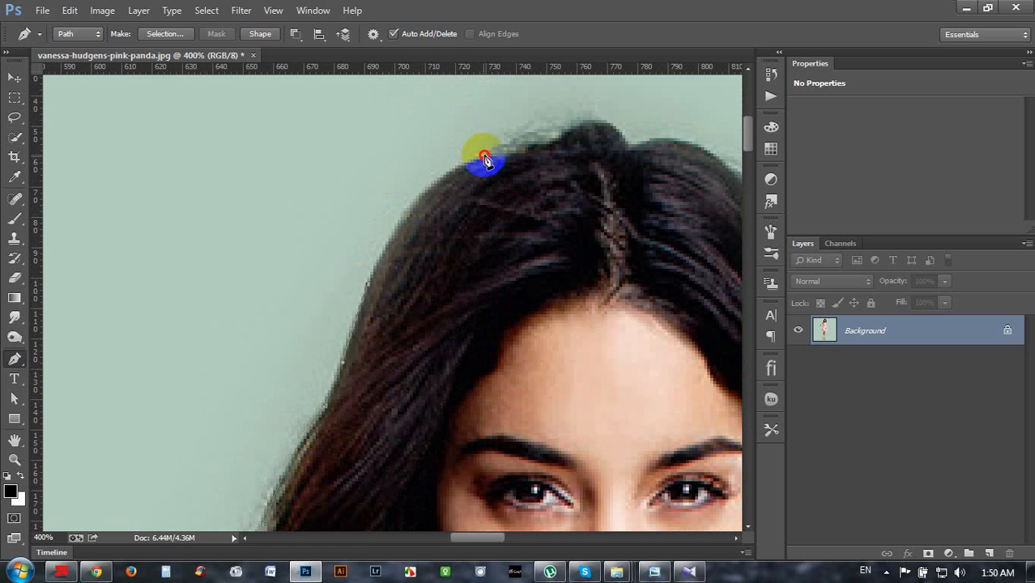
drag(484, 160, 560, 139)
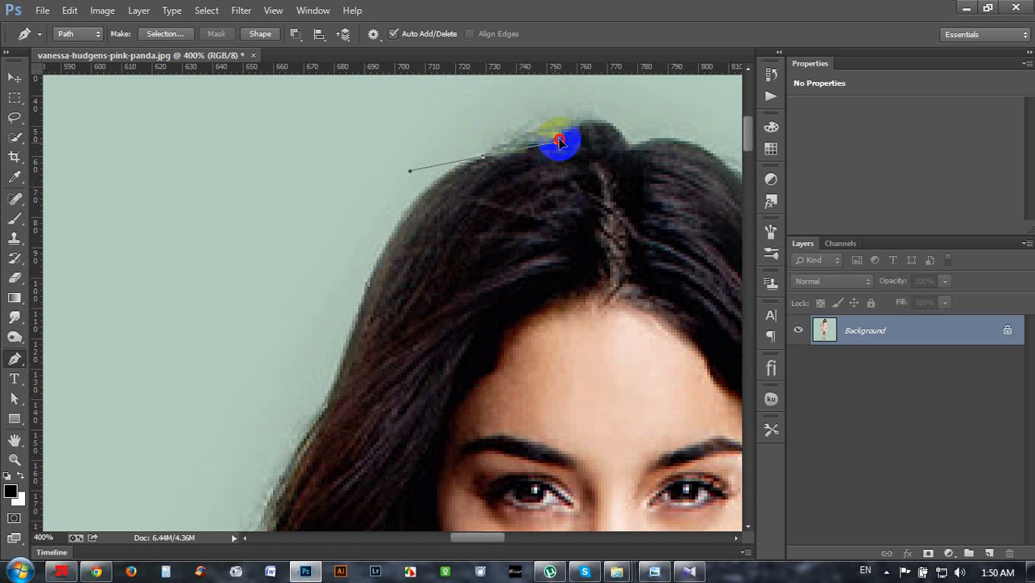
alt+click(485, 157)
drag(539, 175, 415, 199)
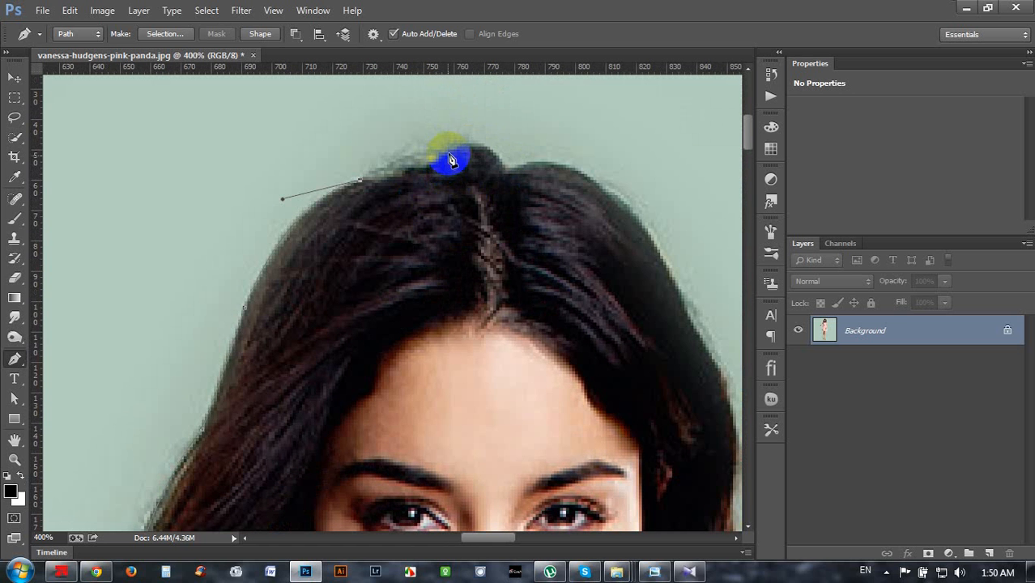
drag(451, 155, 521, 142)
key(ctrl+z)
alt+click(467, 148)
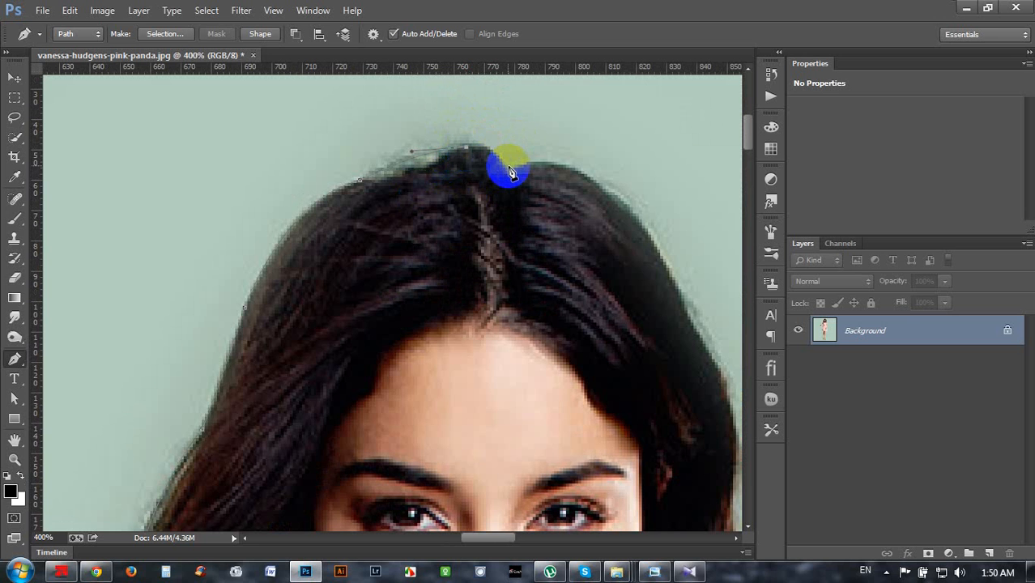
key(ctrl+z)
key(ctrl+alt+z)
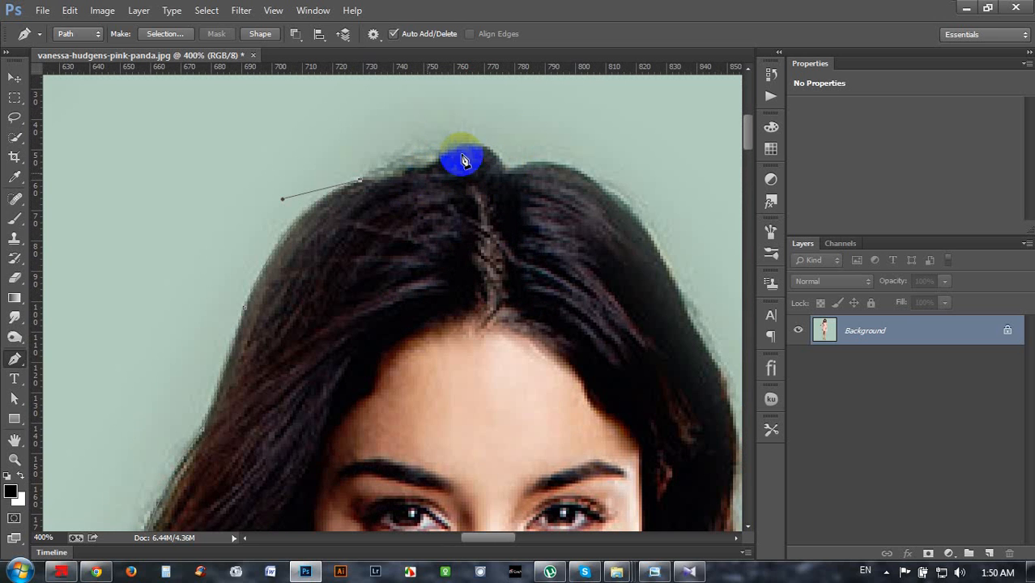
click(467, 107)
click(560, 102)
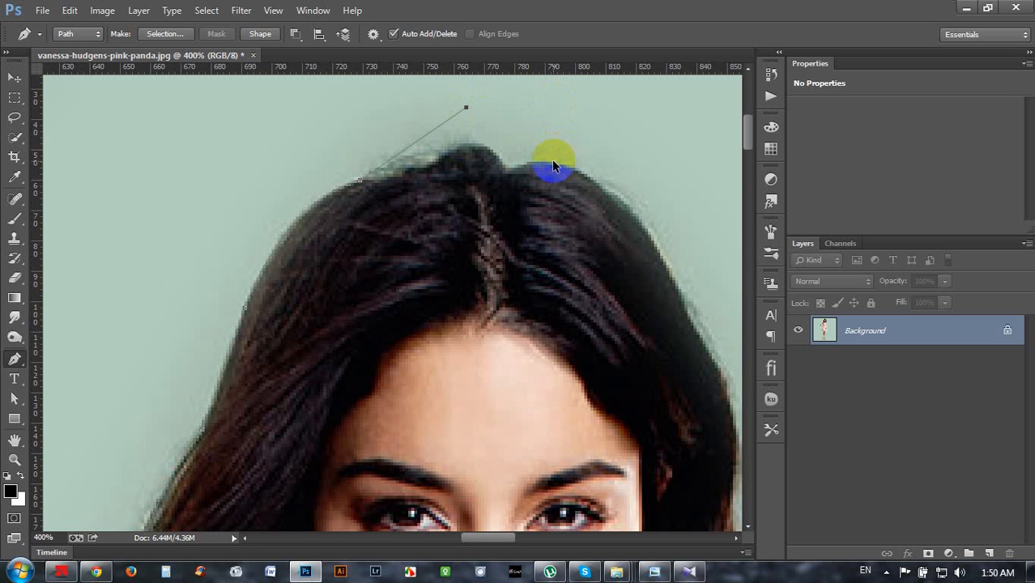
key(ctrl+alt+z)
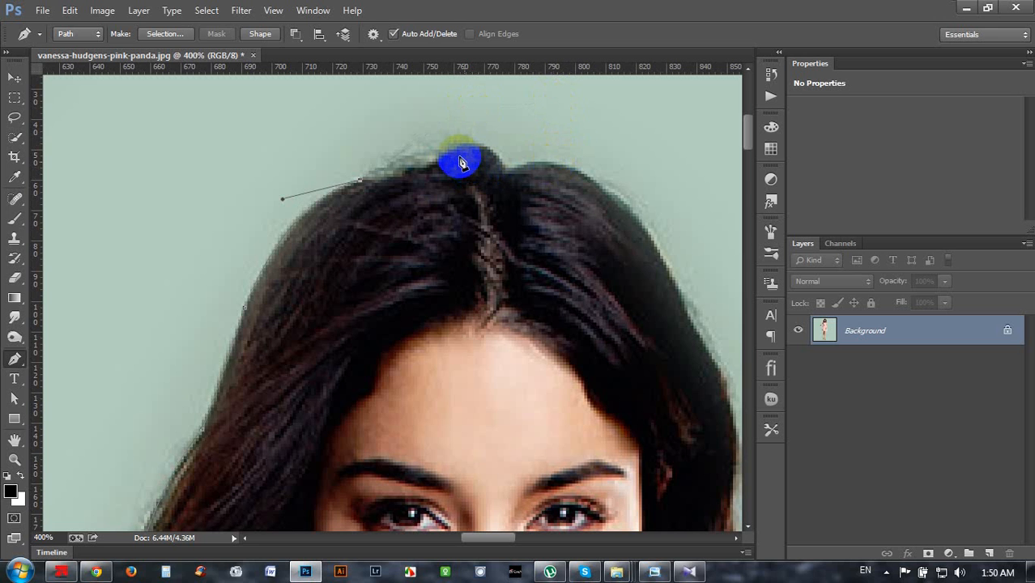
Step: Trace the path over the hair bump at the crown and across the parting with curved anchor points
drag(452, 150, 486, 118)
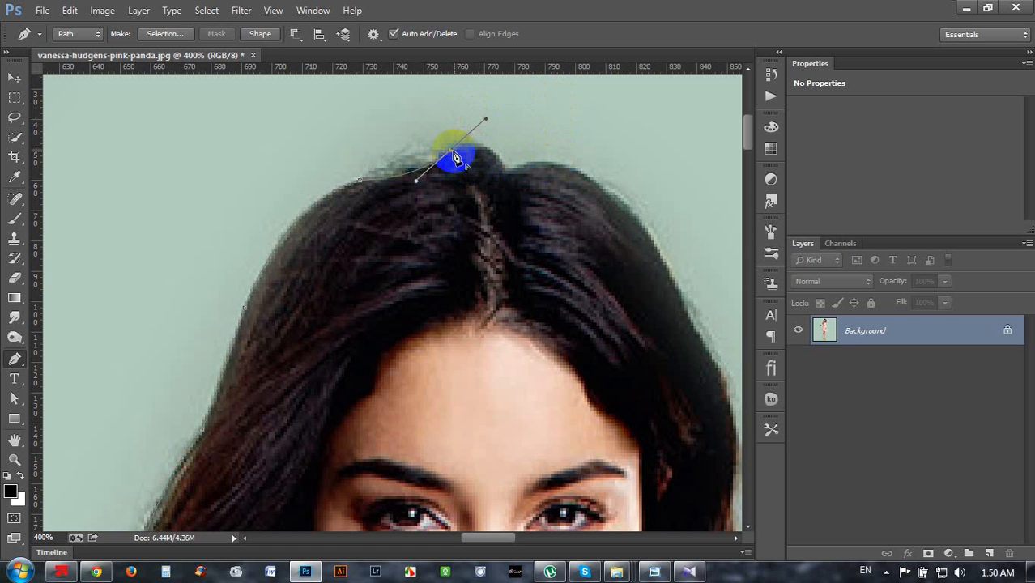
alt+click(452, 151)
drag(504, 168, 533, 212)
click(524, 165)
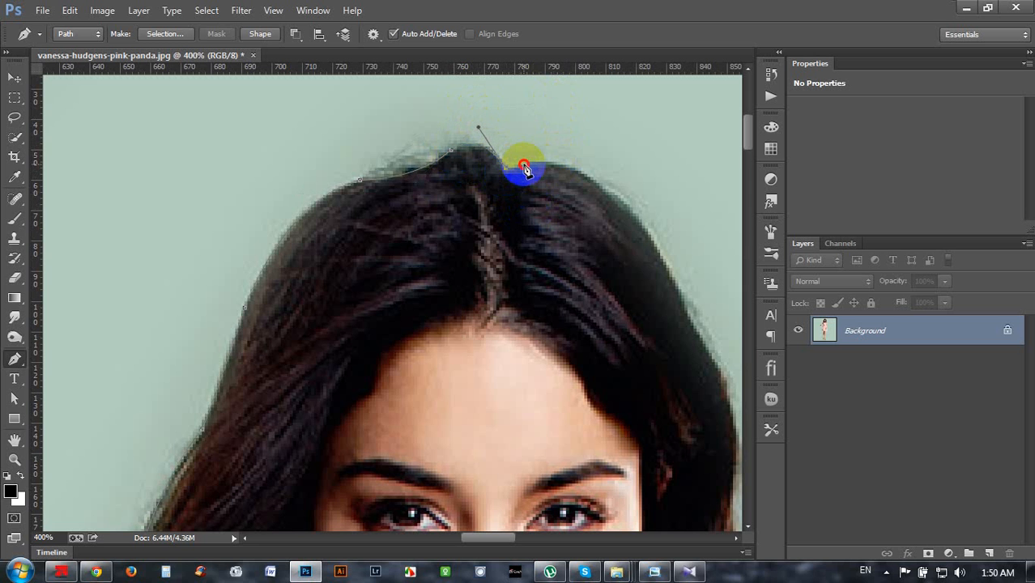
Step: Trace the right outline of the hair from the crown down past the face to the loose strands above the shoulder
drag(557, 175, 386, 141)
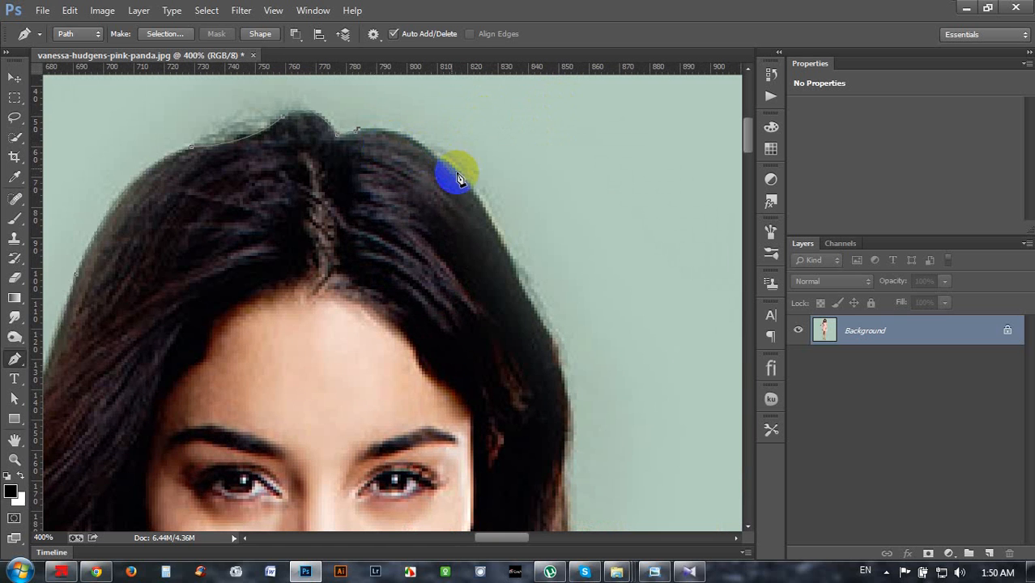
drag(459, 178, 423, 148)
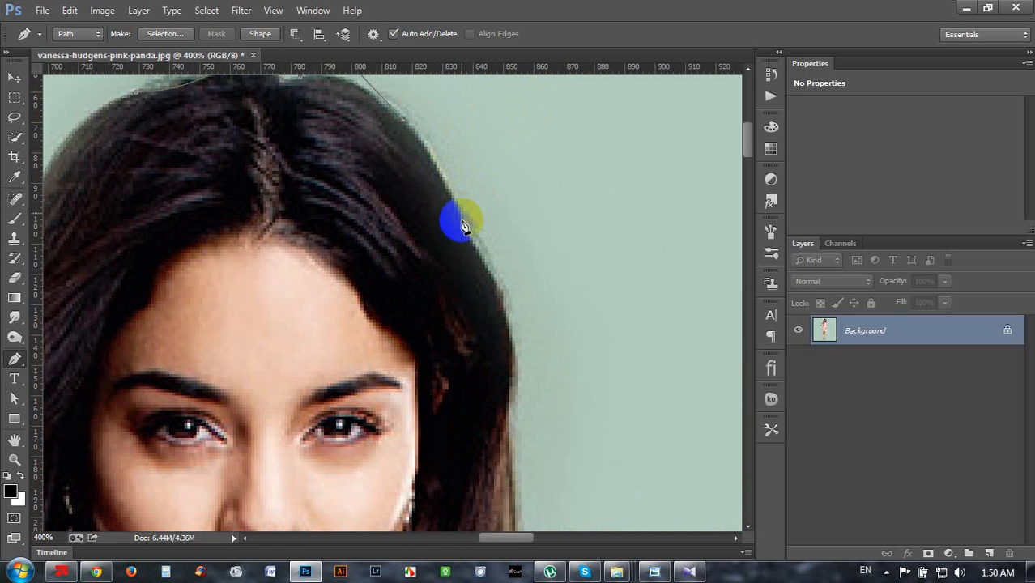
drag(462, 227, 494, 302)
alt+click(464, 227)
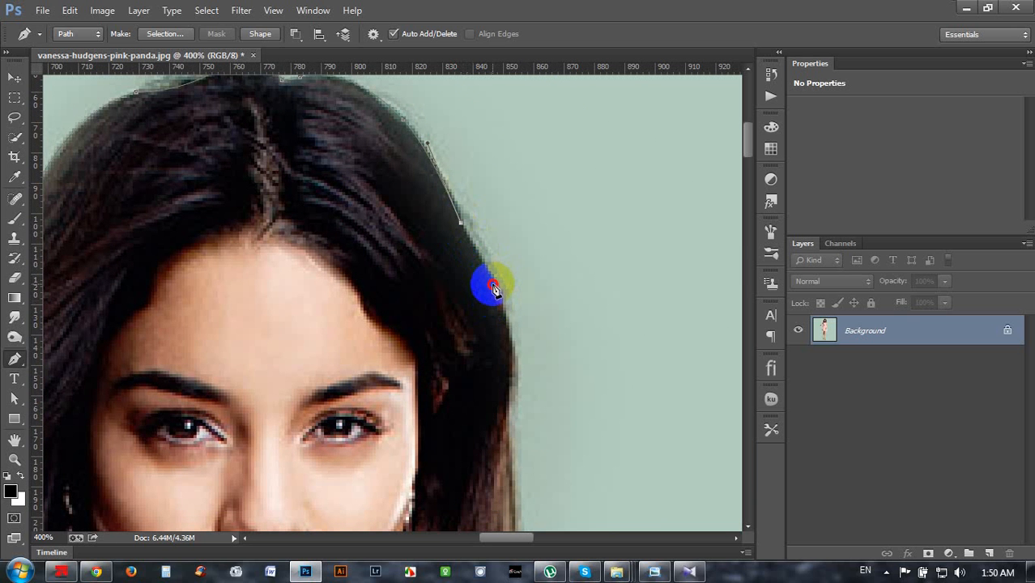
scroll(496, 290, down, 3)
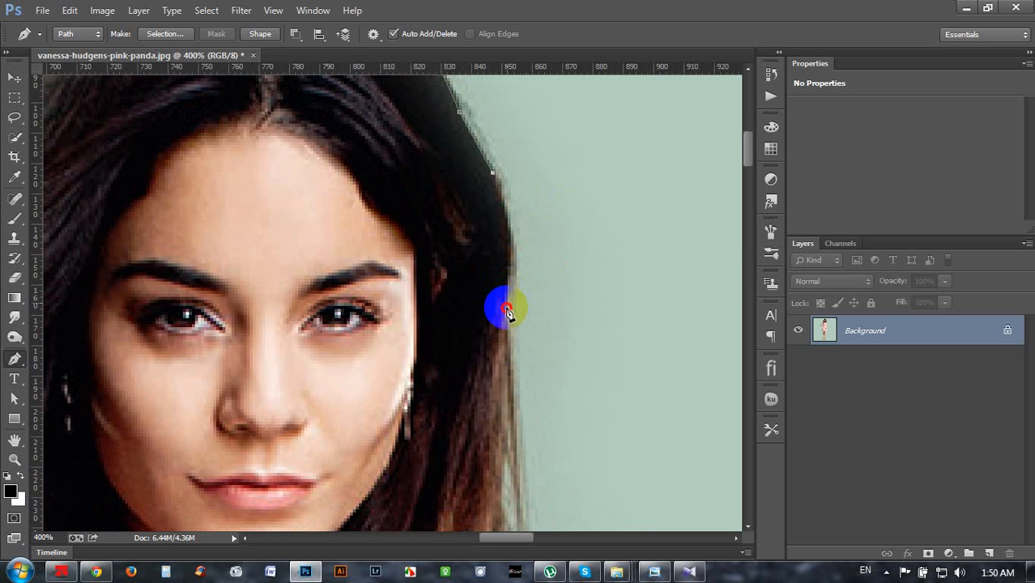
mouse_move(506, 302)
mouse_down()
mouse_move(483, 364)
mouse_move(506, 302)
mouse_up()
drag(548, 347, 529, 263)
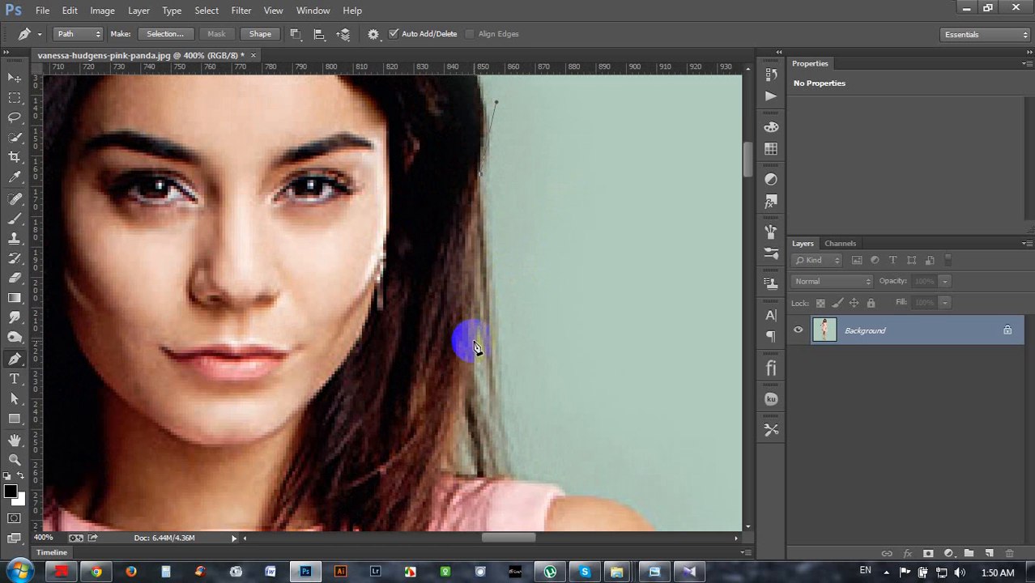
click(471, 370)
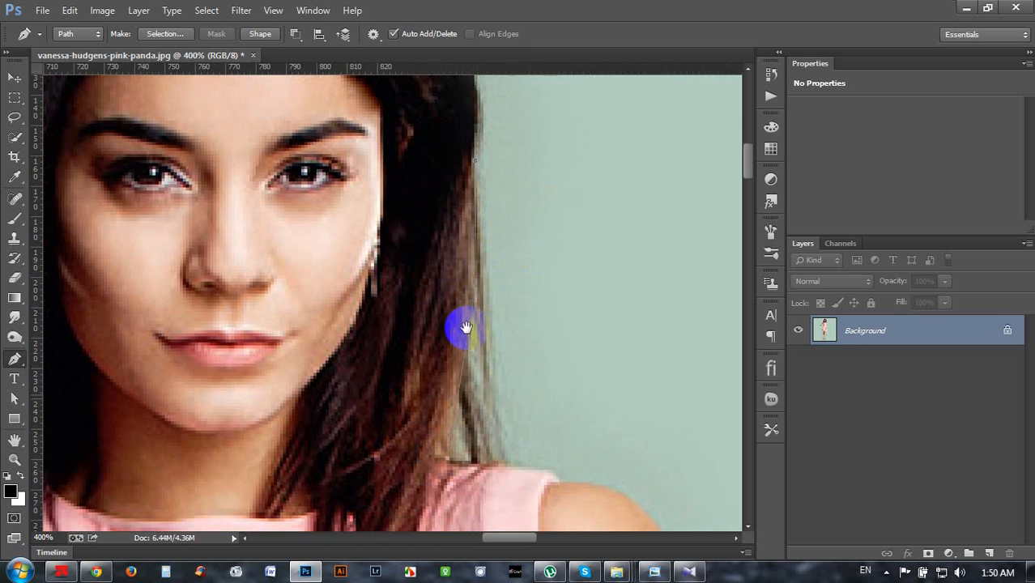
Step: Carry the path along the dress's shoulder edge and around the bare shoulder onto the upper arm, removing the outgoing handle
scroll(463, 328, down, 5)
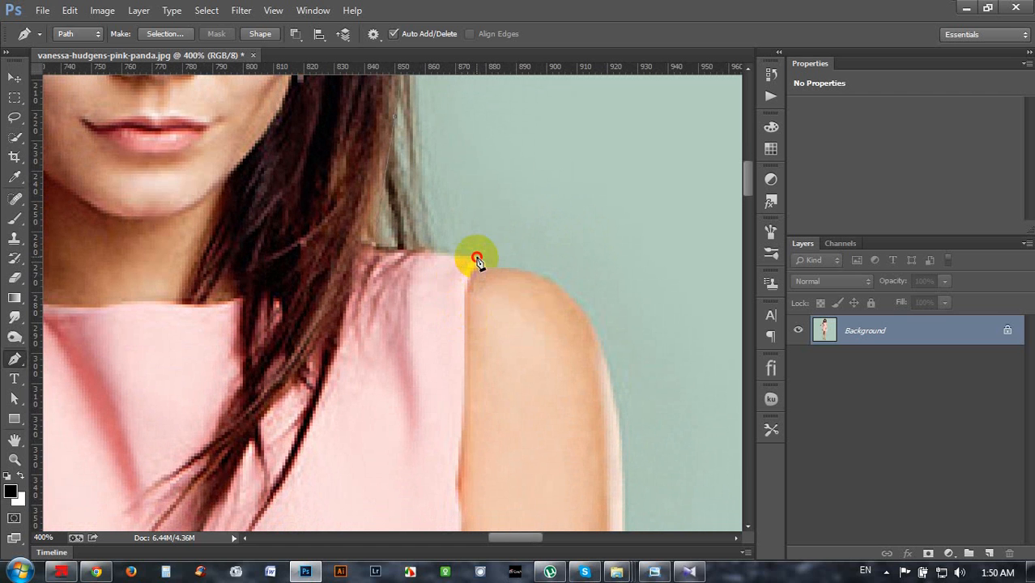
drag(534, 273, 564, 265)
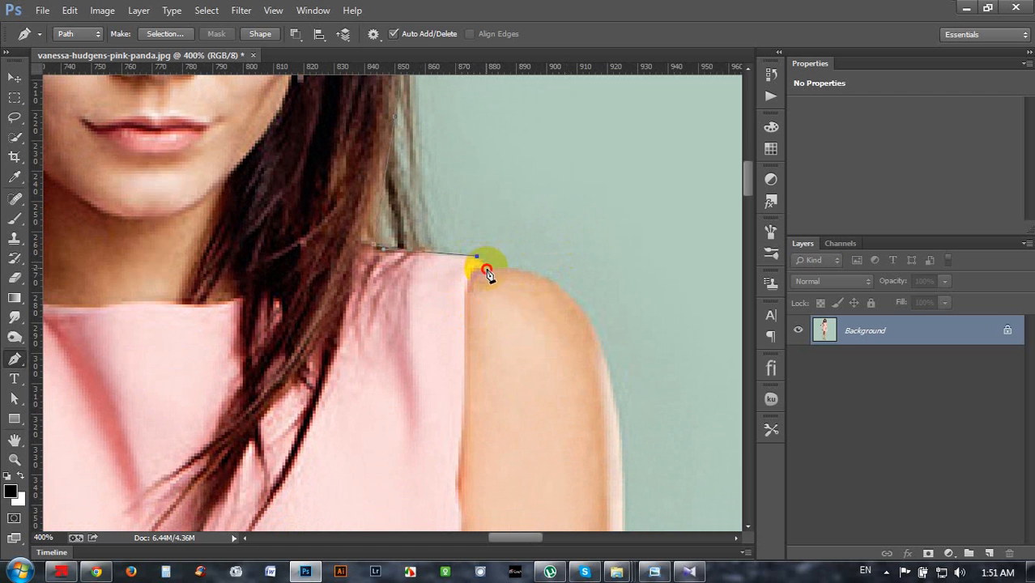
drag(578, 303, 416, 282)
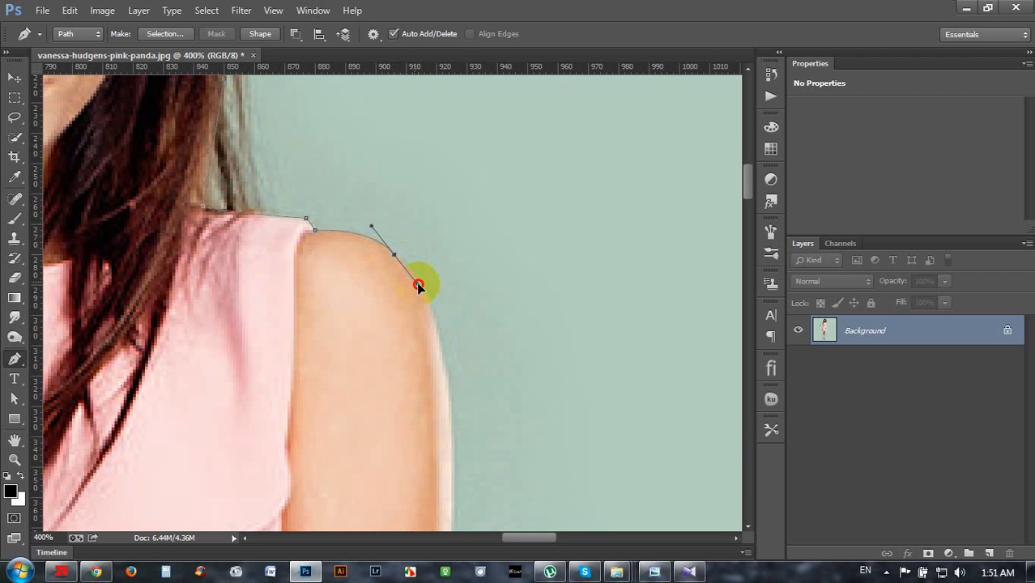
scroll(451, 312, down, 3)
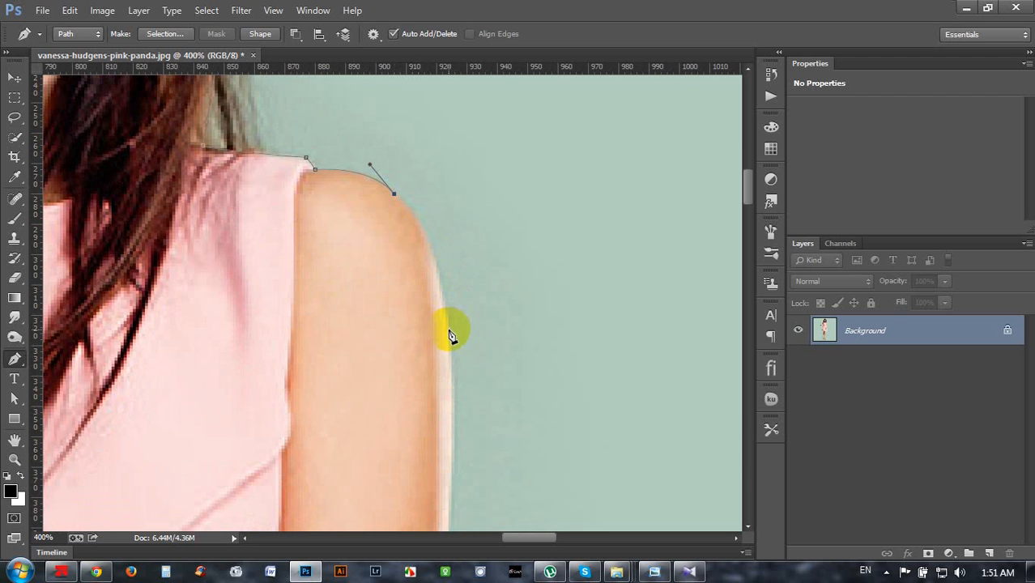
drag(449, 330, 459, 444)
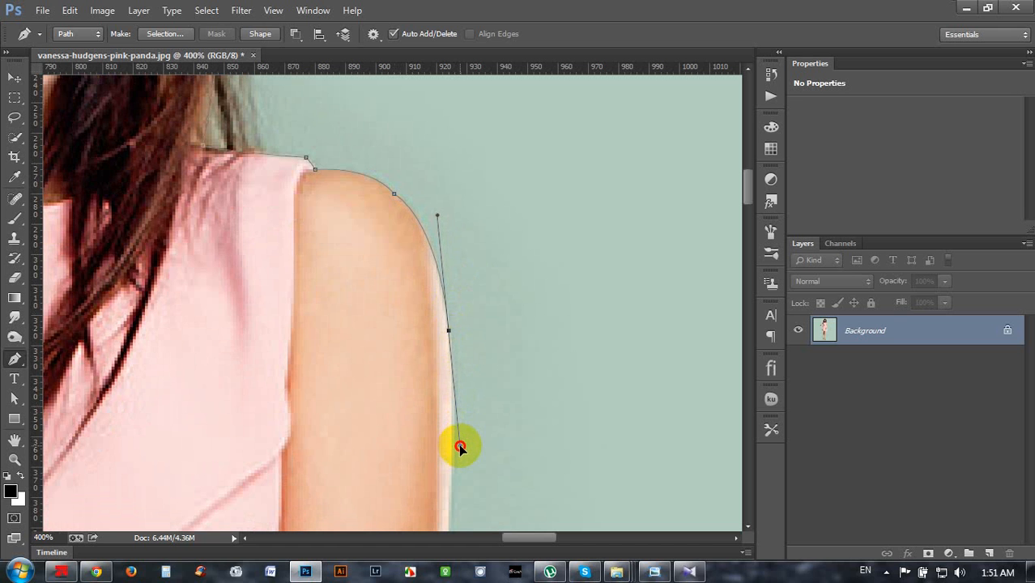
alt+click(449, 330)
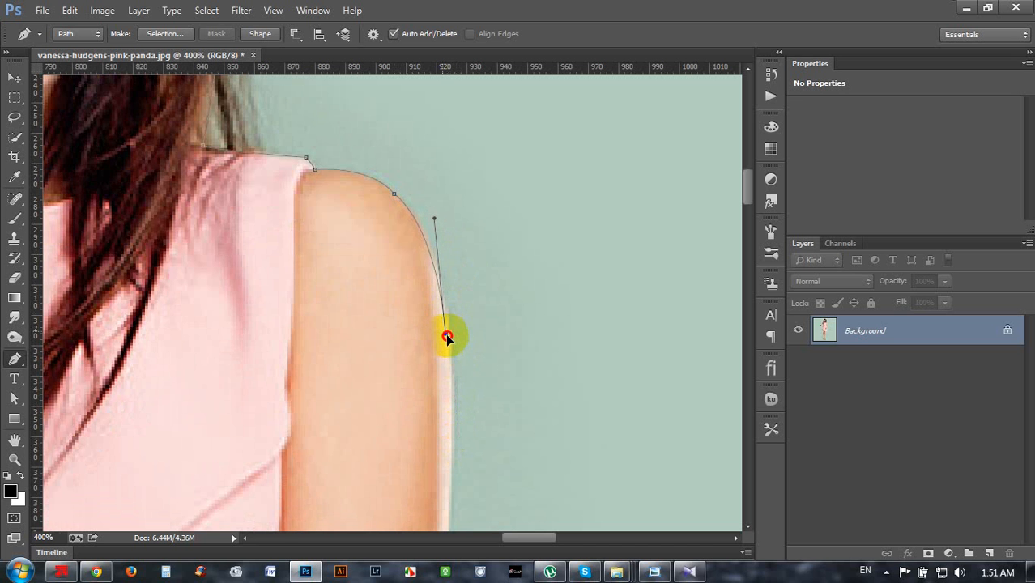
Step: Trace the outer edge of the right-hand upper arm down toward the elbow, removing the outgoing handle of the curved point
scroll(452, 339, down, 5)
scroll(455, 361, down, 2)
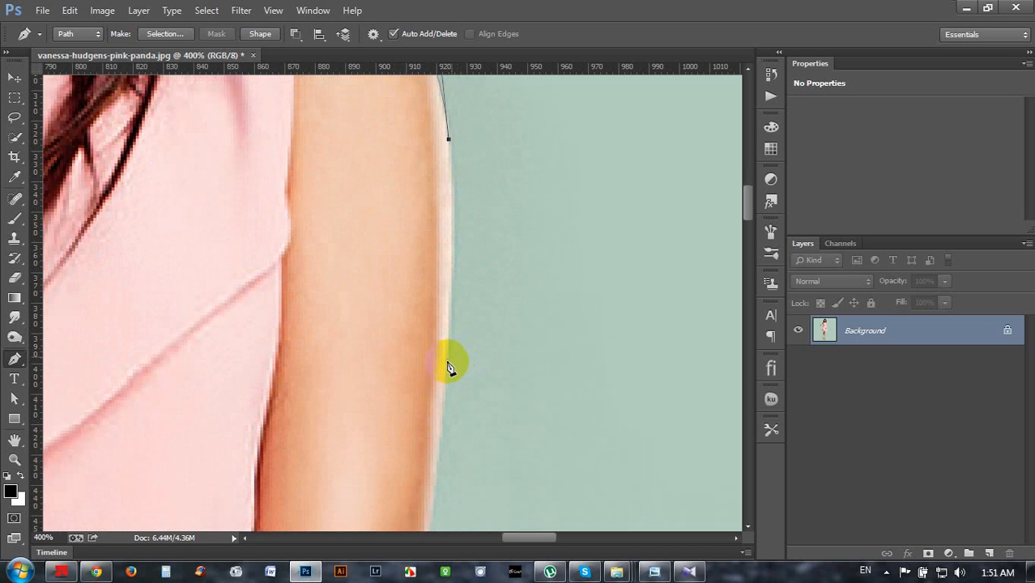
drag(444, 370, 437, 456)
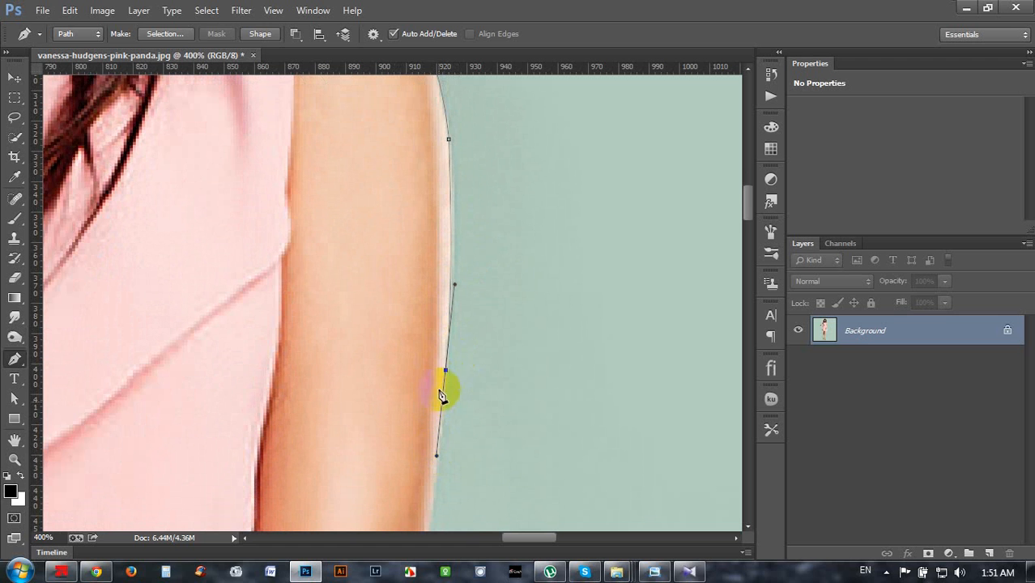
alt+click(446, 370)
scroll(485, 348, down, 6)
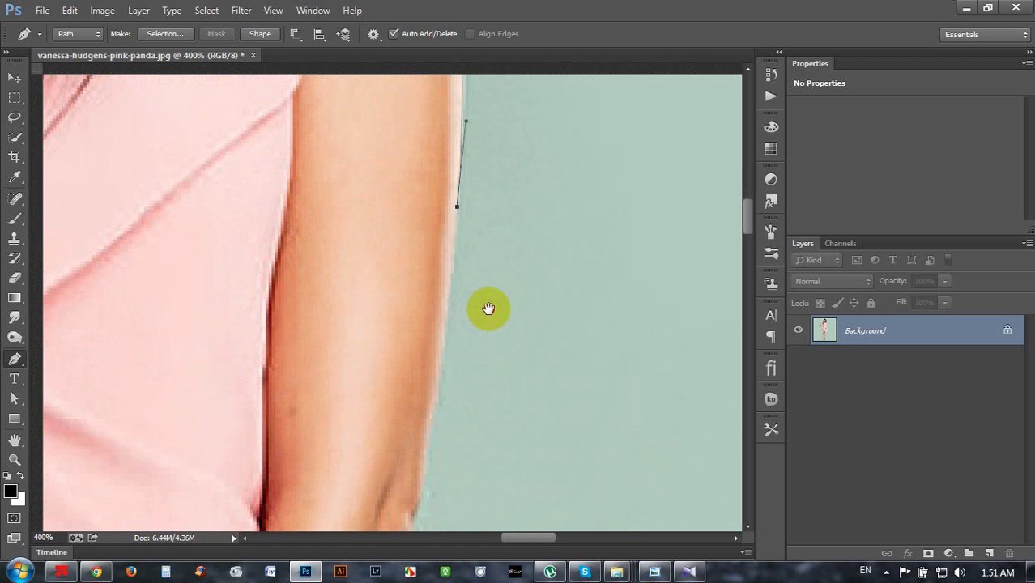
click(439, 385)
Step: Continue the path around the outside of the elbow with short curved segments
scroll(487, 335, down, 5)
scroll(487, 335, left, 2)
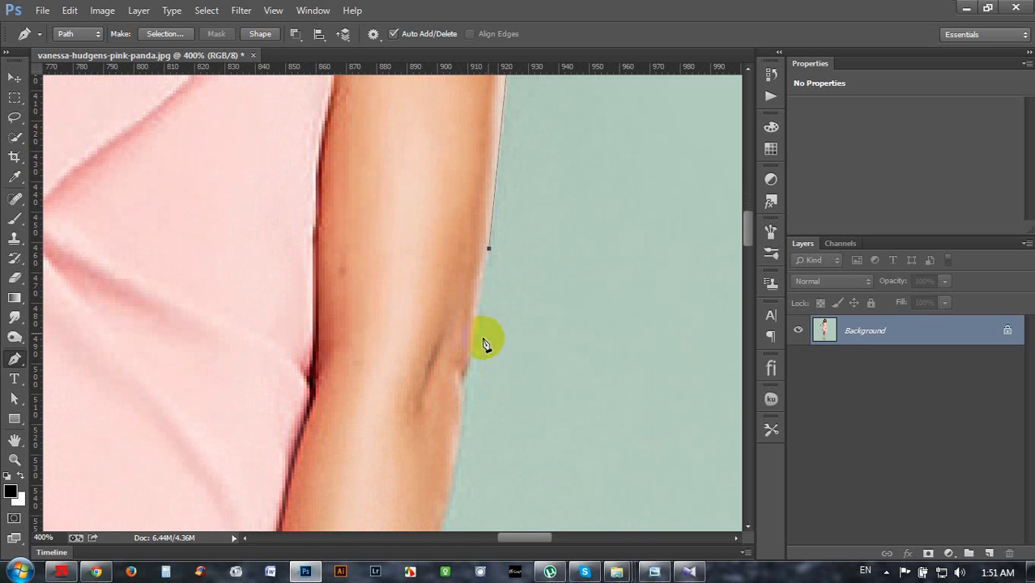
drag(473, 346, 472, 402)
alt+click(473, 346)
scroll(454, 391, down, 5)
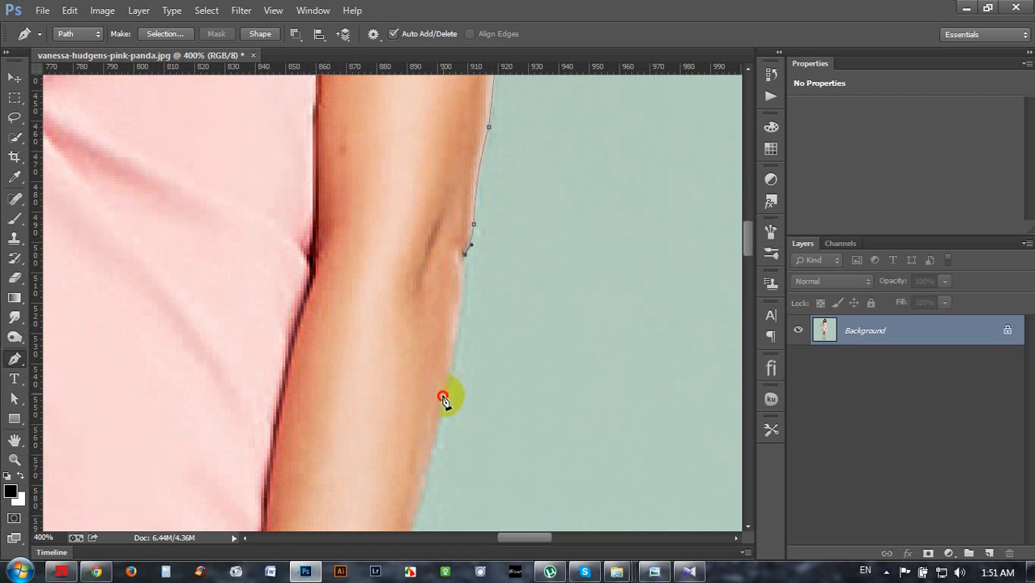
Step: Trace the outer edge of the forearm from below the elbow to just above the upper bracelet
drag(443, 401, 434, 435)
scroll(486, 364, down, 8)
scroll(478, 390, left, 3)
drag(477, 392, 458, 436)
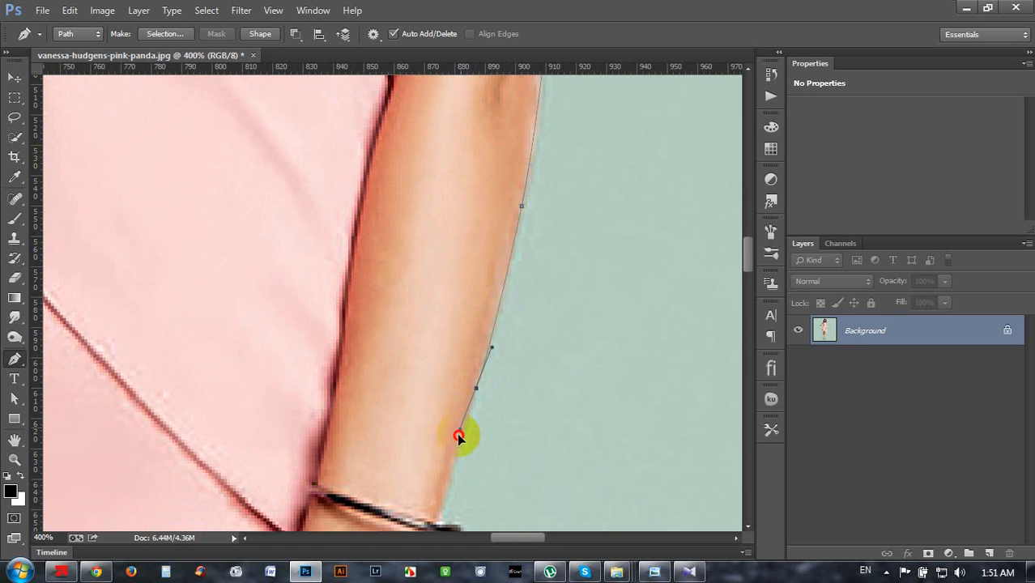
alt+click(477, 388)
drag(501, 407, 506, 337)
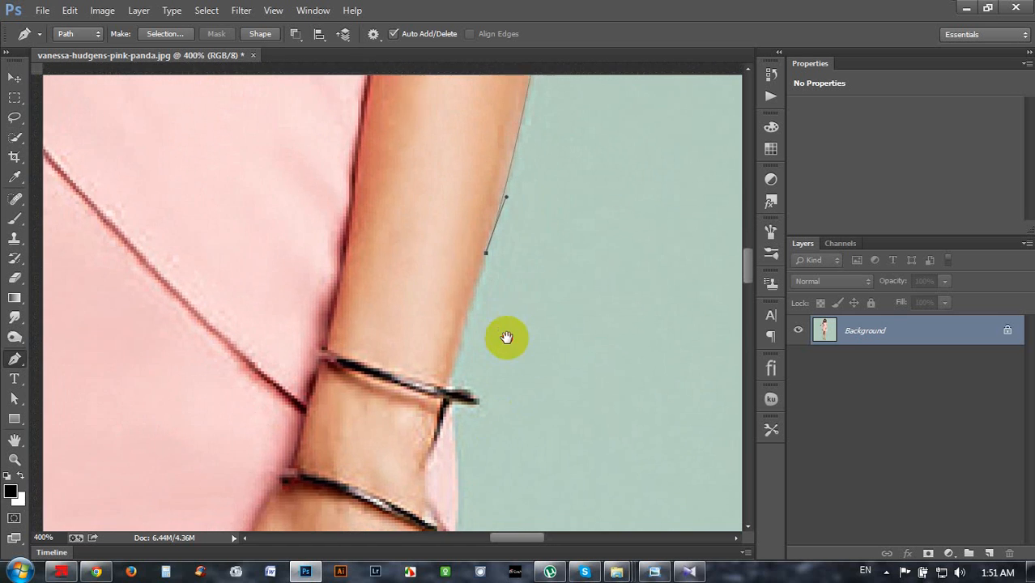
click(452, 353)
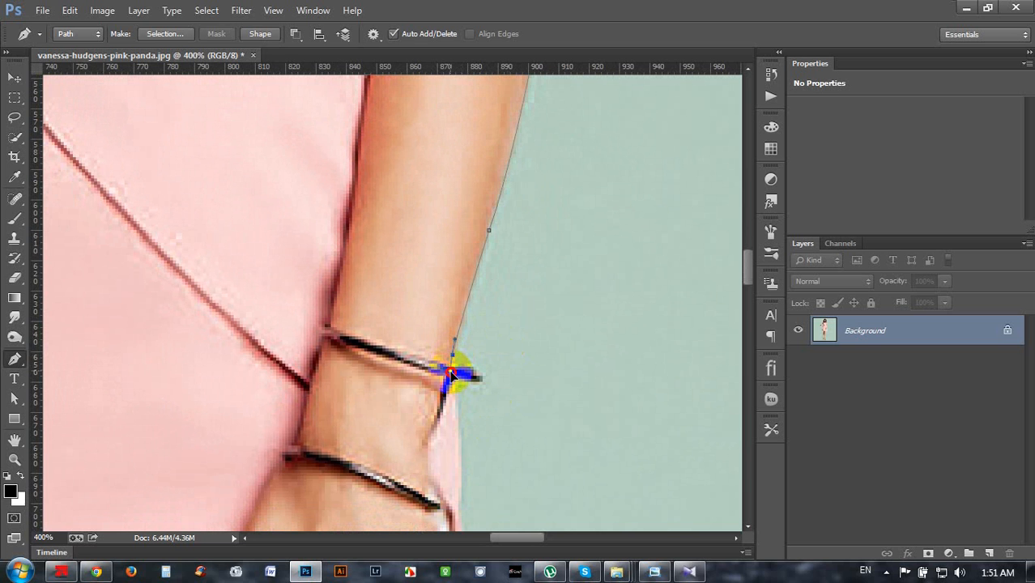
Step: Outline the protruding end of the upper bracelet with closely spaced anchor points and return to the wrist side
mouse_move(451, 373)
mouse_down()
mouse_move(477, 375)
mouse_move(460, 384)
mouse_up()
click(452, 361)
scroll(461, 405, down, 3)
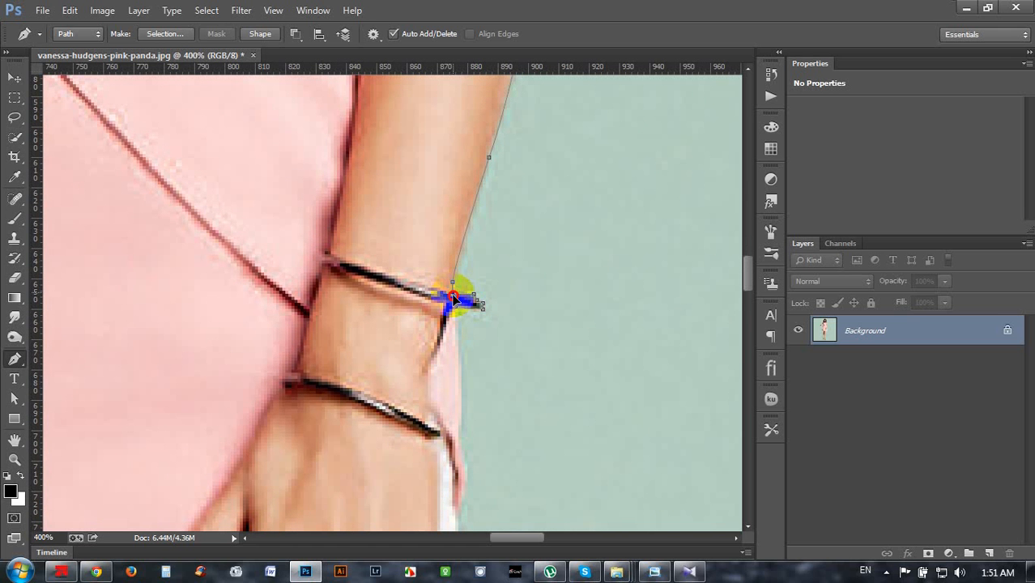
mouse_move(454, 296)
mouse_down()
mouse_move(485, 268)
mouse_move(456, 293)
mouse_up()
scroll(453, 298, down, 3)
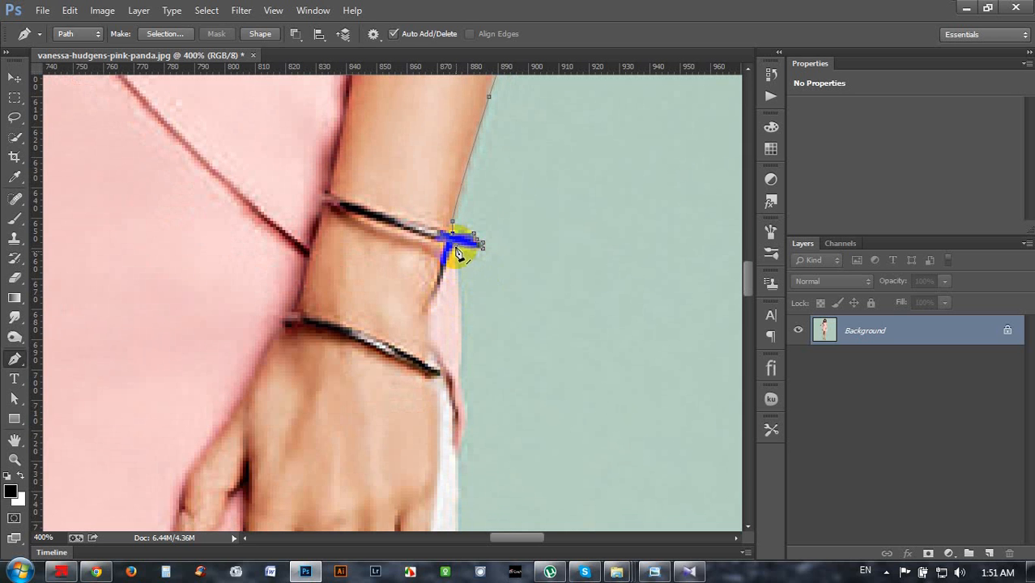
Step: Carry the path down the pink dress edge beside the wrist, removing the outgoing handles of the new points
drag(461, 343, 458, 354)
alt+click(462, 342)
scroll(463, 346, down, 2)
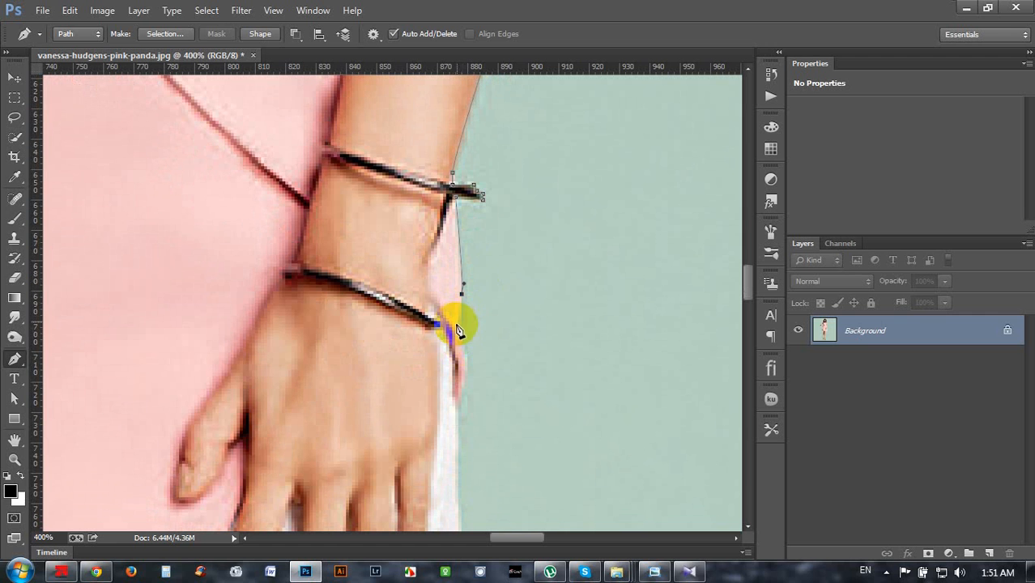
click(458, 332)
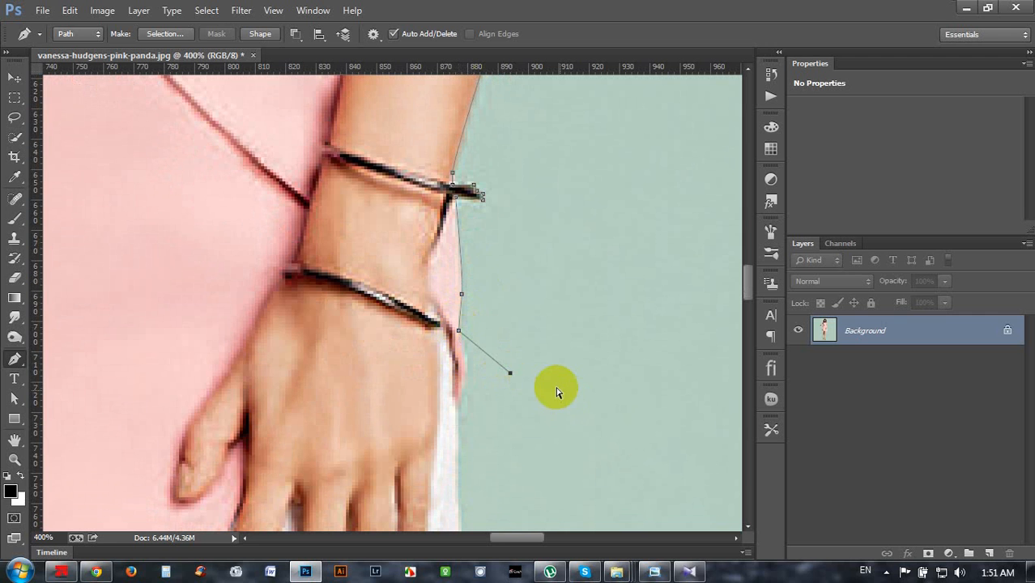
scroll(478, 332, down, 2)
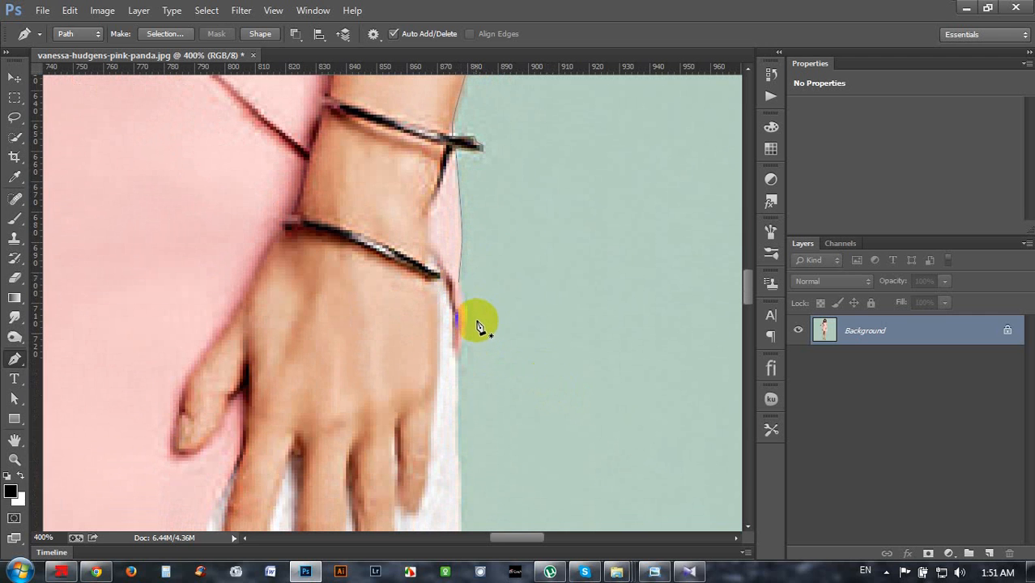
click(459, 283)
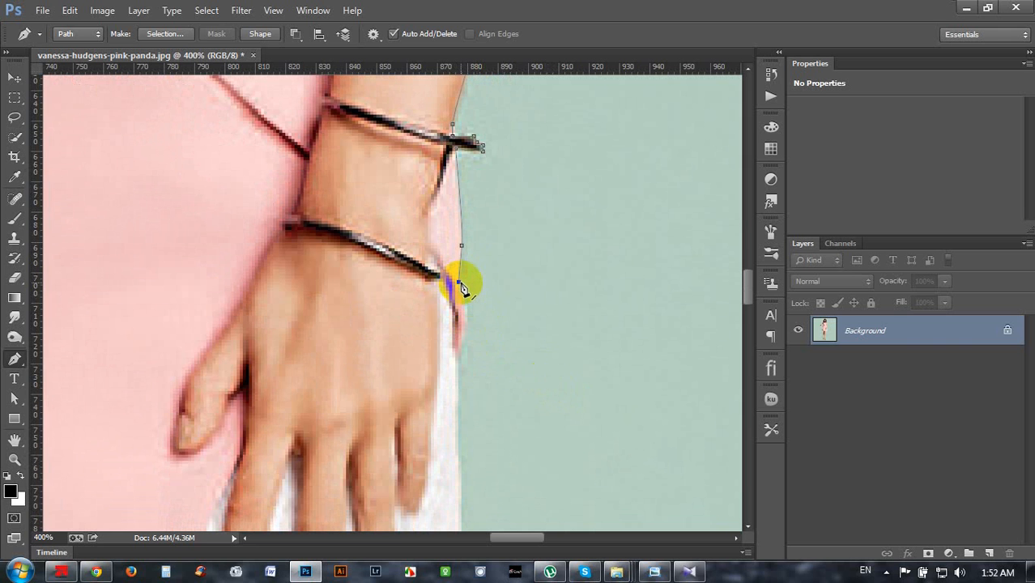
Step: Curve the path around the lower tip of the pink dress edge beside the hand and remove the outgoing handle
scroll(462, 287, down, 2)
click(453, 316)
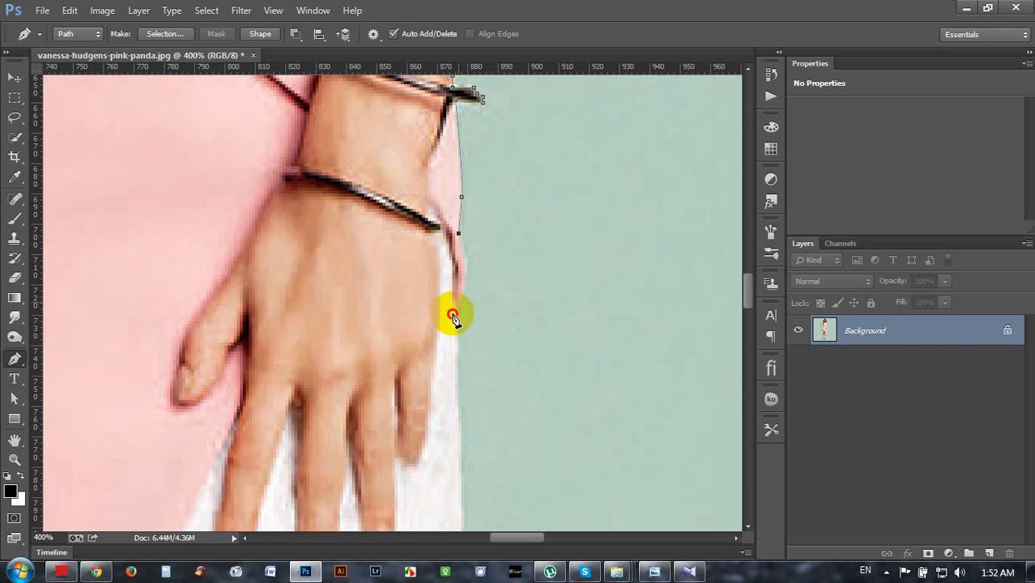
drag(452, 316, 447, 331)
alt+click(459, 303)
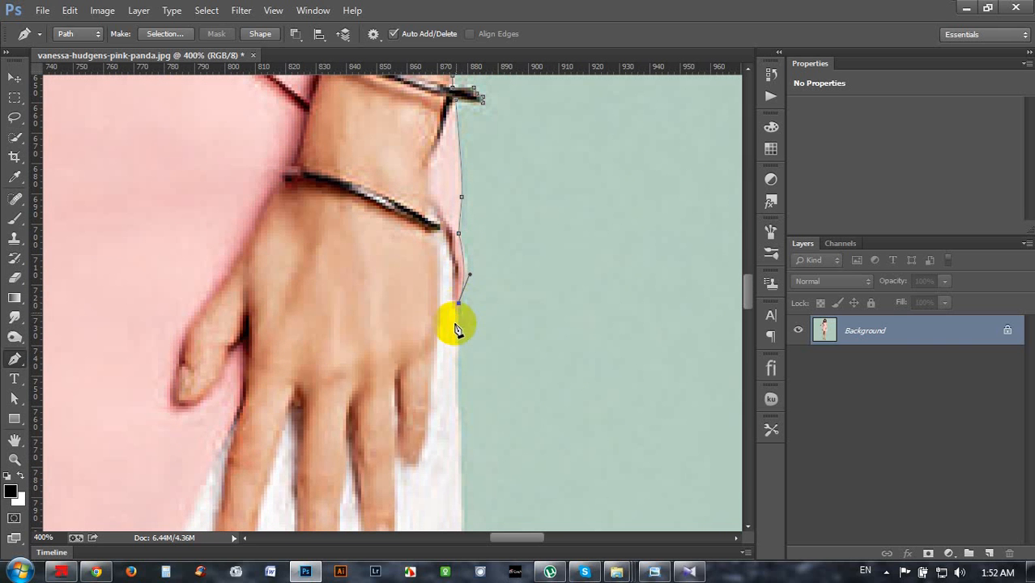
Step: Trace the side edge of the white dress panel beside the fingers down toward the hem
scroll(455, 324, down, 2)
click(458, 343)
scroll(485, 298, down, 5)
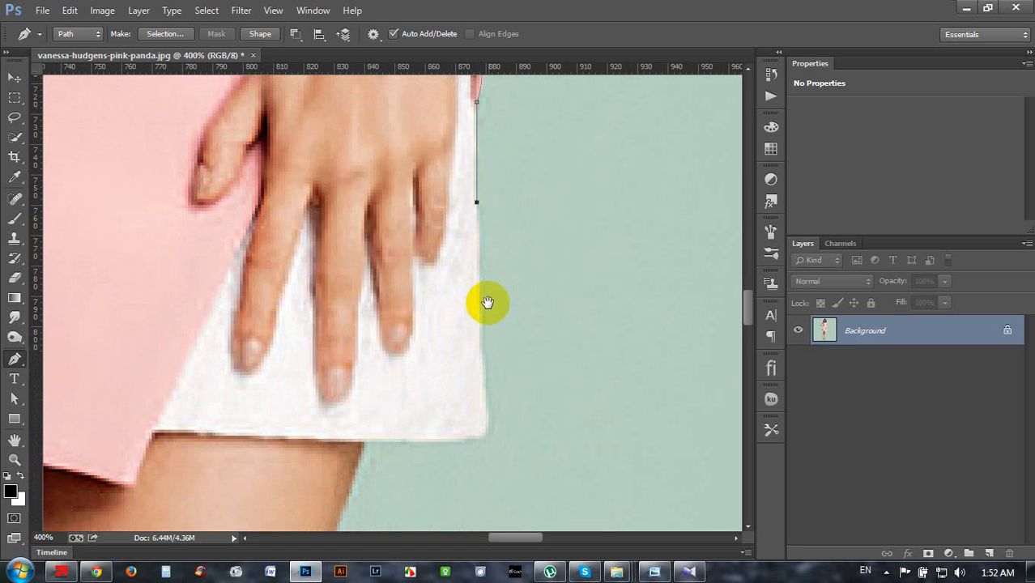
click(479, 362)
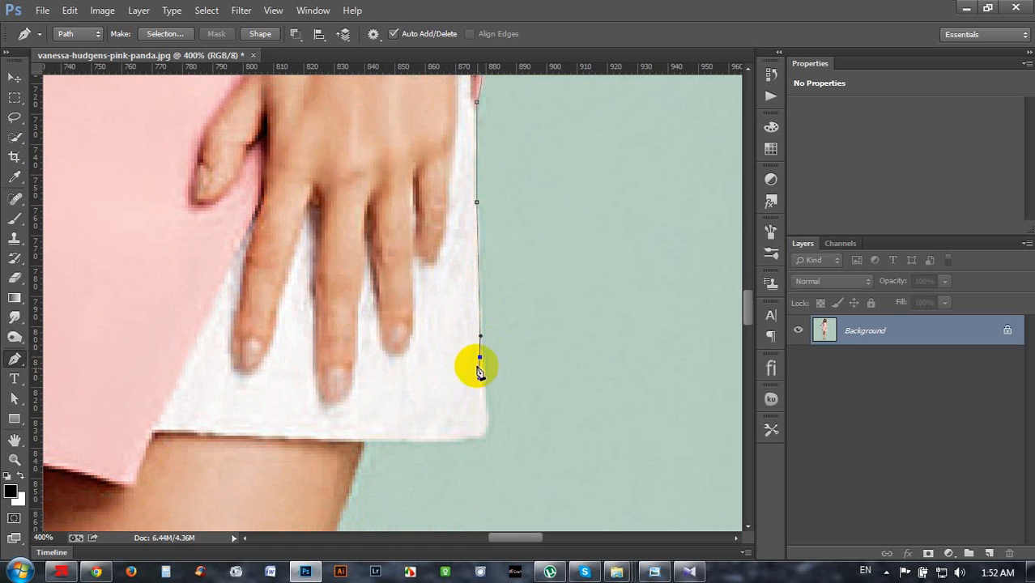
Step: Round the path around the white panel's lower corner and follow the hem to where it meets the thigh
scroll(482, 362, down, 2)
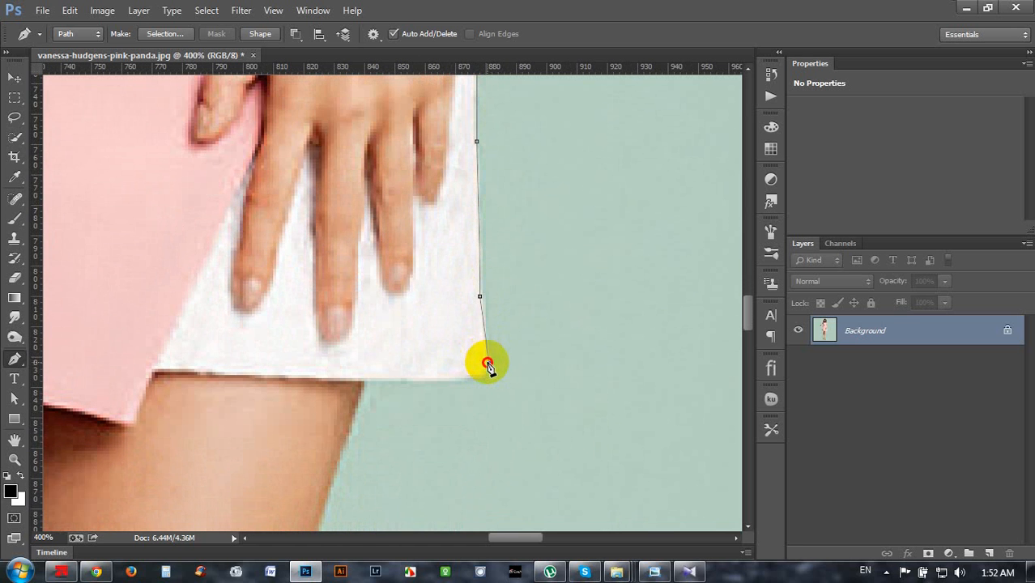
drag(487, 366, 600, 215)
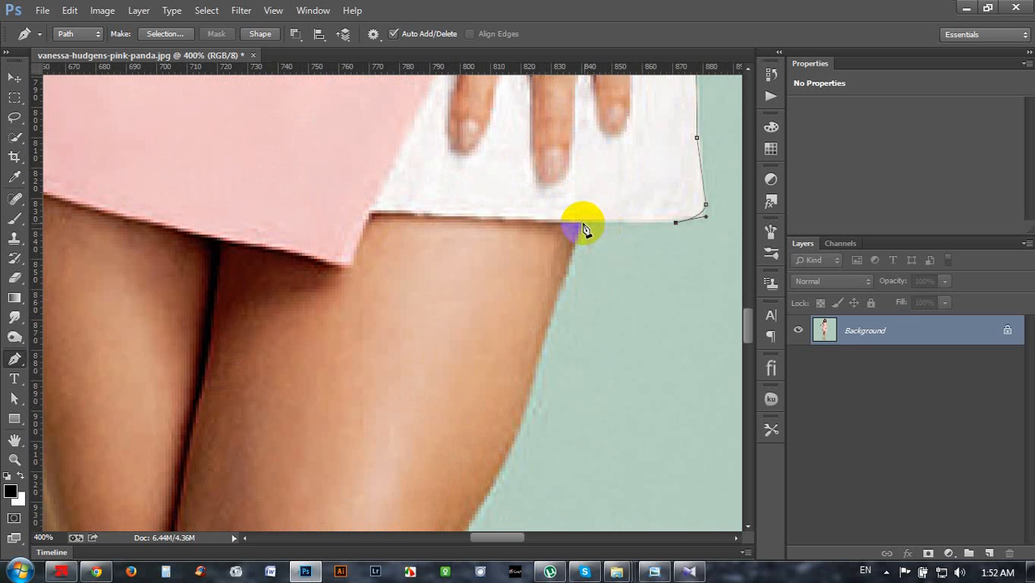
click(582, 222)
scroll(551, 275, down, 2)
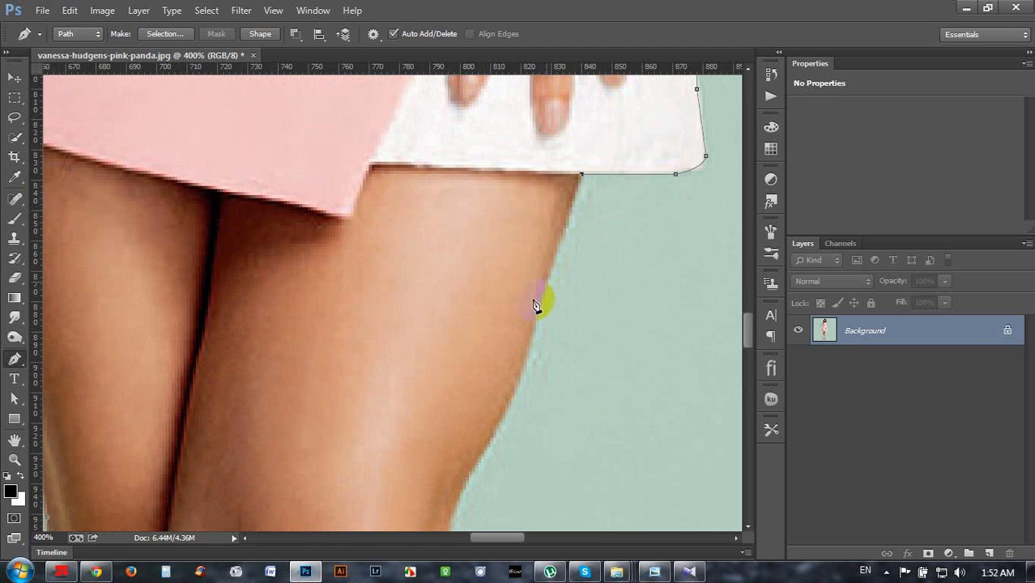
Step: Continue the path down the outer thigh edge from the hem to just above the knee, removing the outgoing handles
drag(526, 350, 546, 284)
alt+click(533, 324)
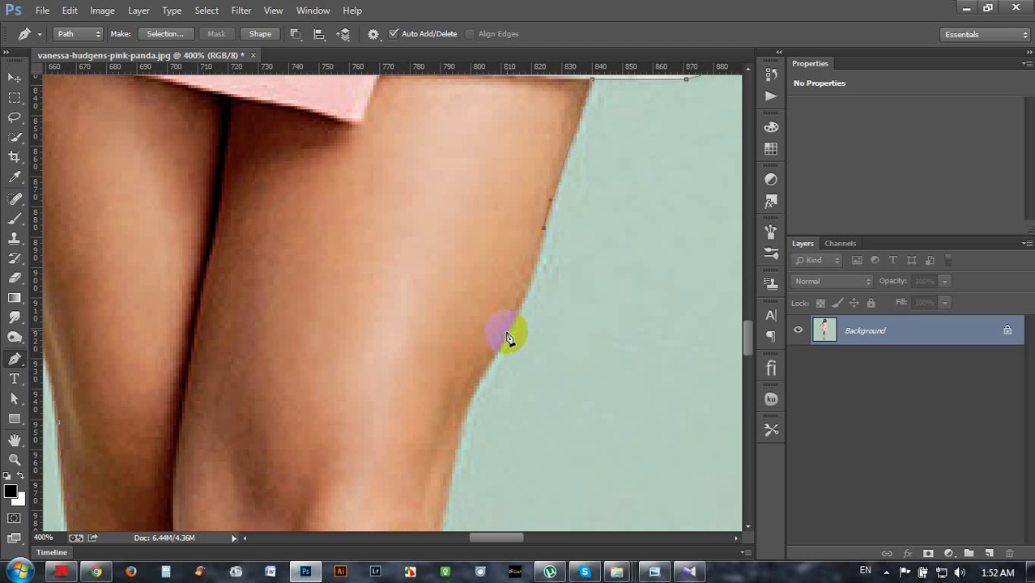
click(497, 346)
alt+click(507, 335)
drag(529, 337, 517, 241)
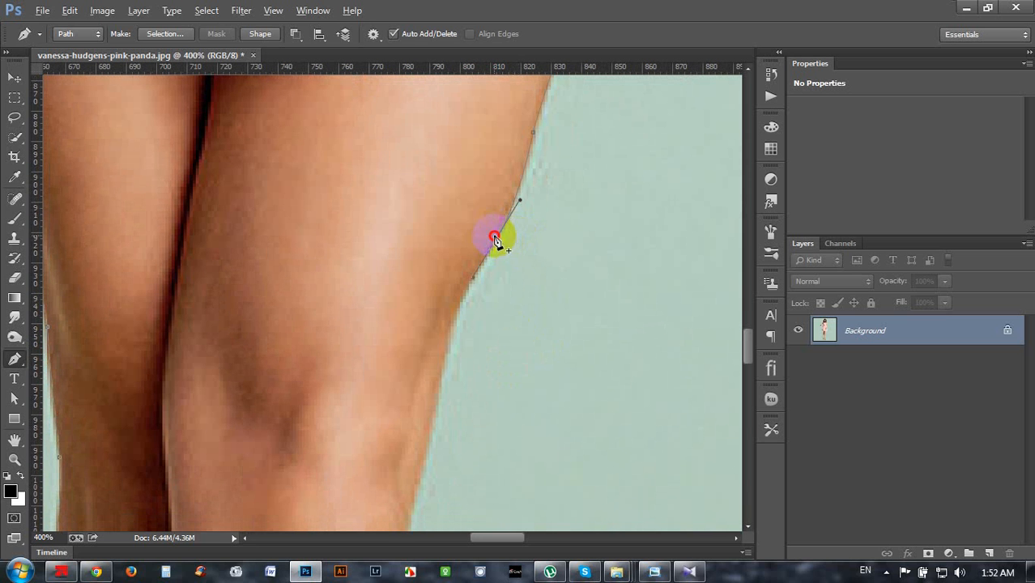
alt+click(497, 238)
Step: Carry the path along the outer edge of the knee, curving it to the top of the calf
scroll(477, 255, down, 3)
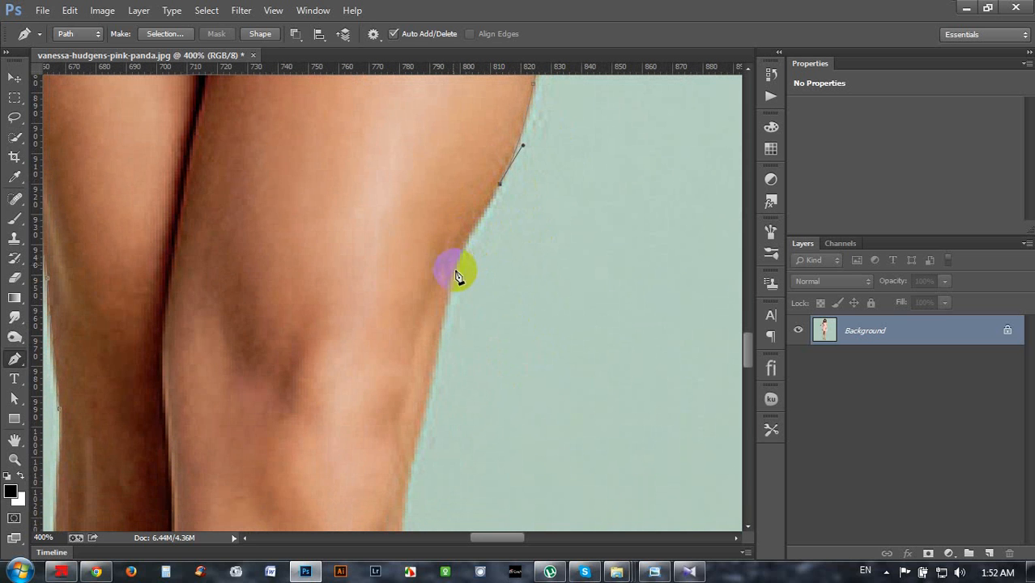
drag(454, 279, 443, 320)
alt+click(457, 281)
scroll(453, 282, down, 5)
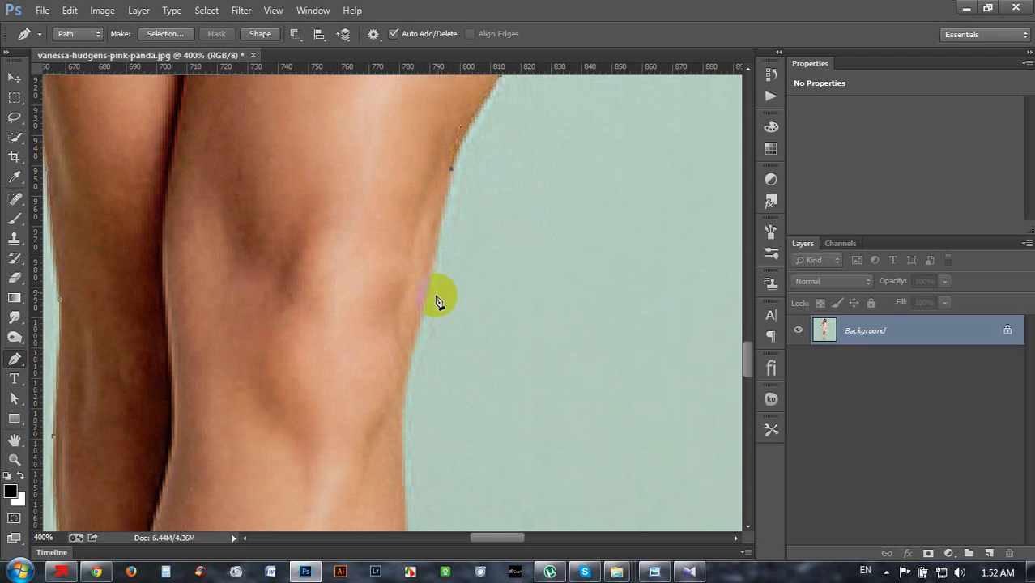
drag(415, 330, 416, 337)
scroll(432, 303, down, 3)
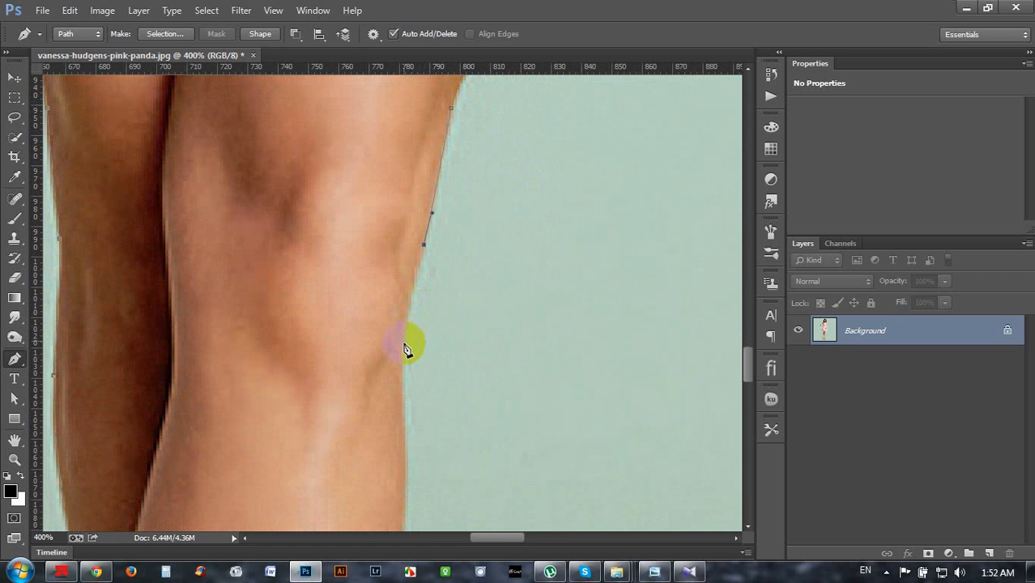
drag(404, 353, 406, 393)
Step: Trace the outer edge of the calf down to the corner where the two lower legs cross
scroll(494, 348, down, 8)
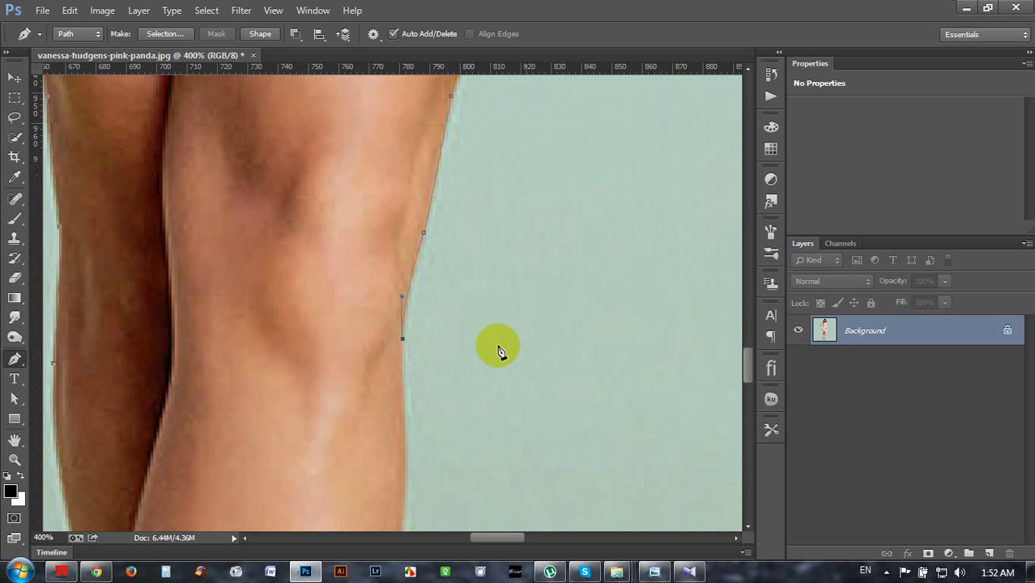
drag(402, 349, 398, 384)
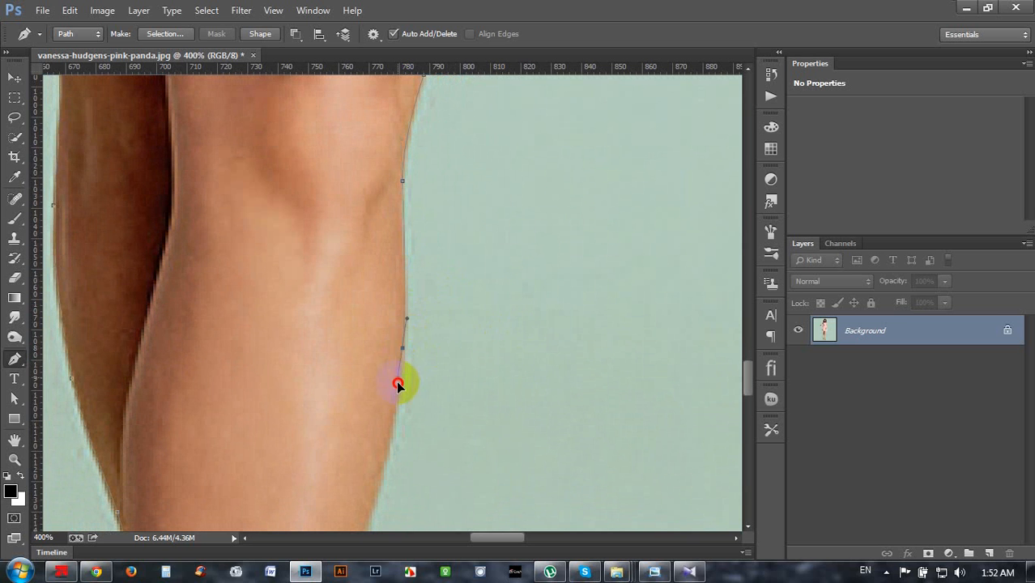
scroll(435, 354, down, 8)
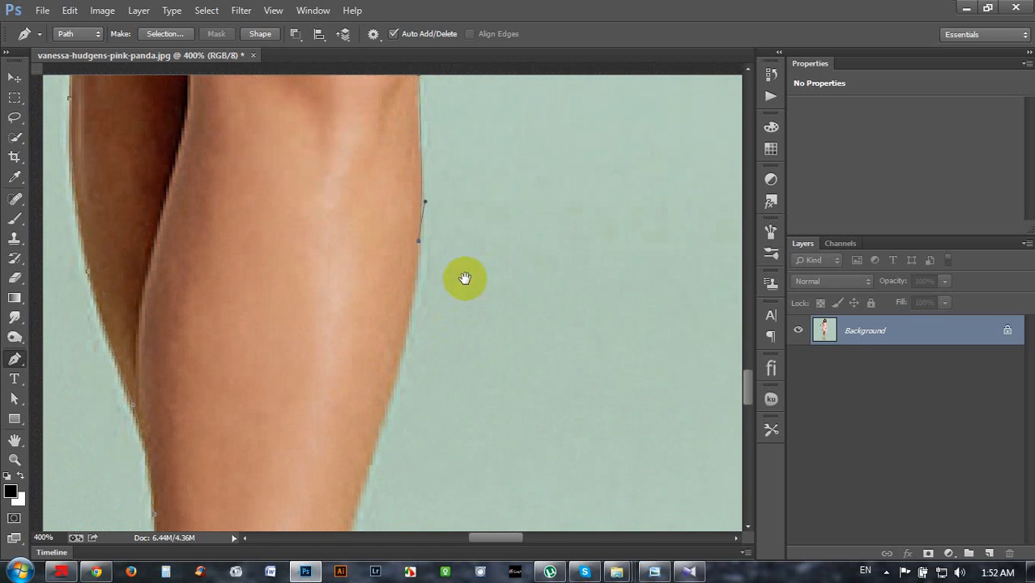
drag(389, 378, 372, 434)
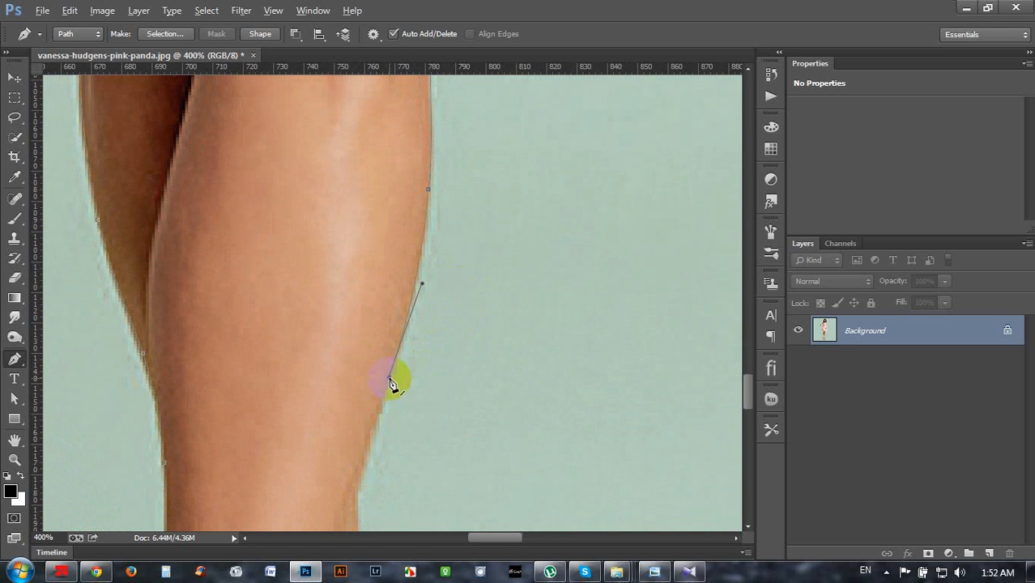
scroll(391, 384, down, 7)
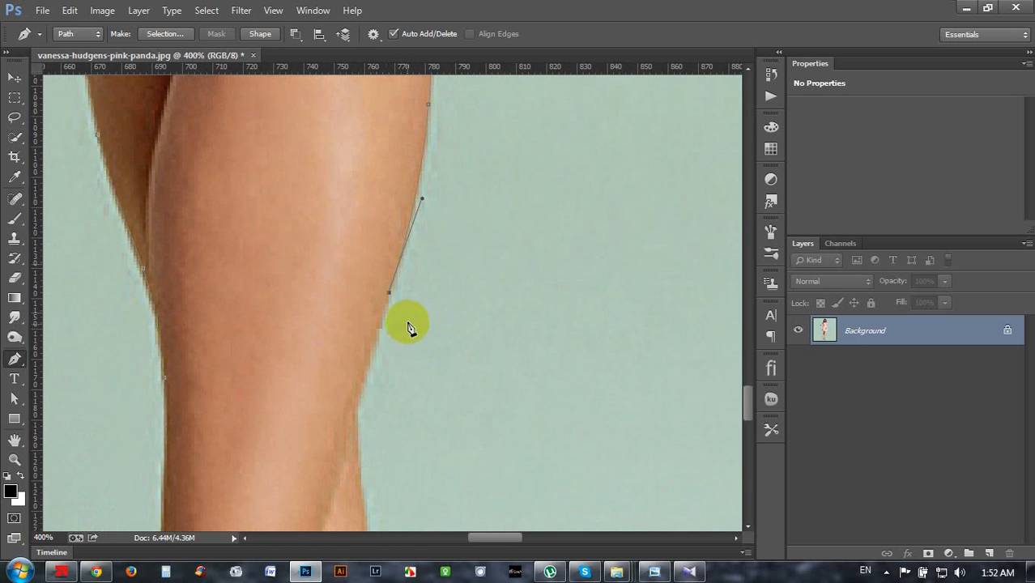
click(359, 356)
Step: Curve the path down the rear lower leg and around the bump of the ankle
scroll(361, 366, down, 7)
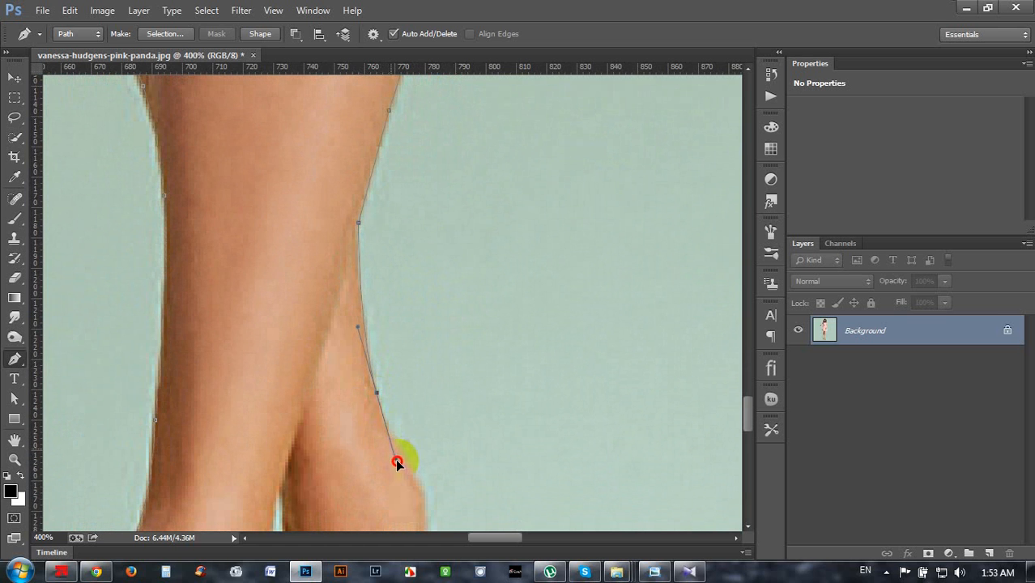
scroll(404, 346, down, 7)
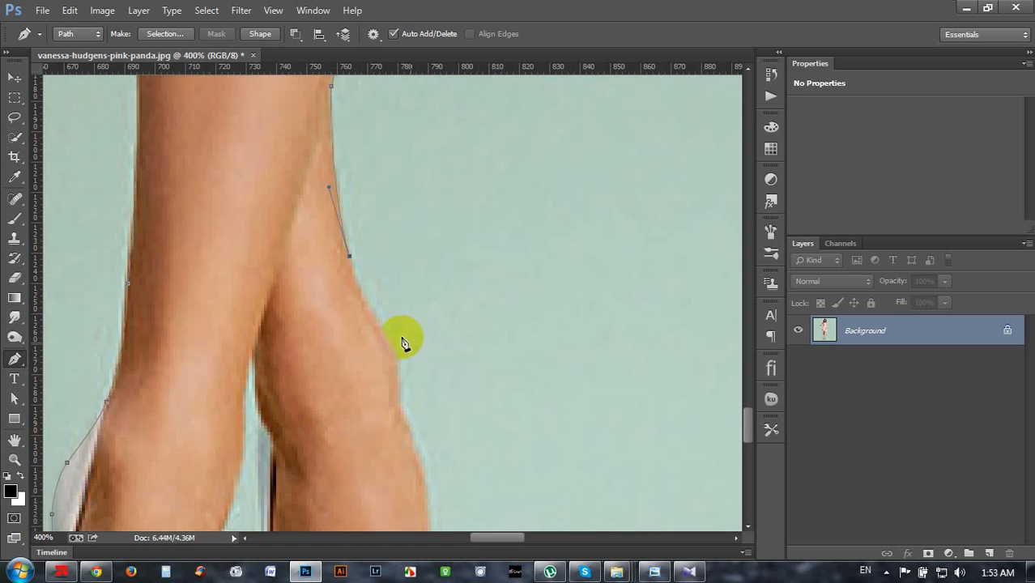
mouse_move(394, 350)
mouse_down()
mouse_move(429, 397)
mouse_move(402, 417)
mouse_up()
click(395, 354)
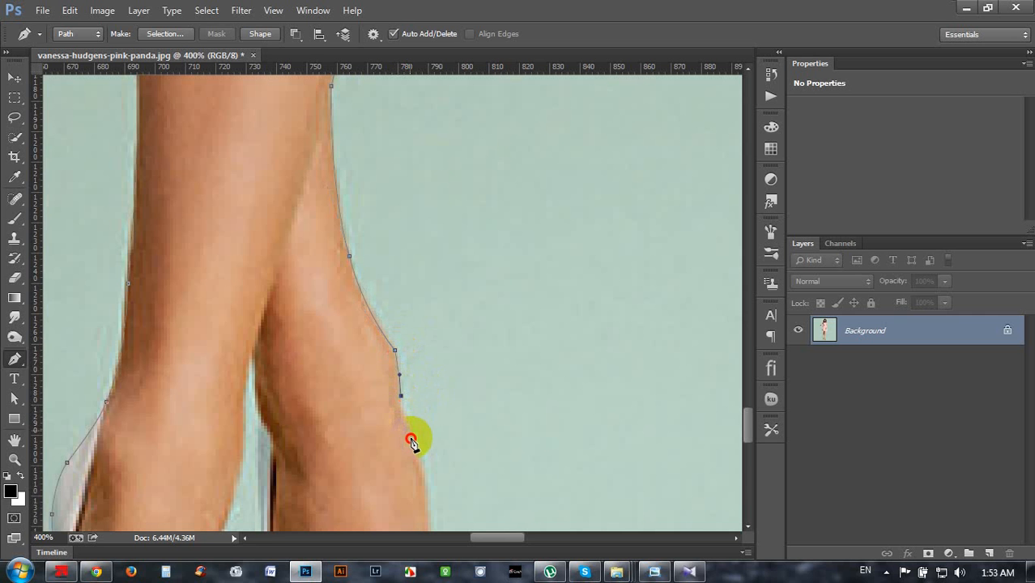
click(410, 435)
Step: Follow the outer edge of the rear foot from the ankle to the rim of the white shoe
scroll(432, 430, down, 3)
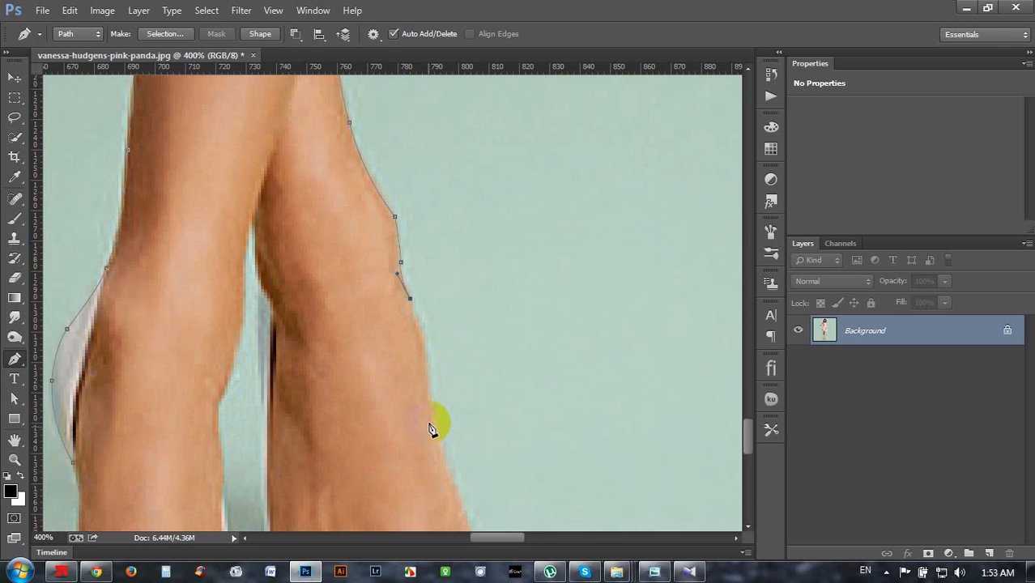
click(427, 418)
scroll(442, 358, down, 3)
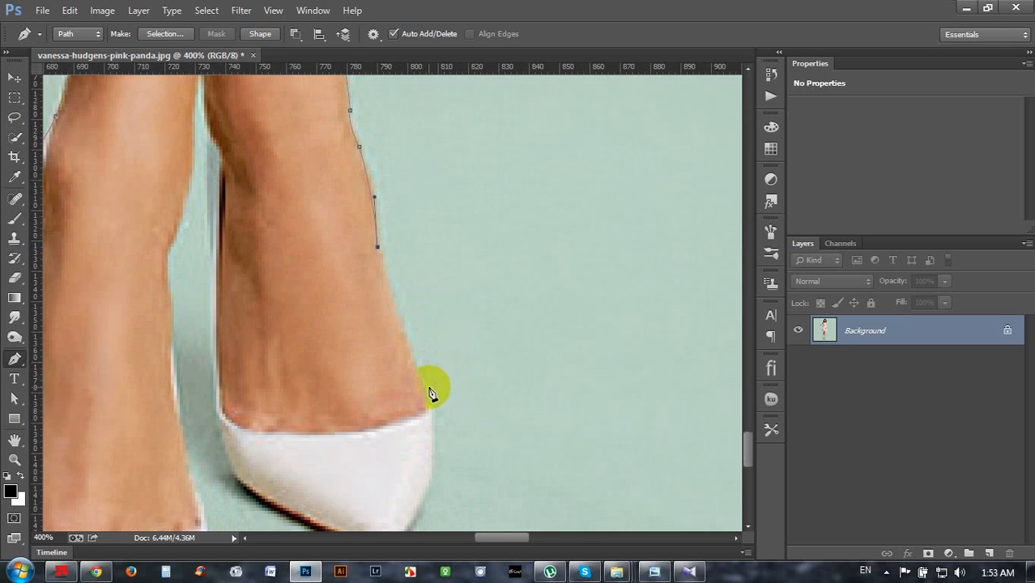
click(429, 413)
click(440, 433)
key(ctrl+z)
alt+click(424, 390)
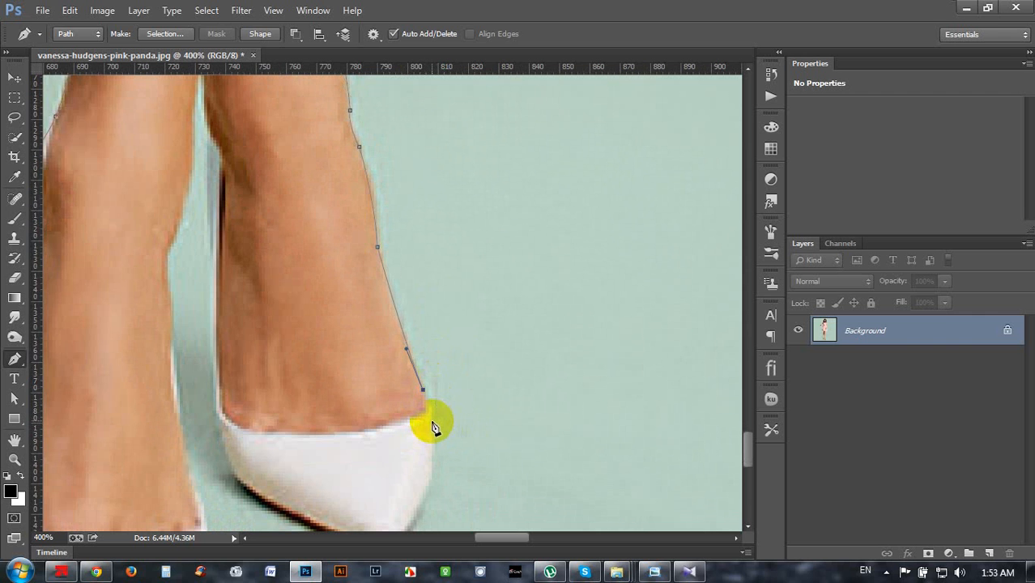
click(432, 422)
Step: Round the path around the rear shoe's pointed toe and back along its dark sole edge
scroll(421, 454, down, 3)
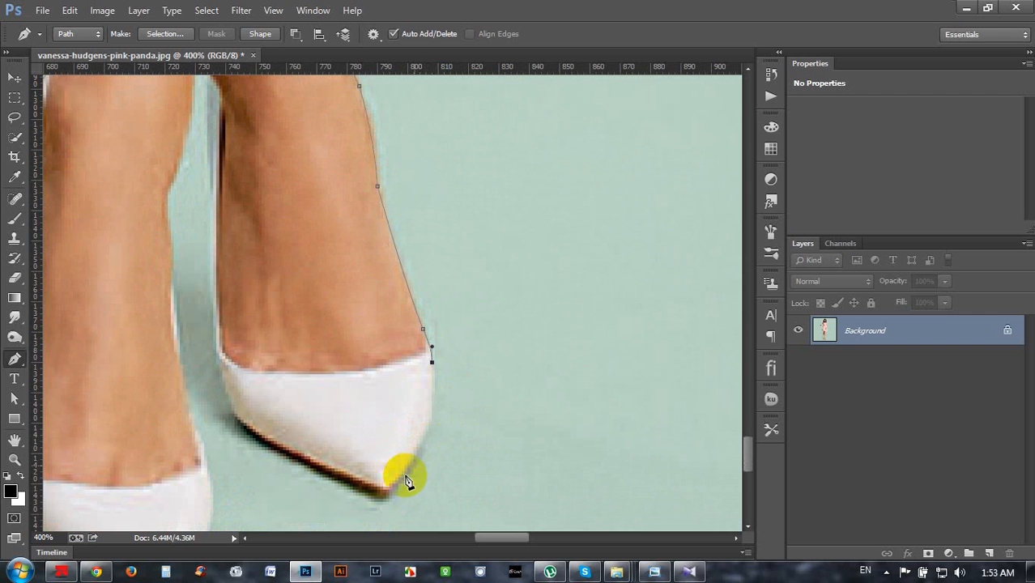
drag(408, 473, 378, 511)
alt+click(407, 471)
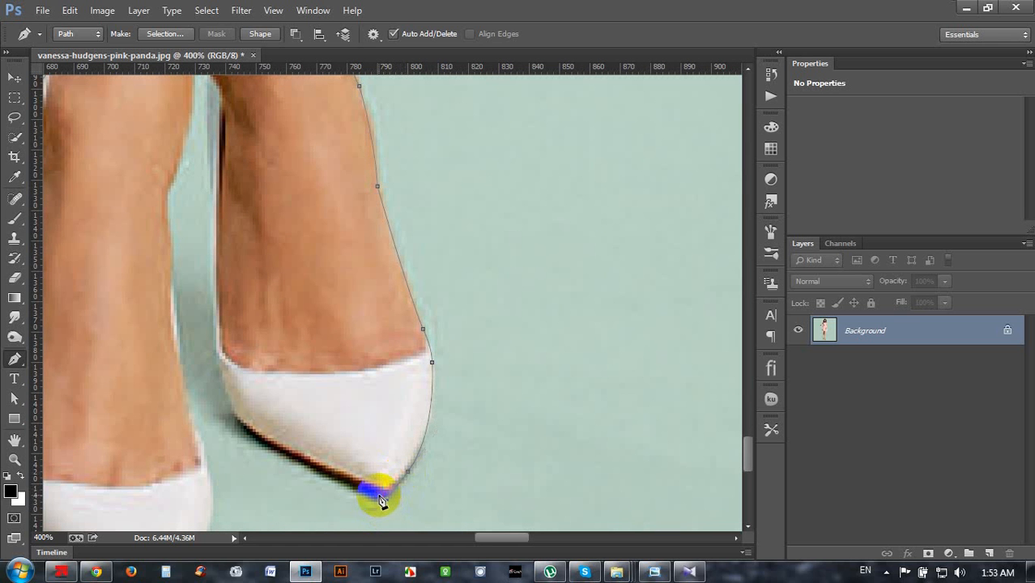
click(380, 496)
drag(228, 403, 217, 391)
alt+click(241, 423)
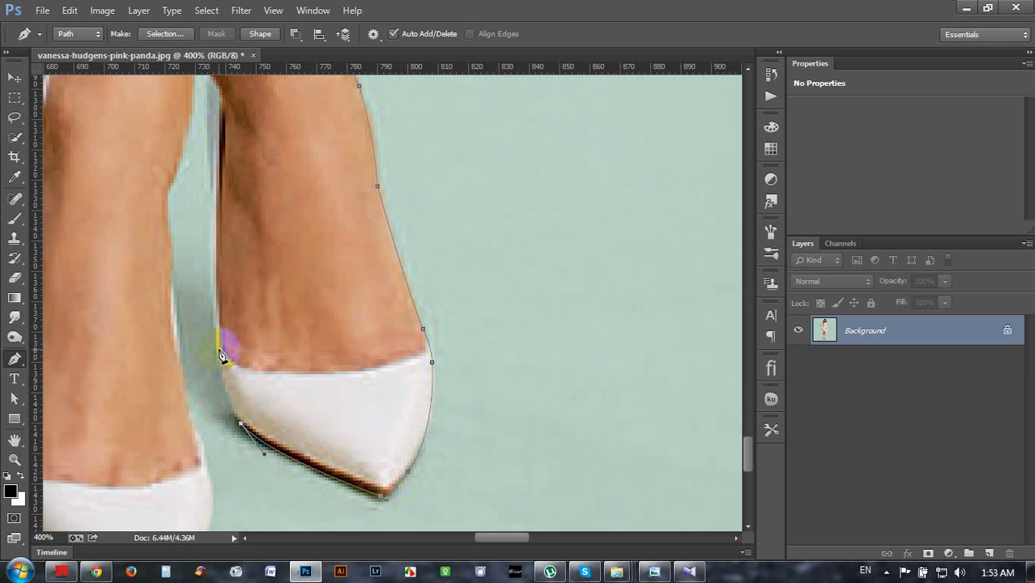
Step: Trace the inner edge of the rear shoe and heel up to the top of the gap between the ankles
drag(220, 351, 217, 309)
scroll(217, 247, up, 3)
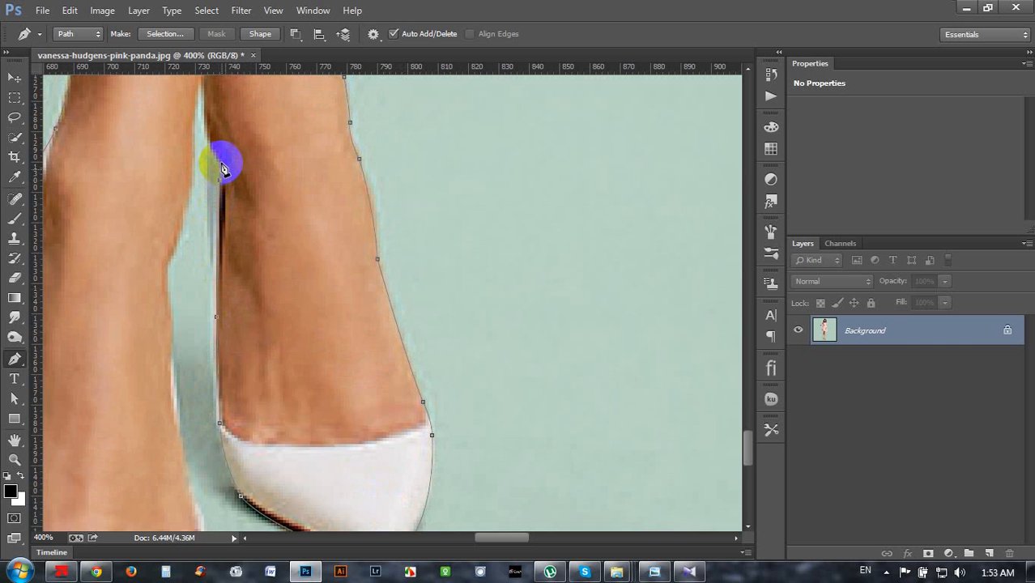
scroll(224, 165, up, 2)
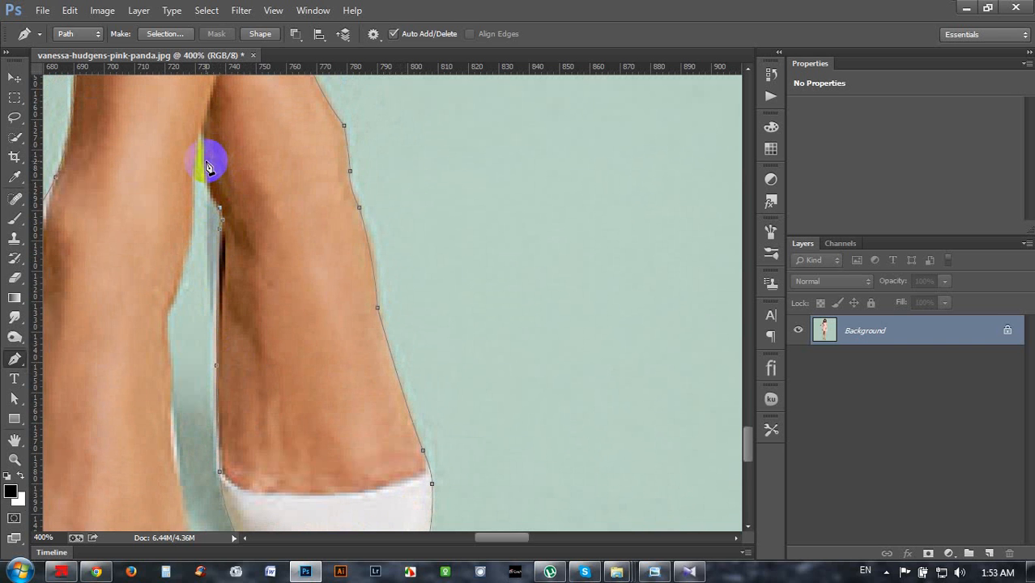
drag(207, 162, 203, 128)
alt+click(208, 162)
Step: Bring the path down the inner edge of the front ankle and along the foot facing the gap
drag(193, 206, 194, 253)
alt+click(193, 206)
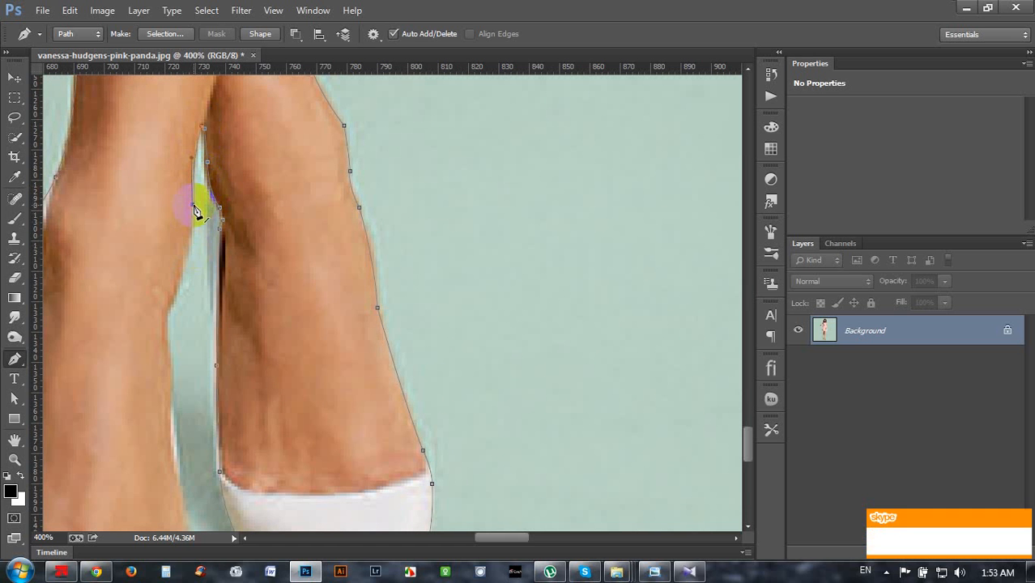
alt+click(169, 308)
click(168, 338)
drag(190, 349, 196, 259)
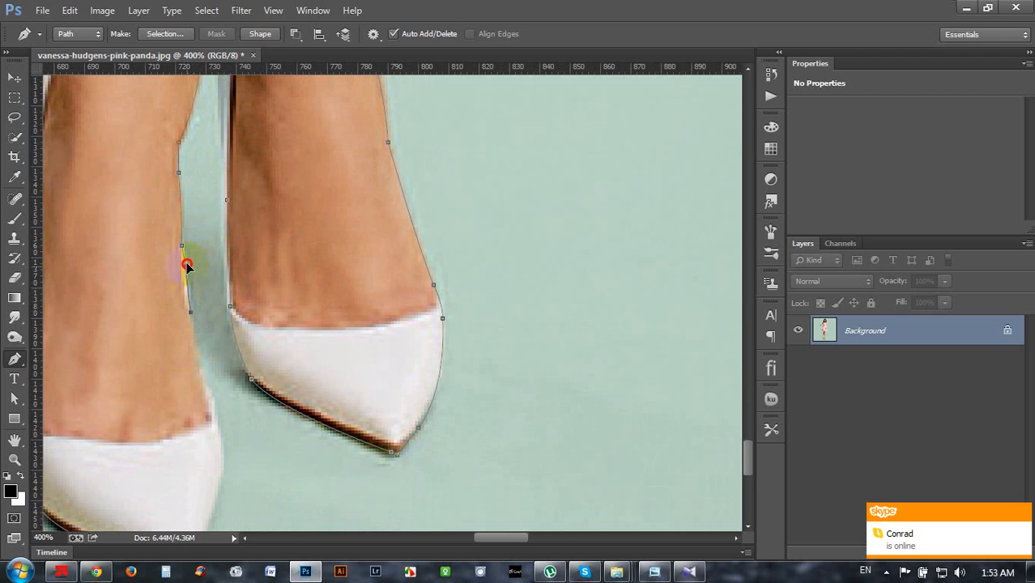
Step: Follow the front foot and white shoe edge around to the pointed toe, finishing the outline at the path's start
scroll(194, 296, down, 3)
drag(209, 330, 209, 410)
scroll(219, 344, down, 3)
alt+click(218, 373)
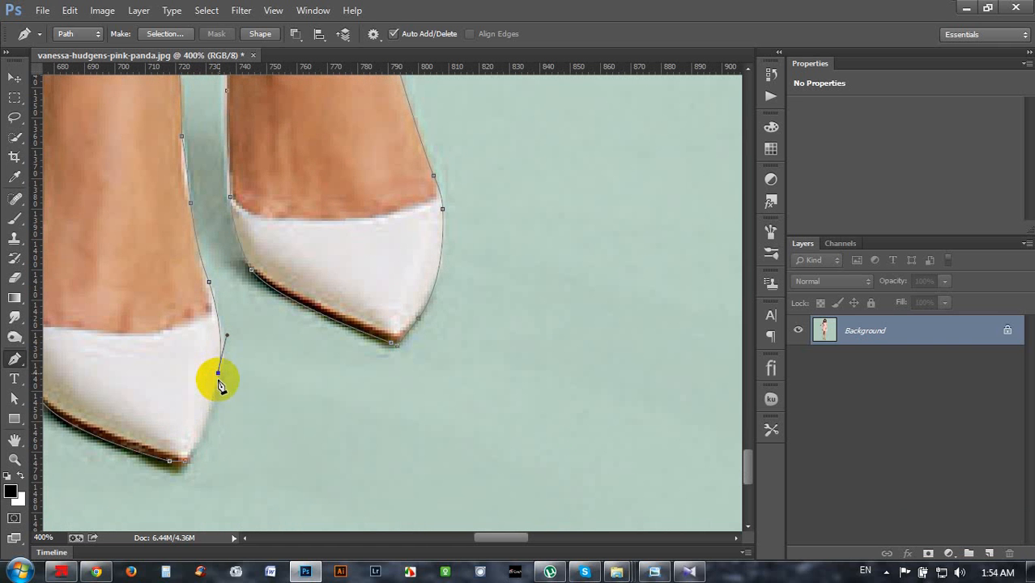
drag(177, 471, 166, 479)
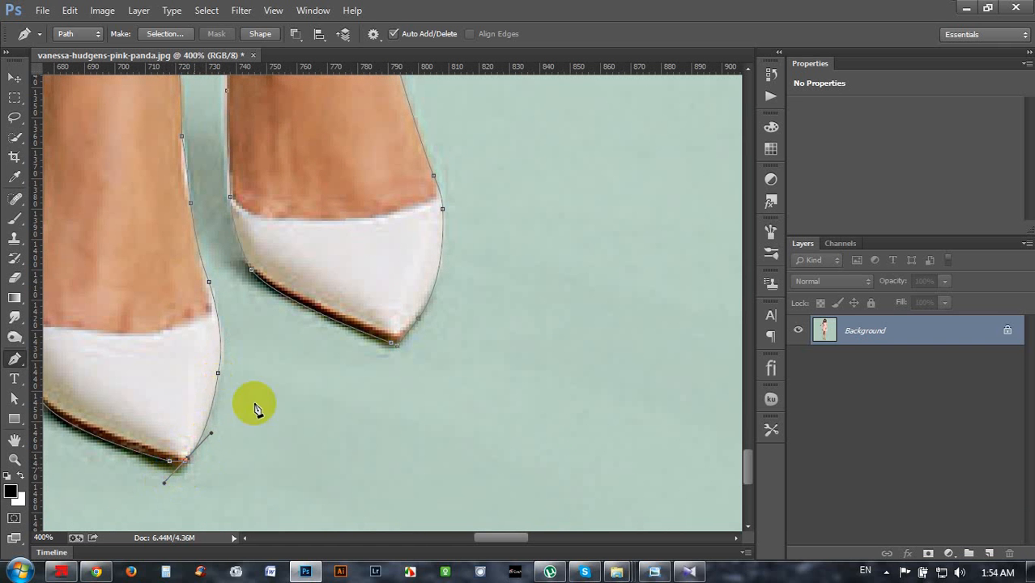
Step: Convert the finished path into a new anti-aliased selection with a feather radius of 0 pixels
scroll(276, 383, up, 3)
scroll(275, 383, down, 6)
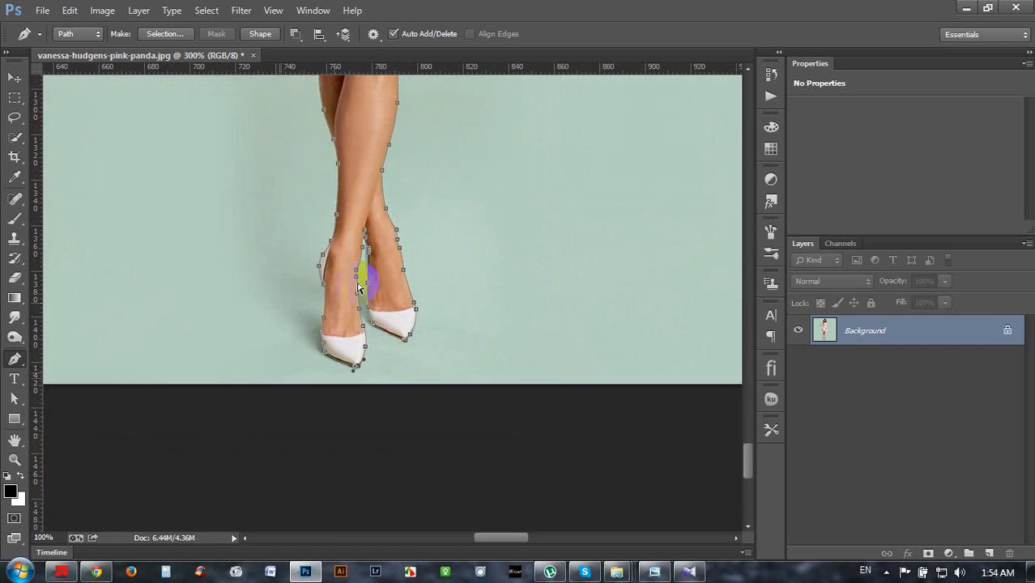
scroll(411, 218, up, 4)
key(ctrl+minus)
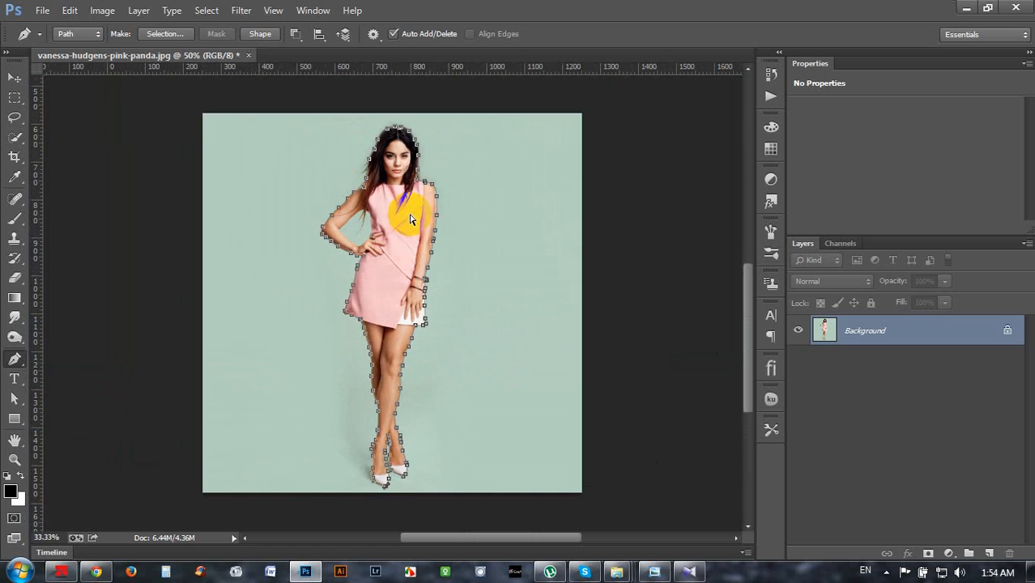
key(ctrl+minus)
key(ctrl+plus)
key(ctrl+plus)
key(ctrl+minus)
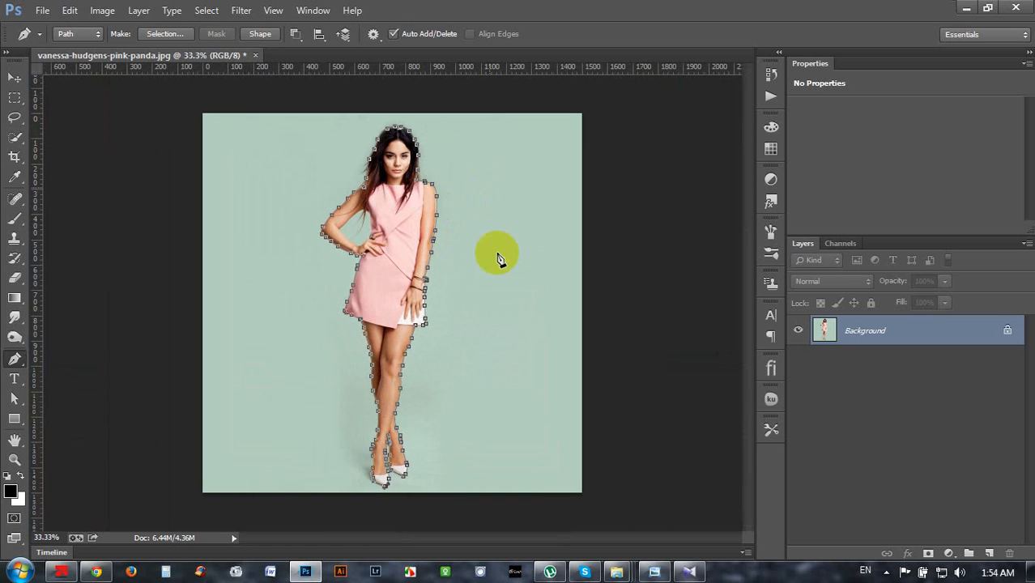
right_click(468, 191)
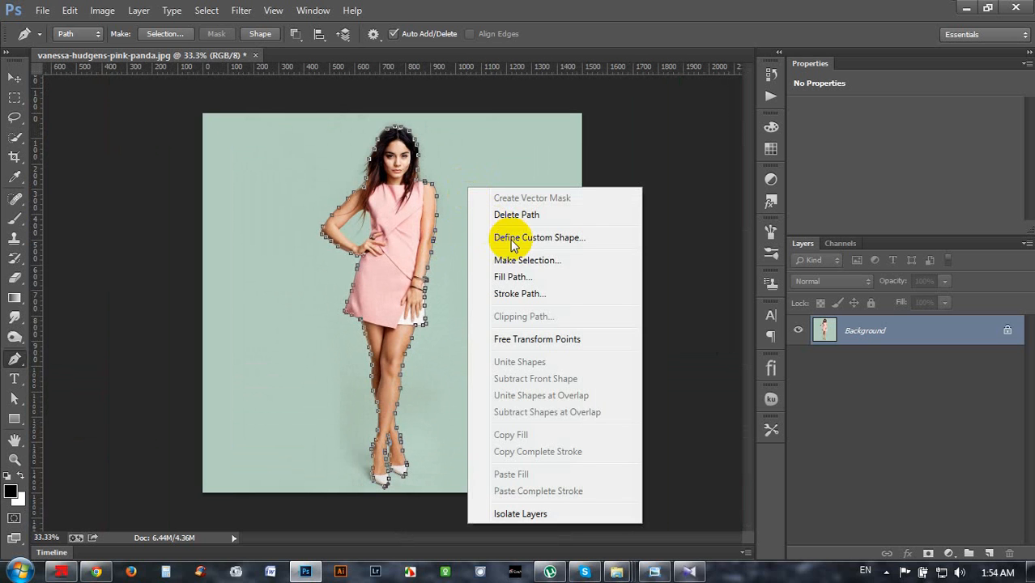
click(528, 260)
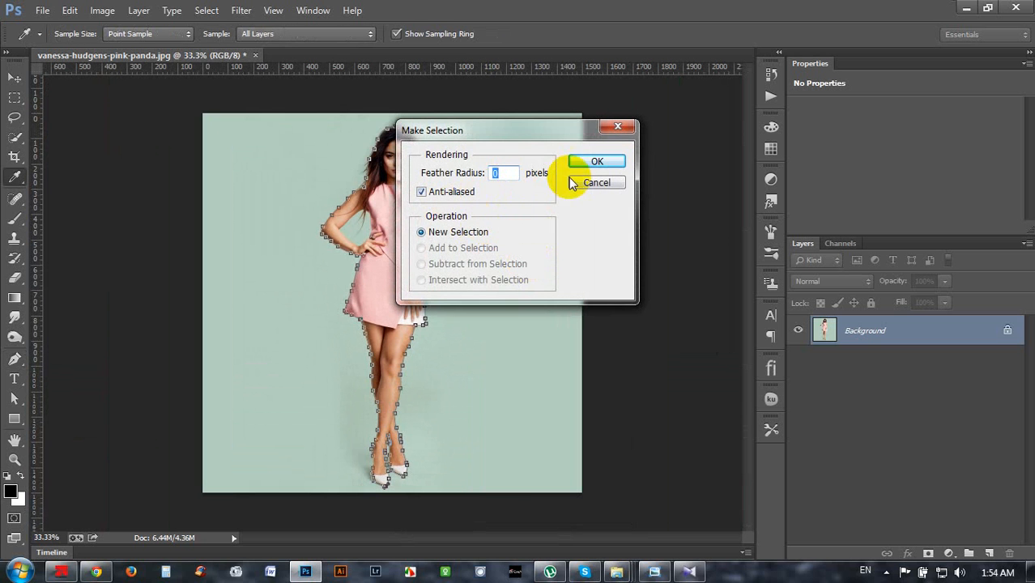
click(601, 162)
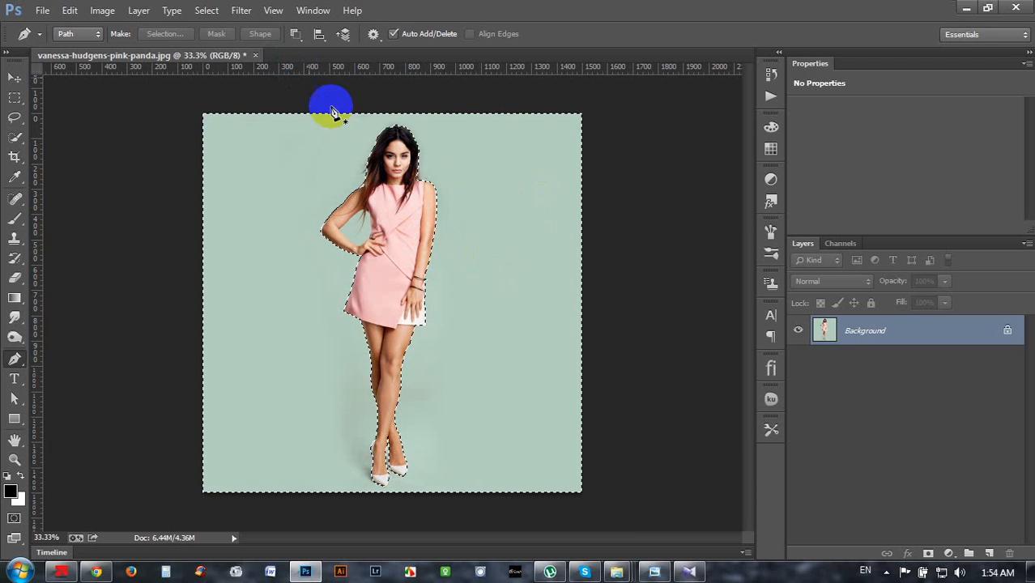
Step: Invert the selection to cover only the woman and invert it back to the background
click(207, 15)
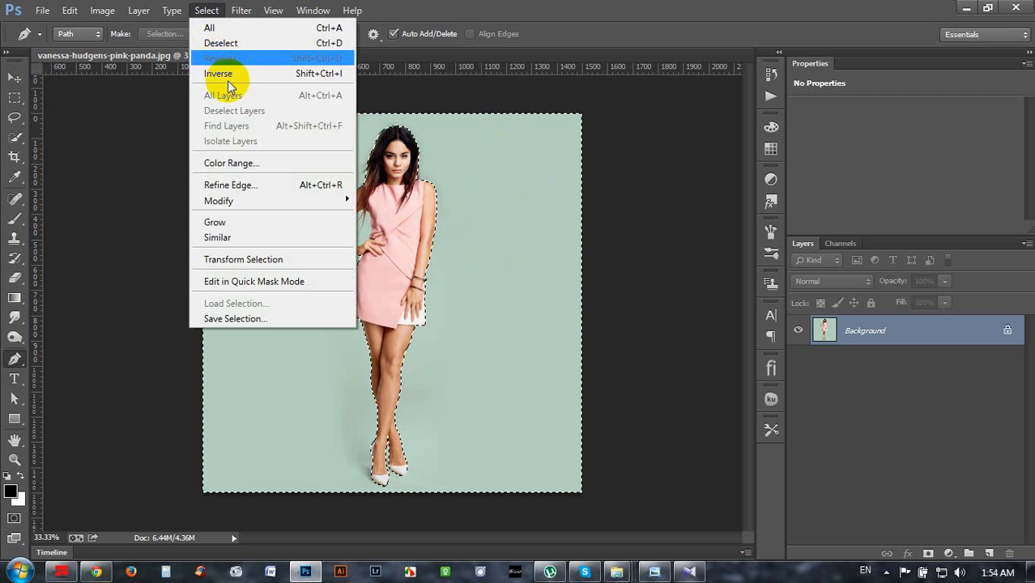
click(225, 75)
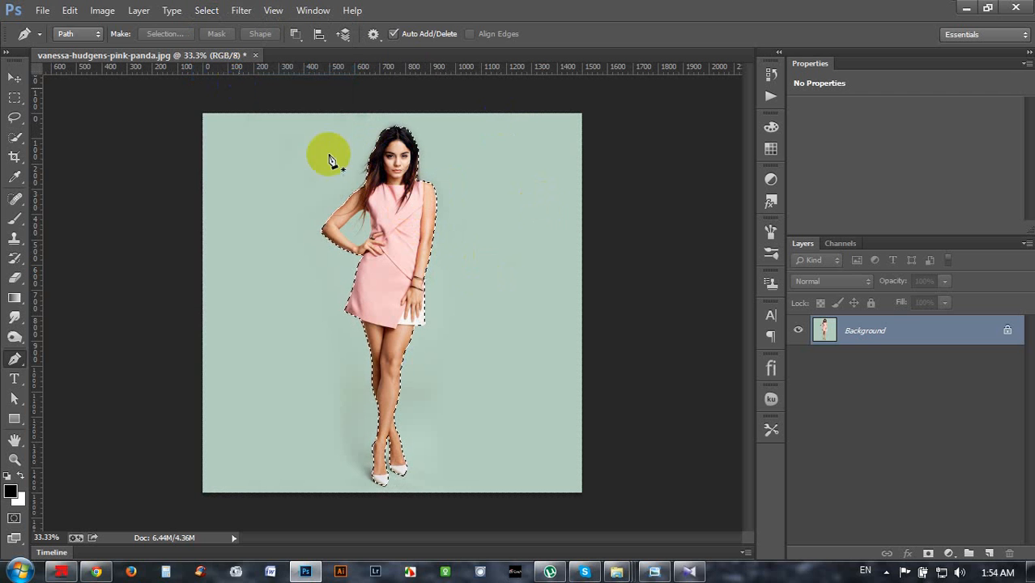
click(392, 150)
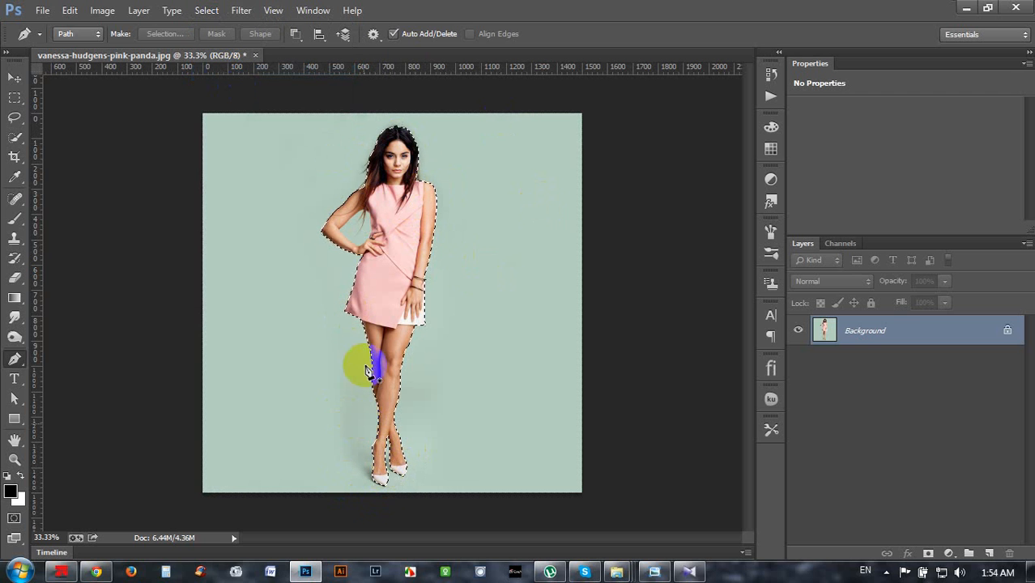
key(ctrl+shift+i)
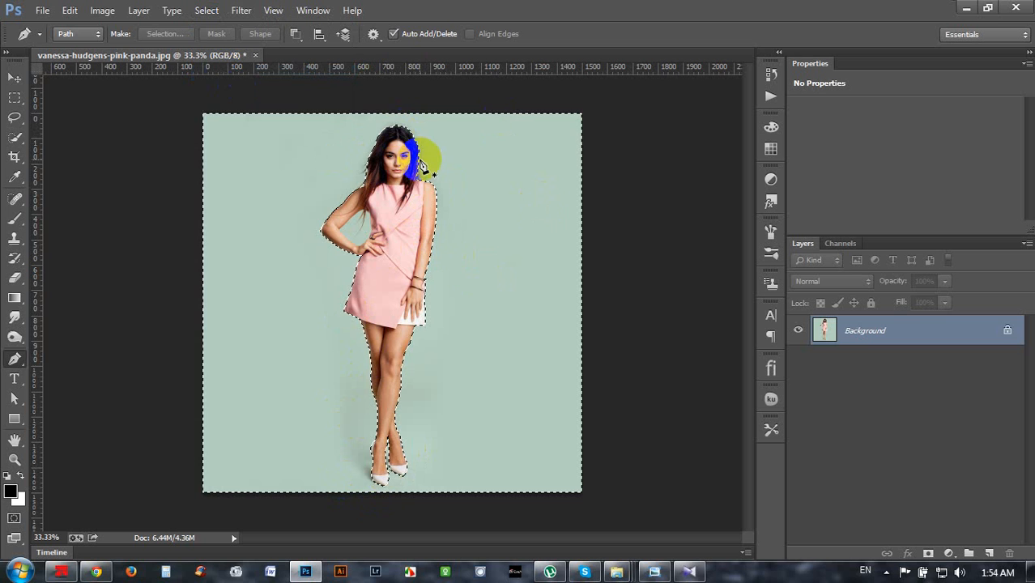
Step: Invert the selection so that it covers only the woman
key(ctrl+shift+i)
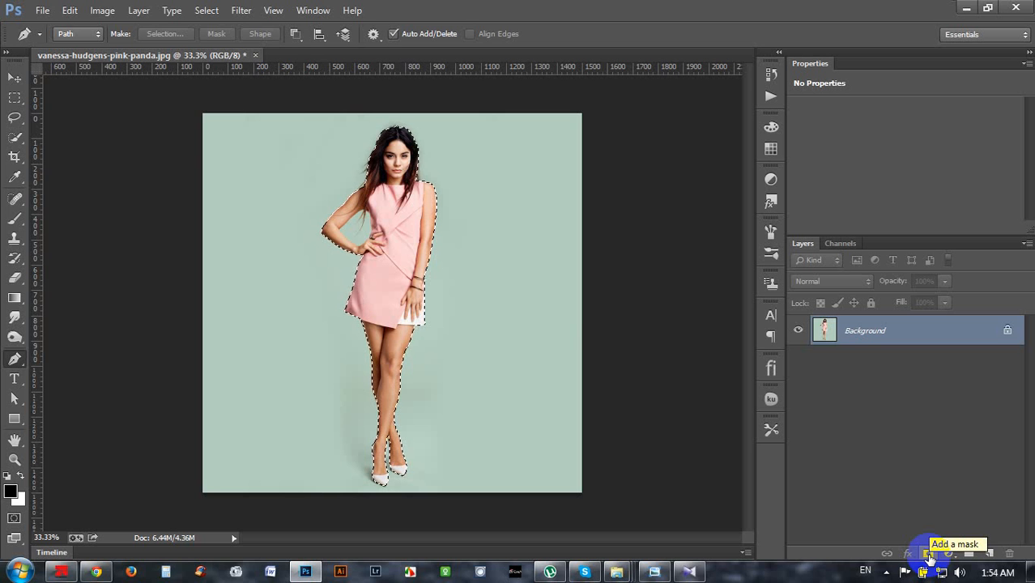
key(ctrl+plus)
scroll(342, 245, up, 5)
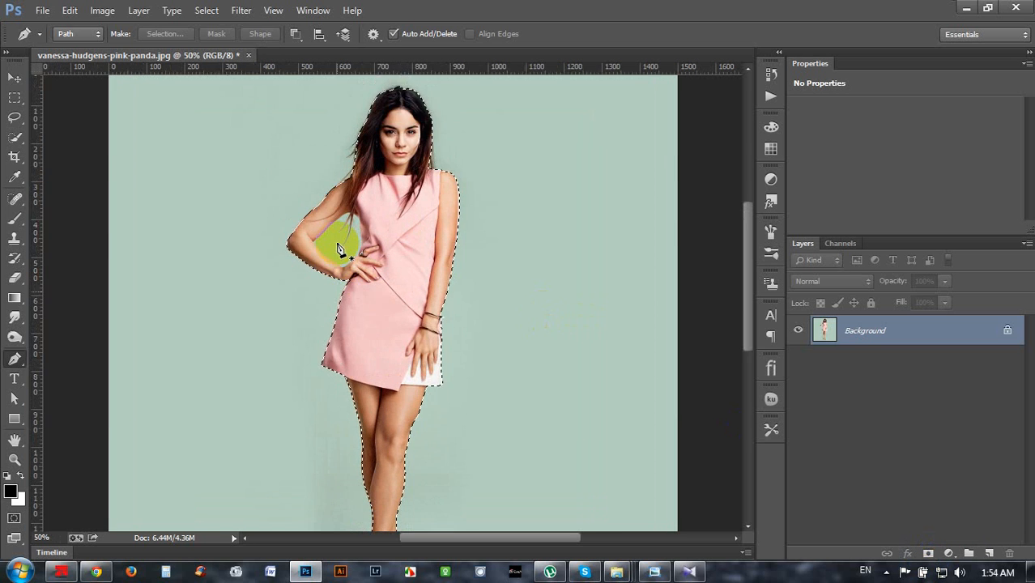
key(ctrl+plus)
key(ctrl+plus)
scroll(351, 268, down, 2)
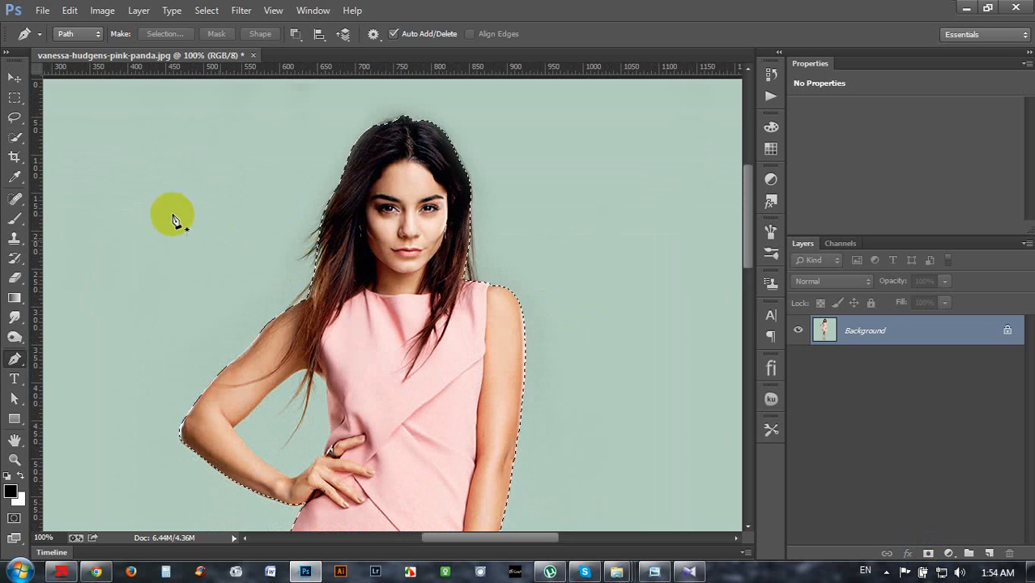
Step: Open Refine Edge for the woman's selection using the Rectangular Marquee tool, keeping the figure in view
click(16, 98)
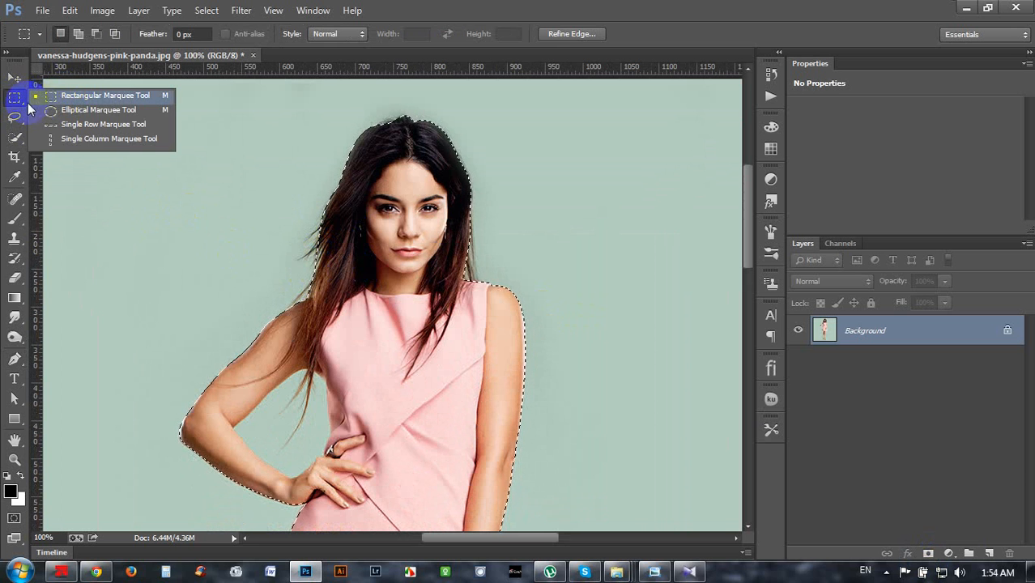
click(18, 100)
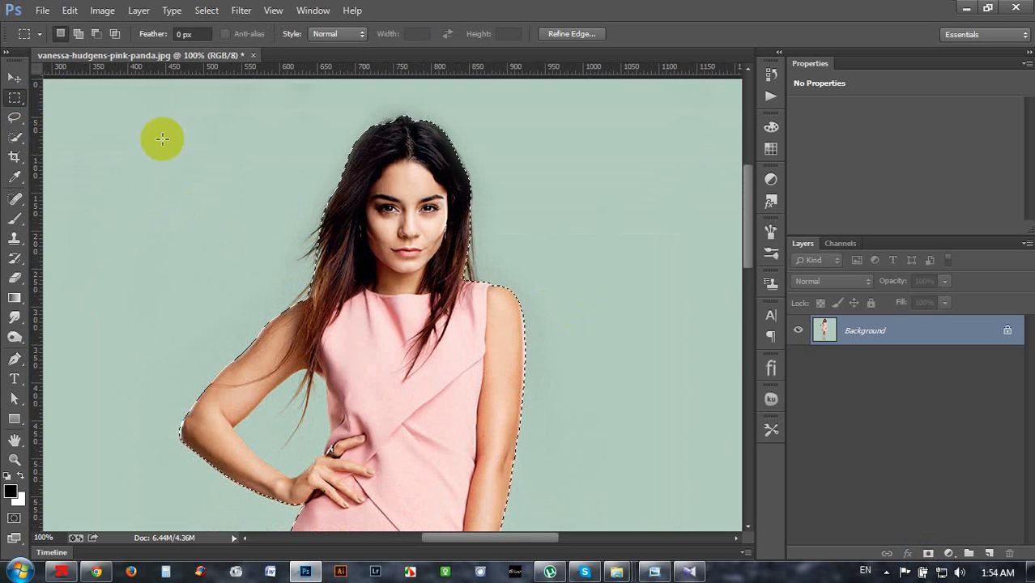
click(2, 101)
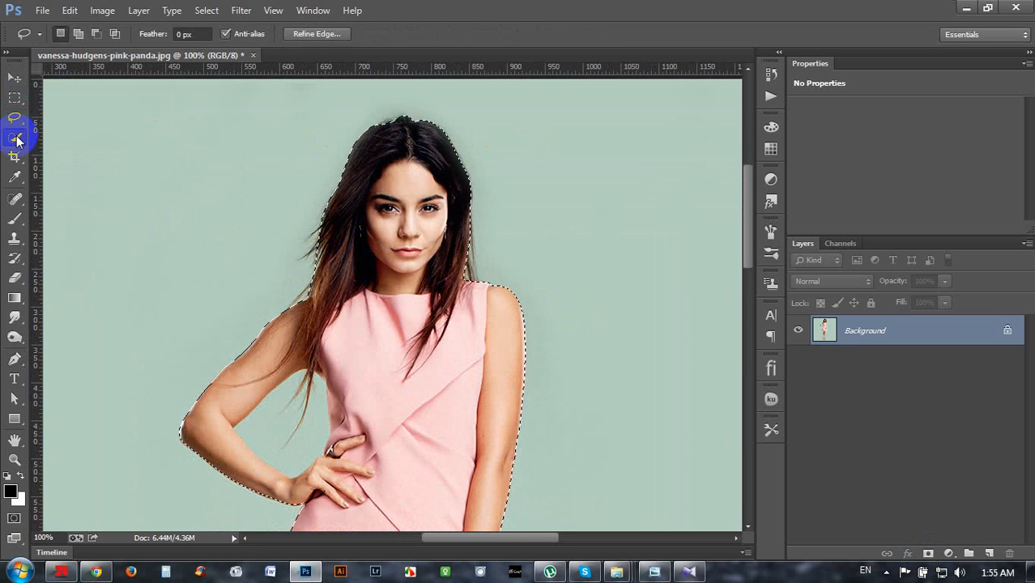
click(14, 138)
click(17, 100)
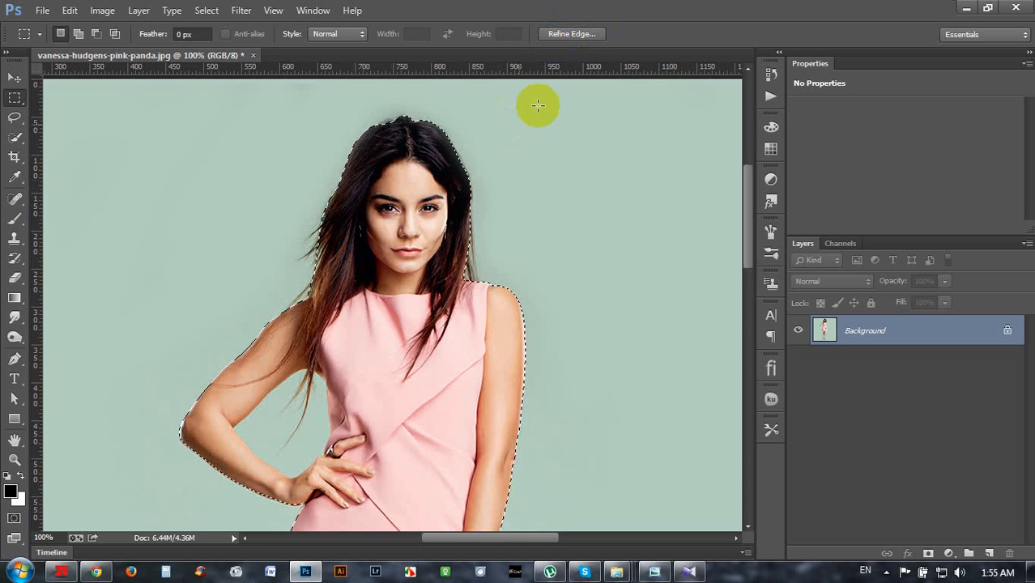
click(576, 37)
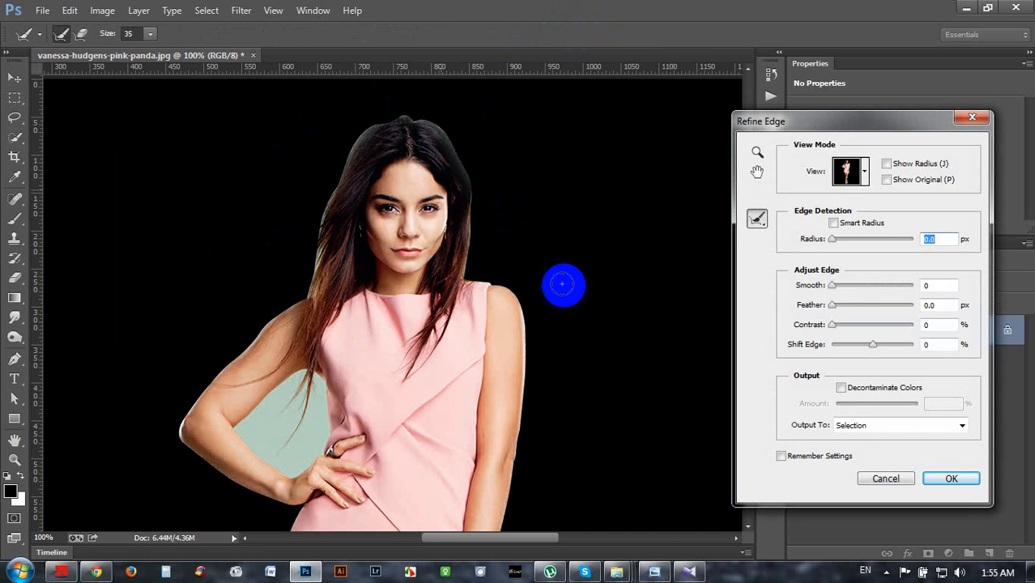
drag(780, 114, 612, 79)
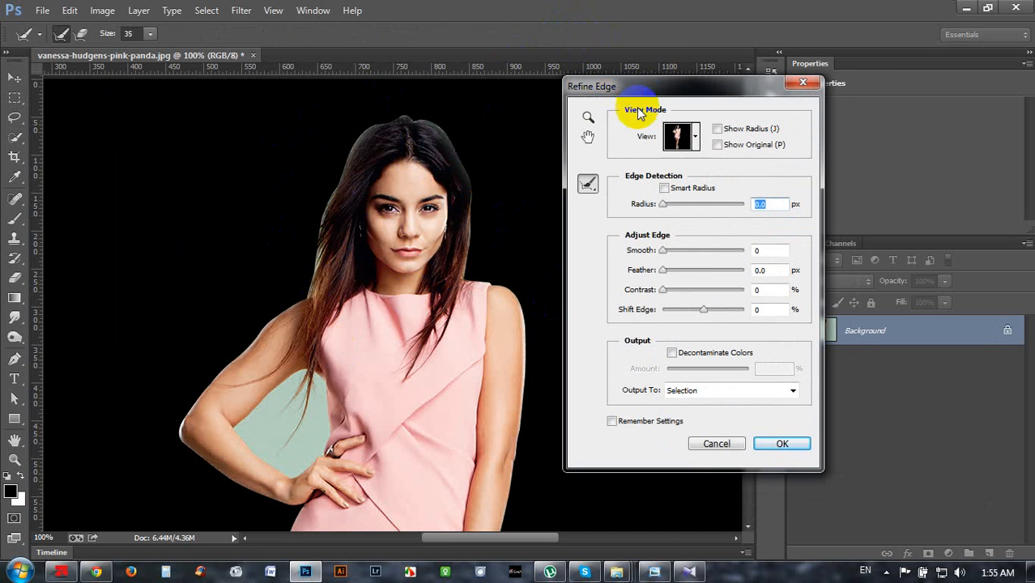
Step: Brush the Refine Radius tool at size 35 along the outer edges of the hair, around the head and down to both shoulders
click(694, 138)
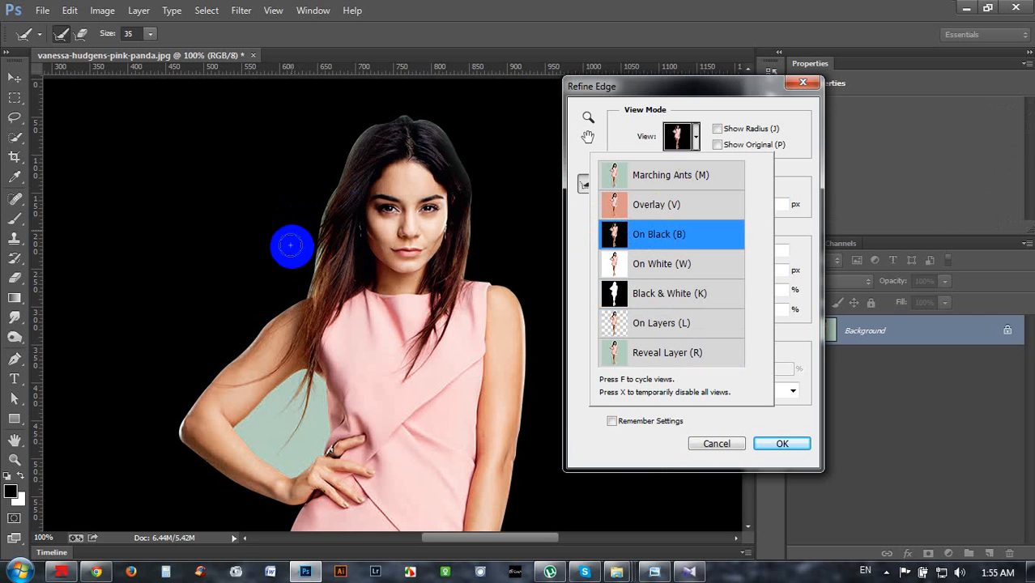
click(299, 287)
mouse_move(300, 288)
mouse_down()
mouse_move(316, 261)
mouse_move(303, 260)
mouse_move(310, 228)
mouse_move(350, 132)
mouse_move(405, 106)
mouse_move(446, 126)
mouse_move(464, 151)
mouse_move(476, 178)
mouse_move(471, 272)
mouse_up()
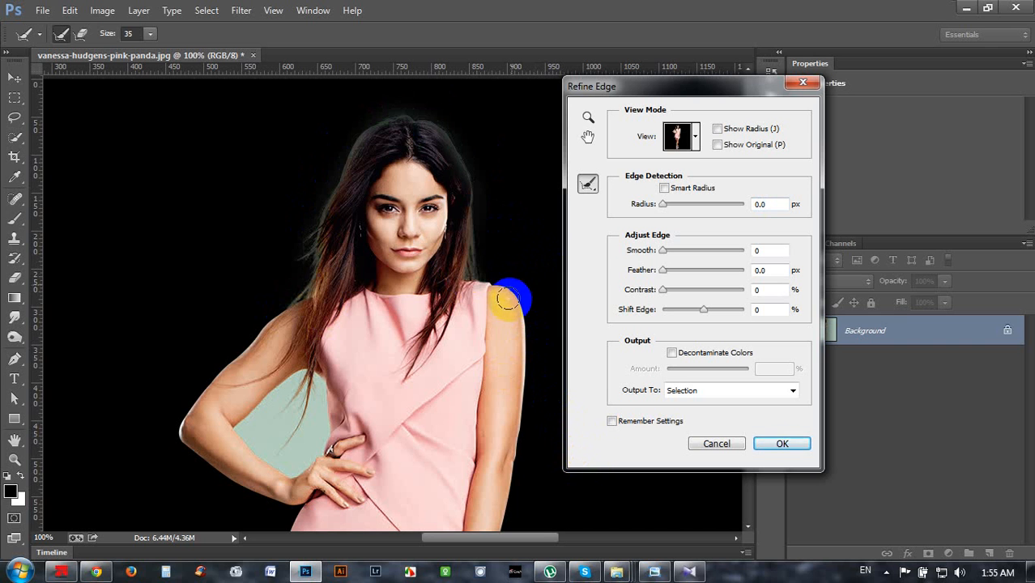
mouse_move(442, 162)
mouse_down()
mouse_move(400, 139)
mouse_move(356, 141)
mouse_move(324, 178)
mouse_move(323, 234)
mouse_up()
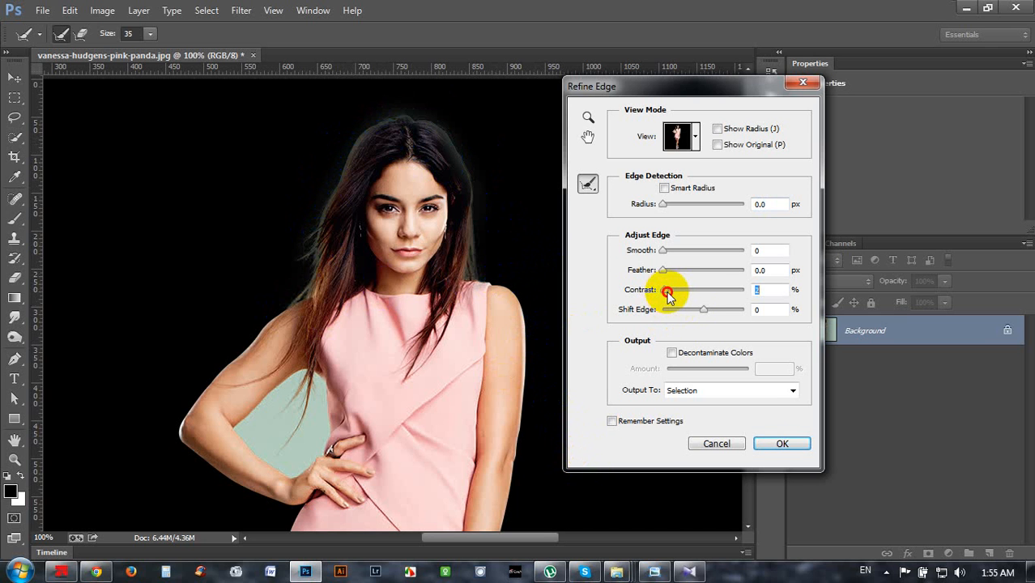
Step: Set the edge contrast to 23%, enable Smart Radius and apply the refinement with output to a selection
drag(673, 290, 677, 289)
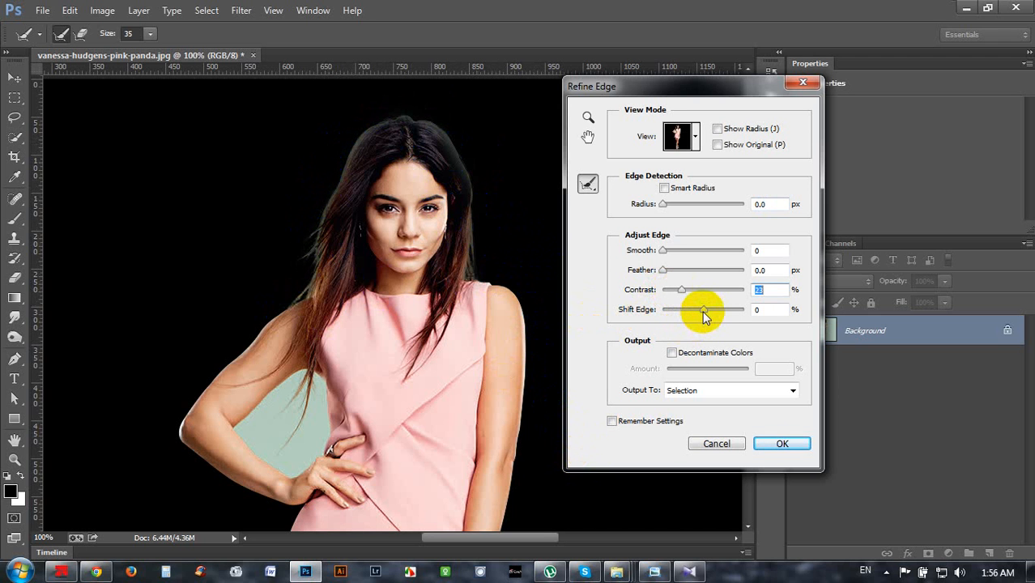
drag(704, 312, 705, 313)
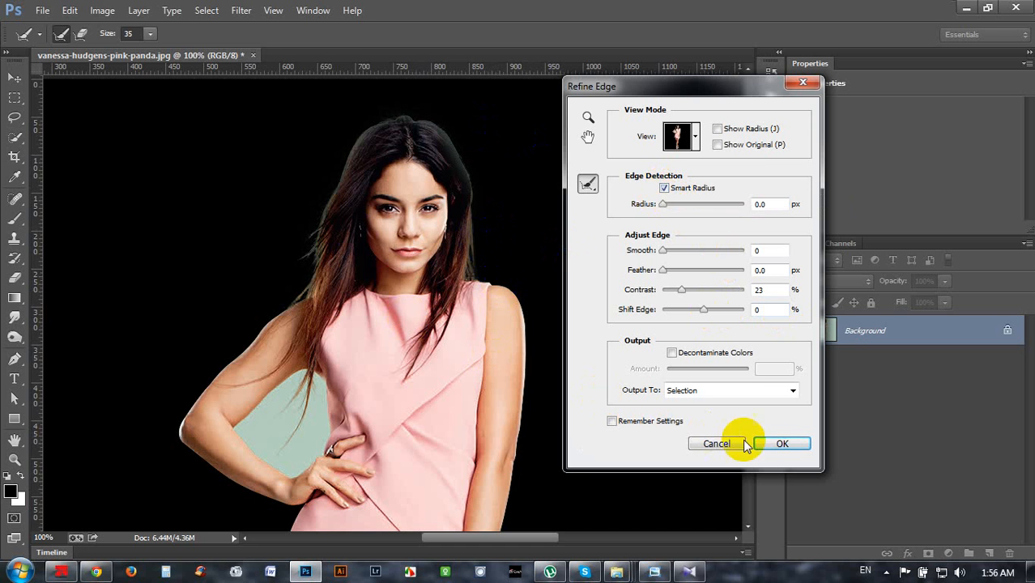
click(779, 443)
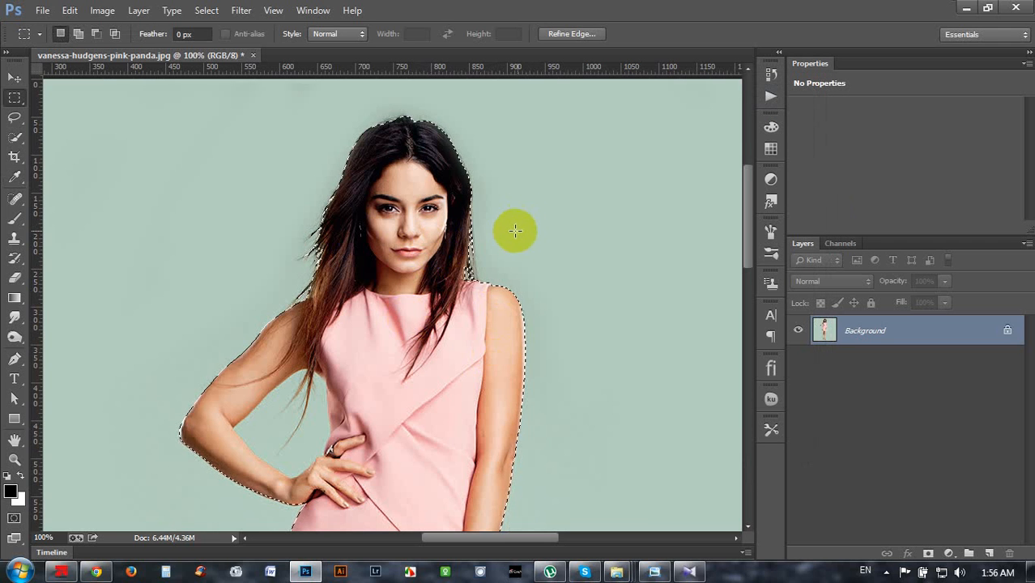
Step: Add a layer mask from the refined selection to hide the background around the woman
scroll(583, 251, down, 1)
key(ctrl+minus)
key(ctrl+minus)
key(ctrl+minus)
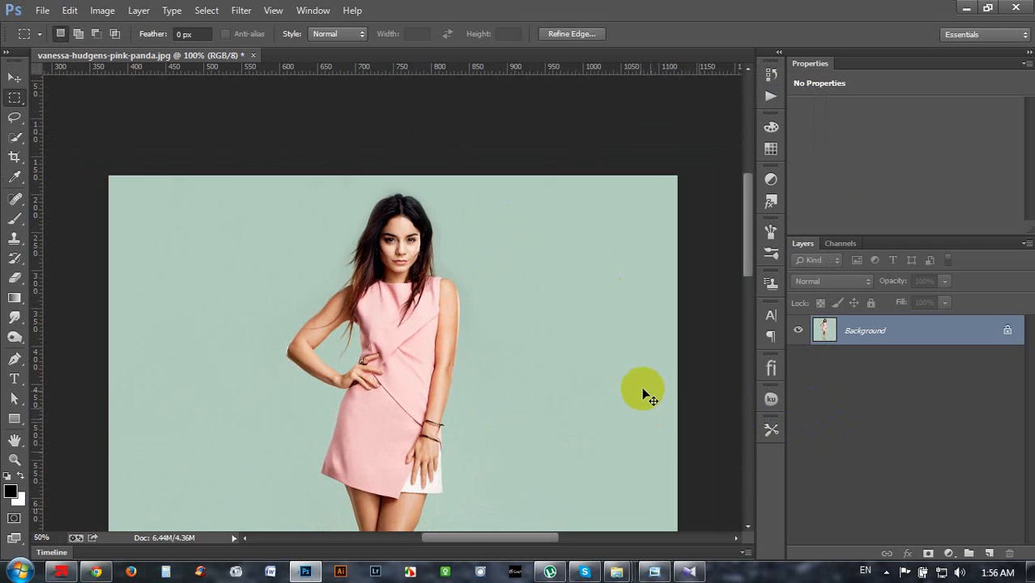
click(928, 555)
scroll(377, 245, up, 1)
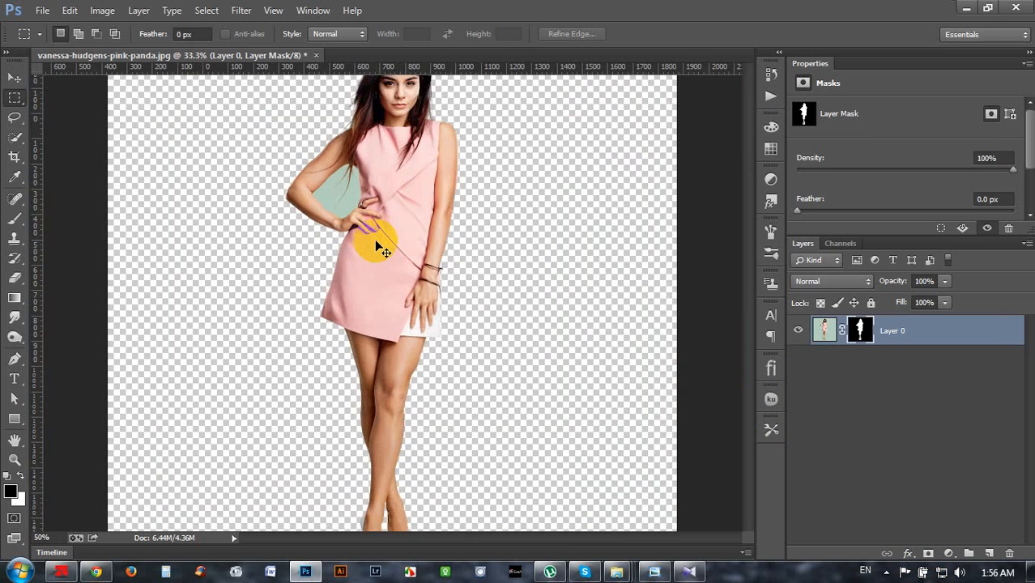
Step: Start a Pen tool path at the inner elbow and trace the underside of the upper arm up to the armpit
scroll(375, 241, down, 4)
scroll(371, 235, up, 4)
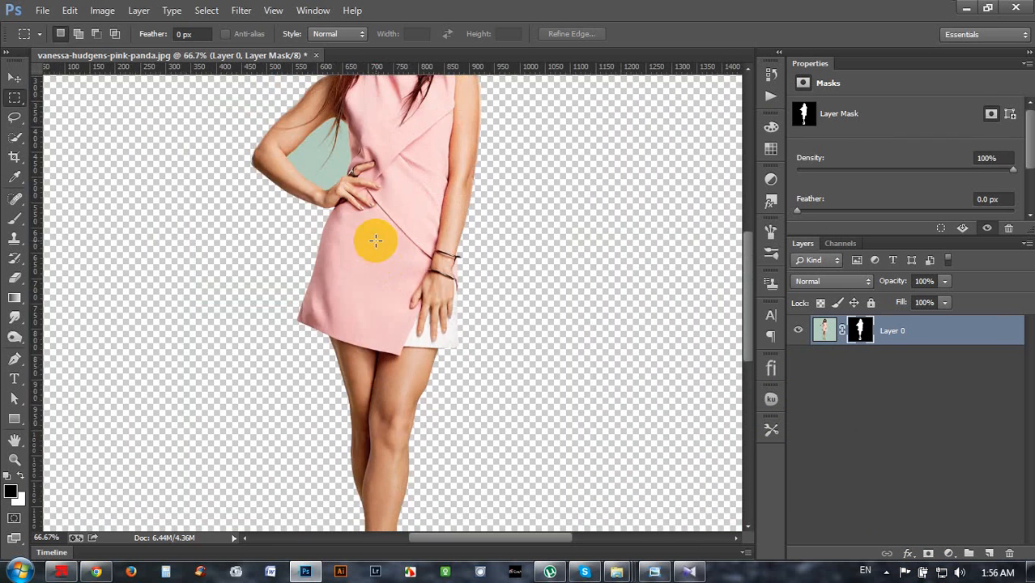
scroll(282, 235, up, 3)
drag(344, 172, 518, 341)
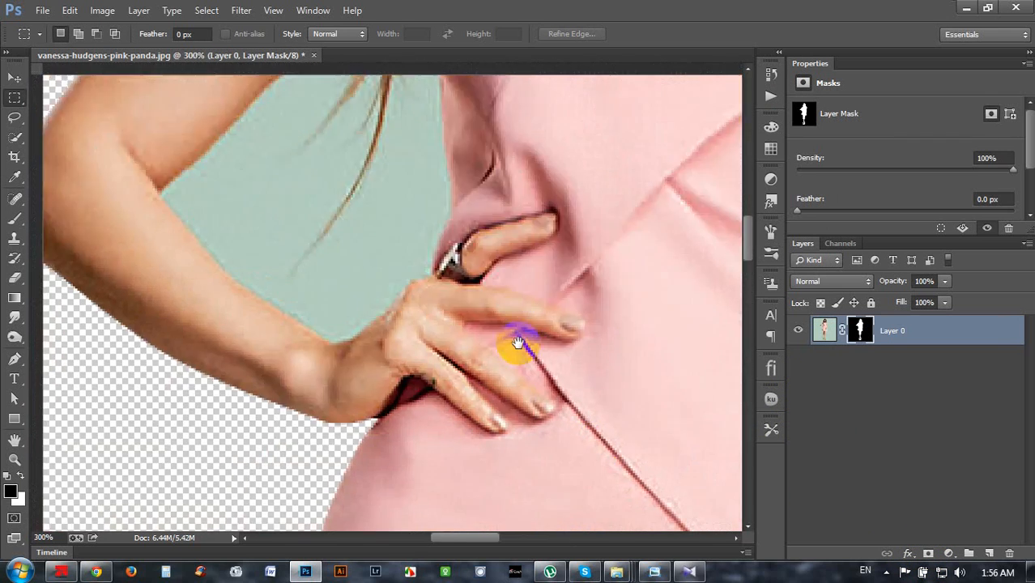
click(14, 359)
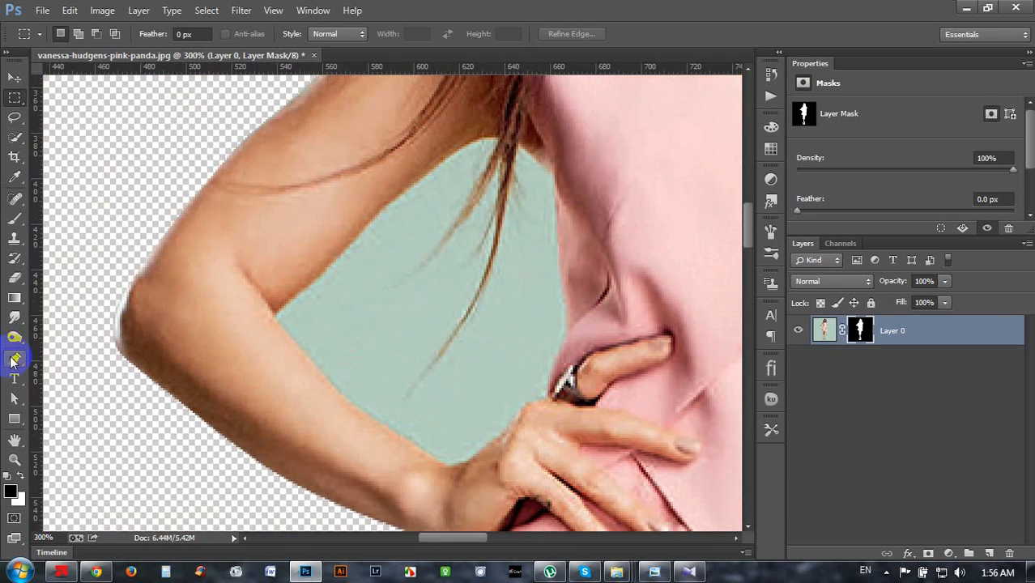
click(273, 316)
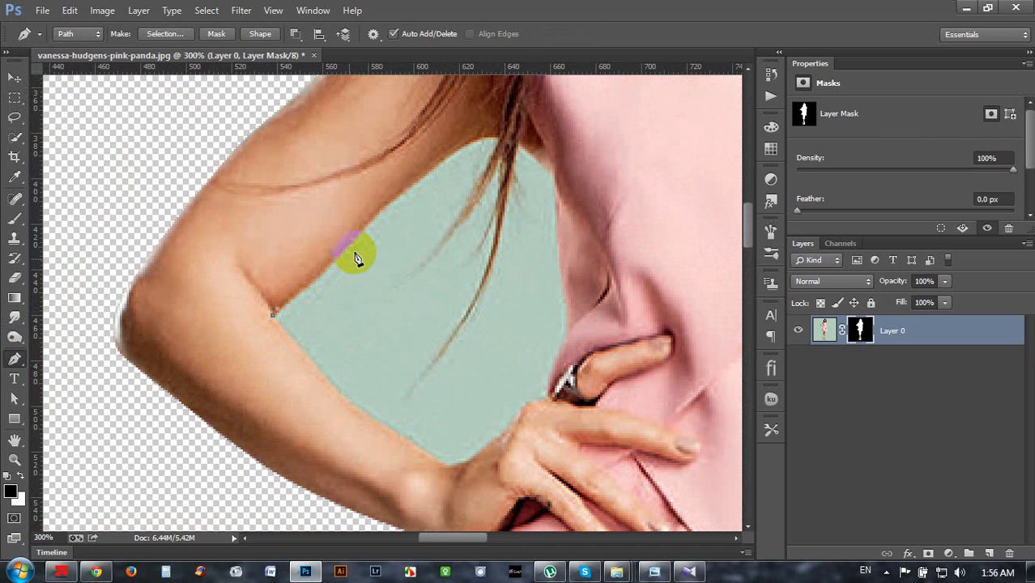
drag(336, 261, 359, 236)
drag(457, 157, 524, 104)
alt+click(456, 153)
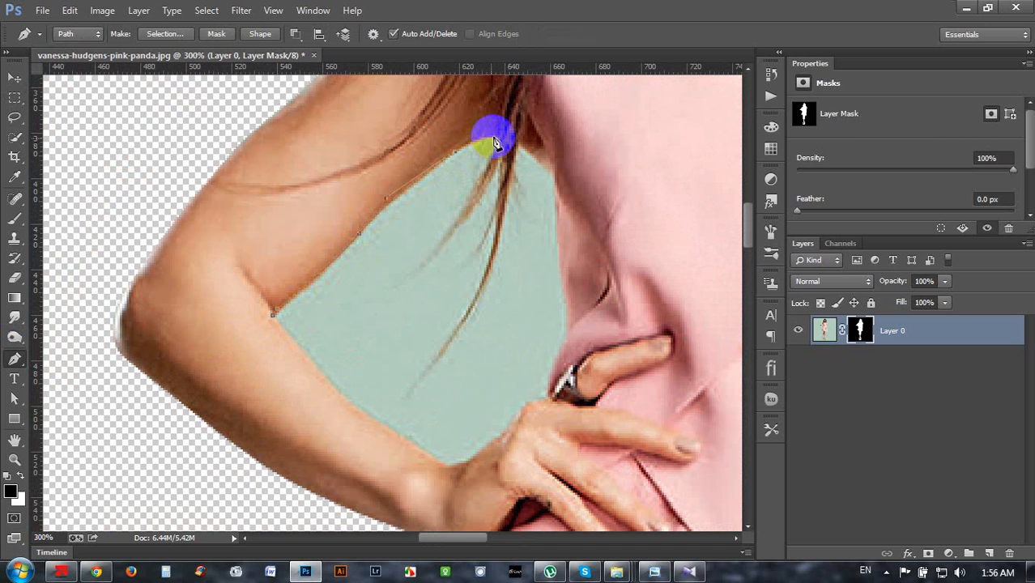
alt+click(498, 136)
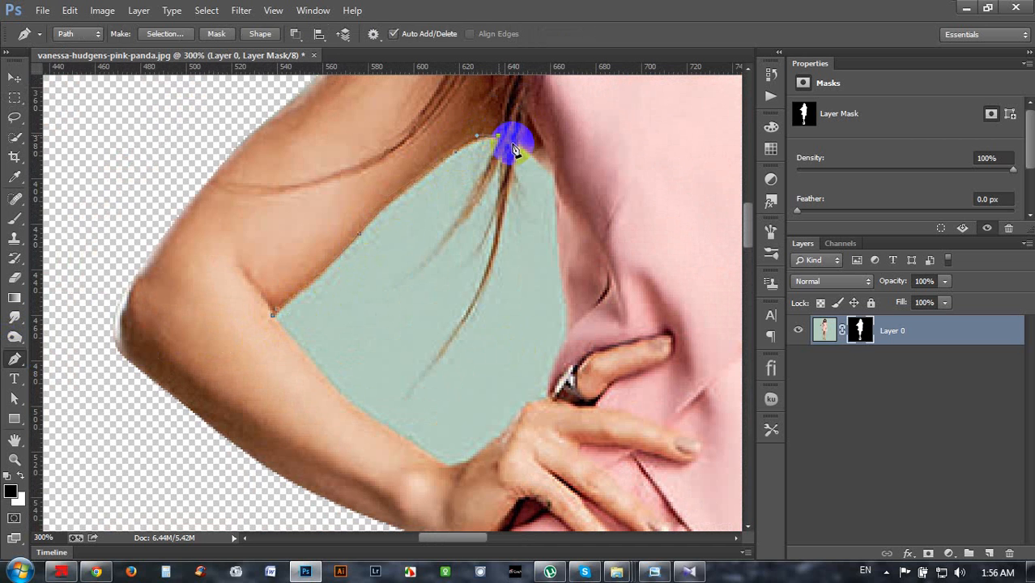
Step: Continue the path from the armpit down the edge of the dress to the ring on the hand at the waist
drag(567, 219, 566, 222)
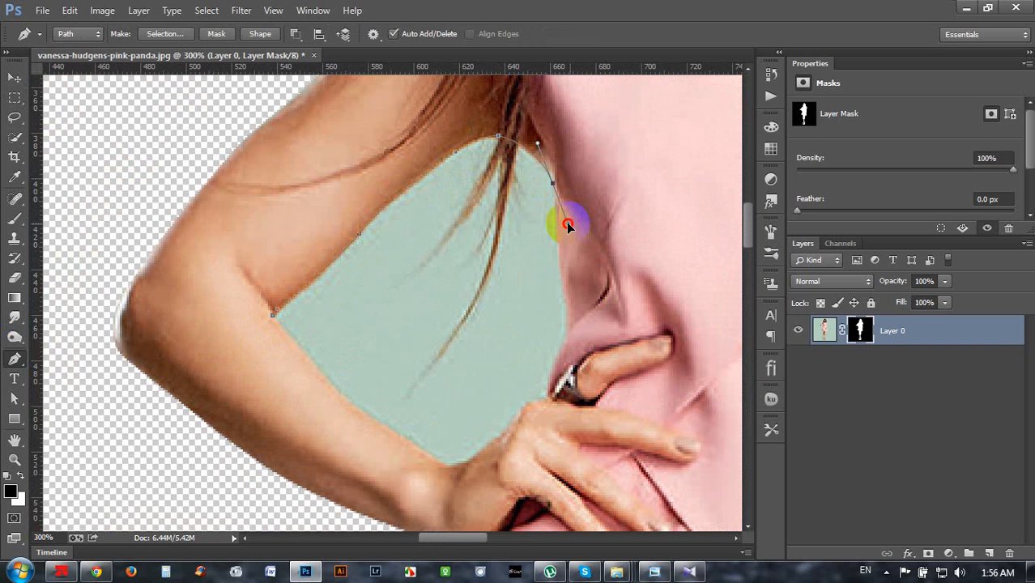
alt+click(552, 183)
click(555, 195)
drag(562, 301, 562, 316)
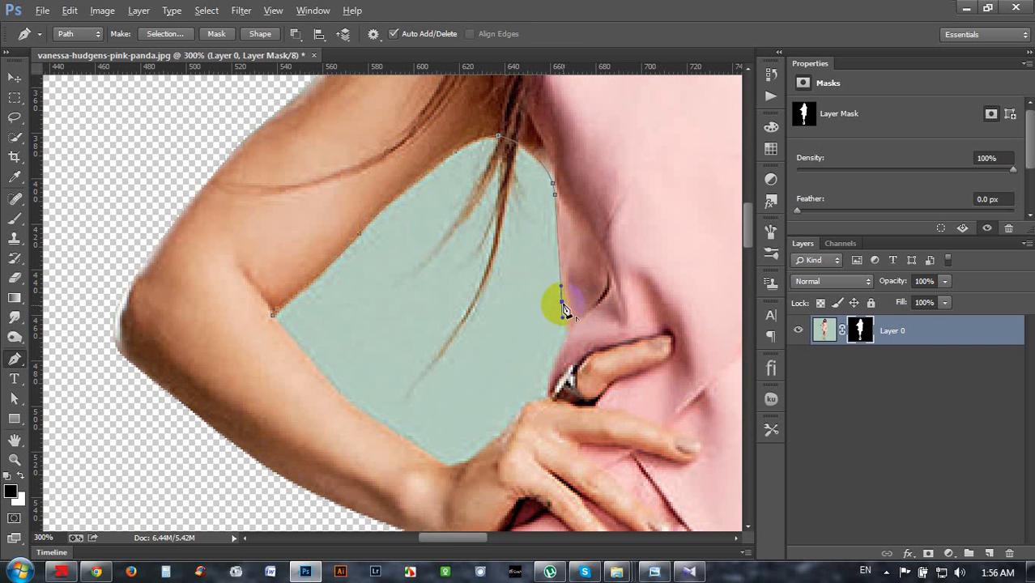
drag(554, 356, 545, 380)
drag(564, 375, 565, 357)
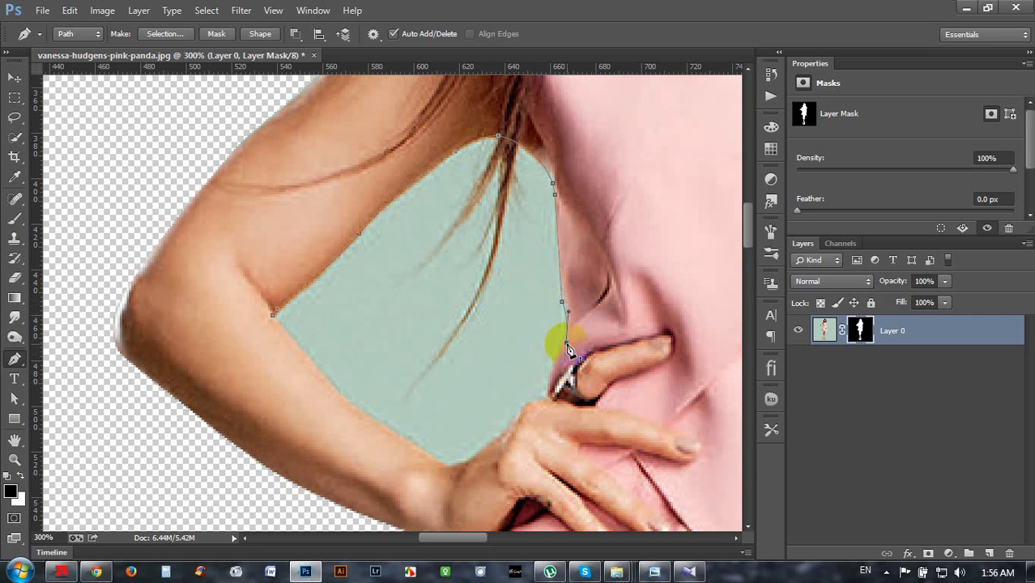
drag(551, 395, 551, 420)
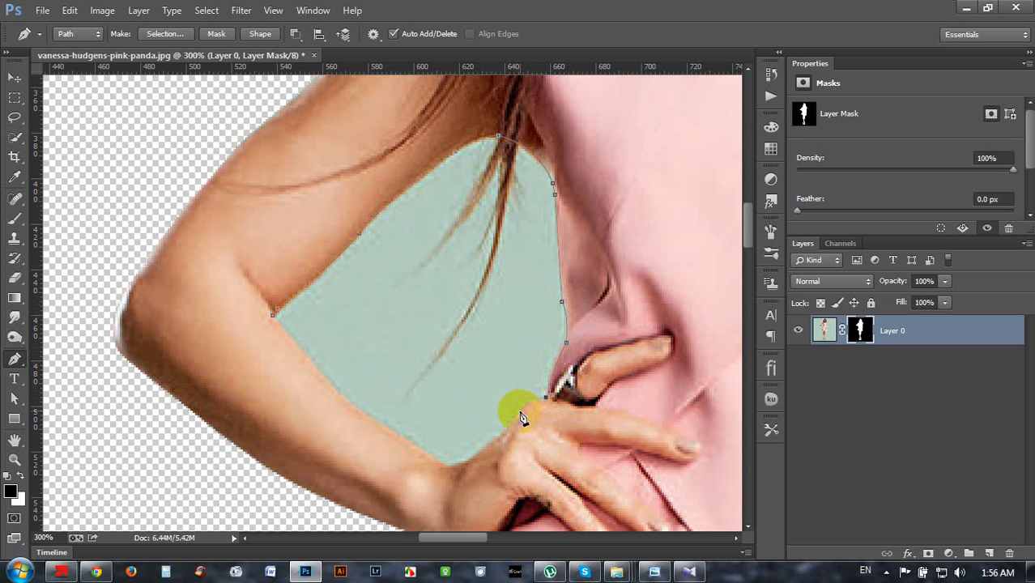
Step: Continue the path along the back of the hand and around the wrist to the start of the forearm
drag(518, 411, 513, 424)
alt+click(520, 411)
drag(466, 461, 429, 486)
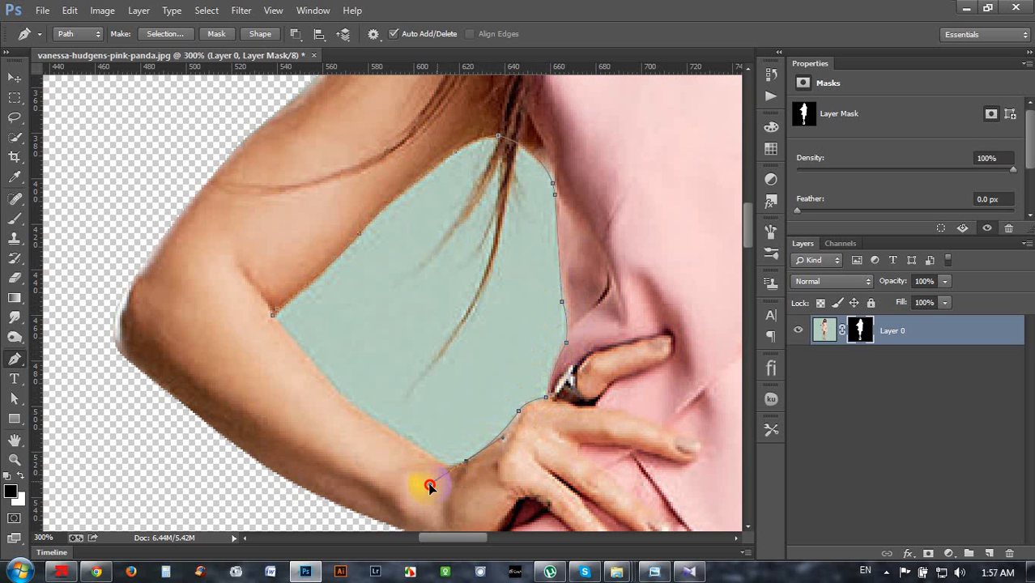
alt+click(467, 462)
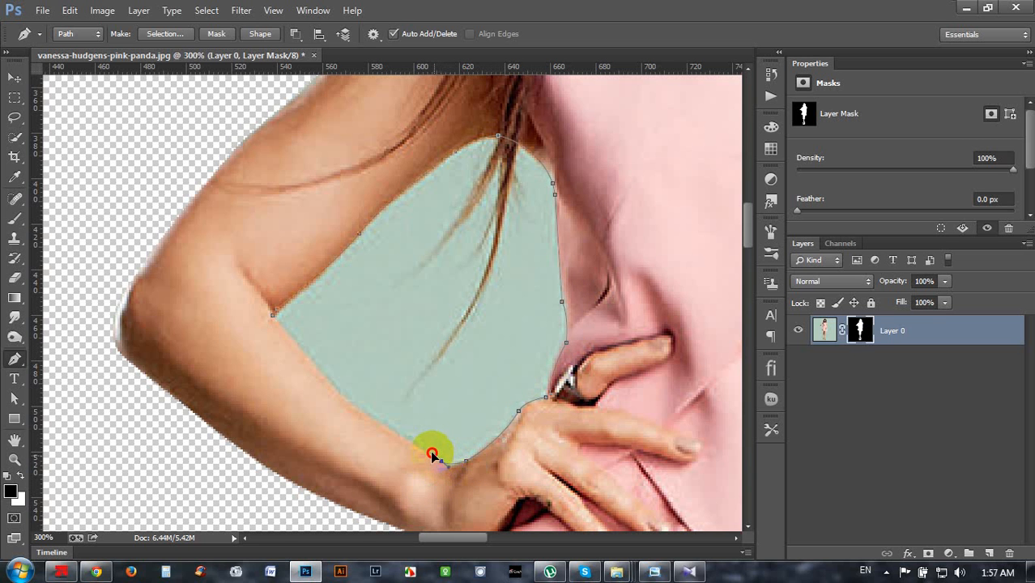
alt+click(441, 461)
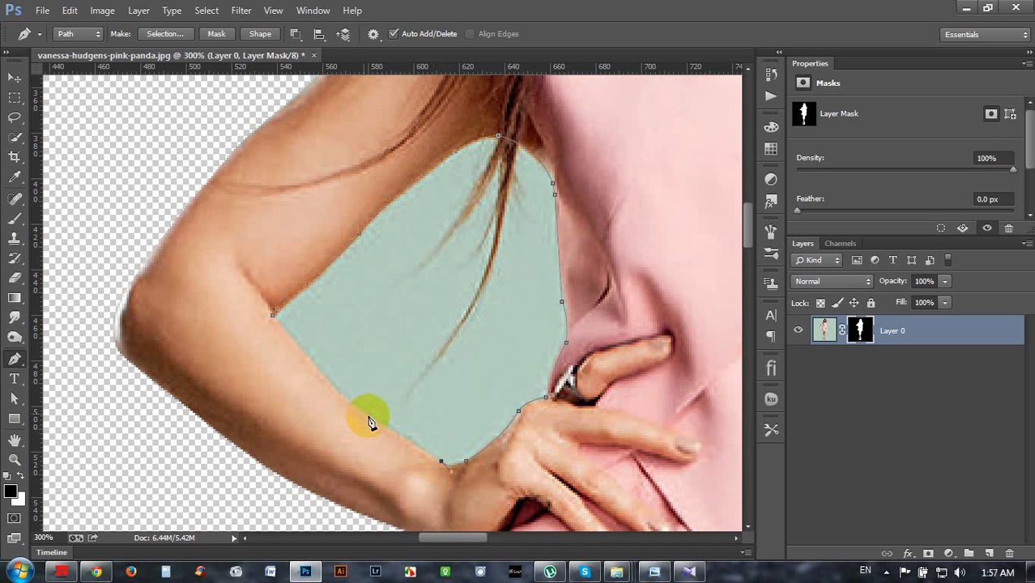
Step: Trace the inner edge of the forearm back to the elbow and close the path around the arm gap
click(369, 418)
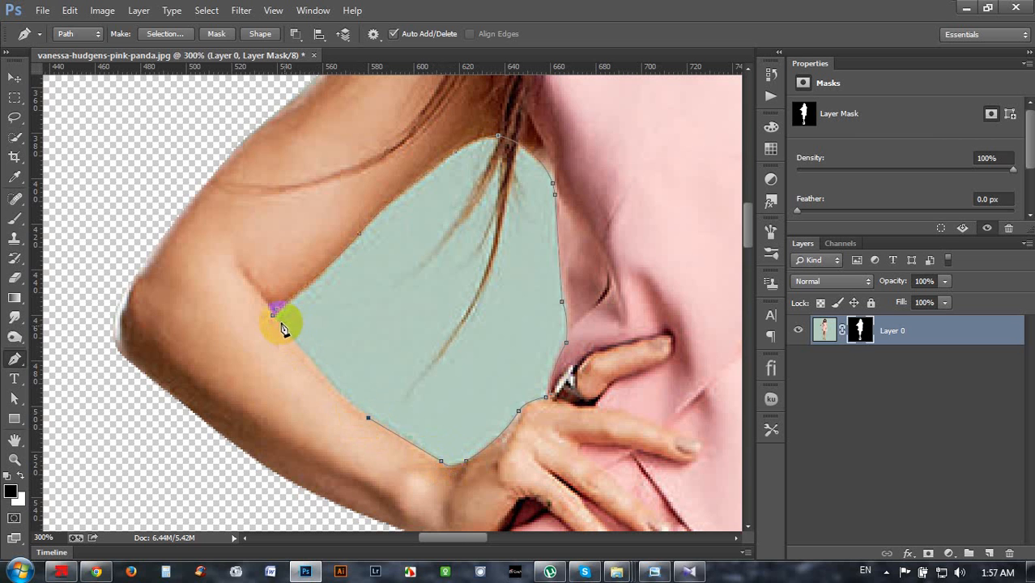
drag(324, 379, 312, 364)
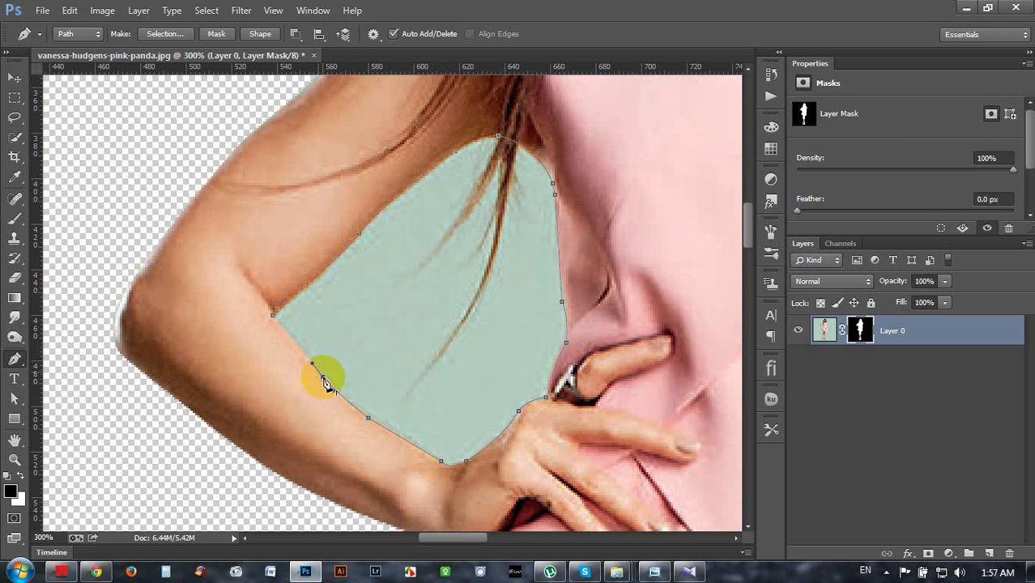
click(274, 316)
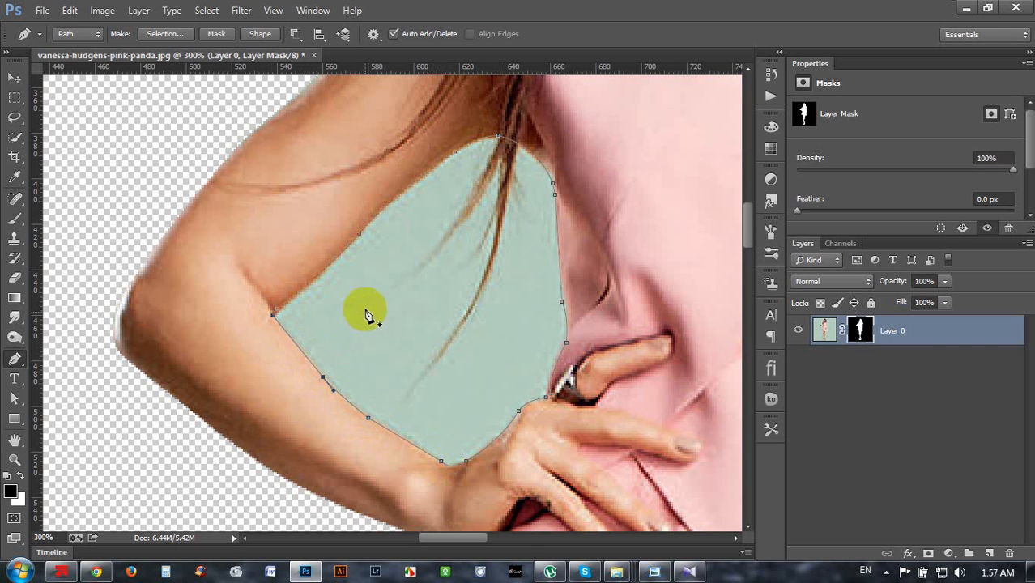
Step: Turn the arm-gap path into a new anti-aliased selection with 0 px feather and invert it to isolate the gap
right_click(357, 225)
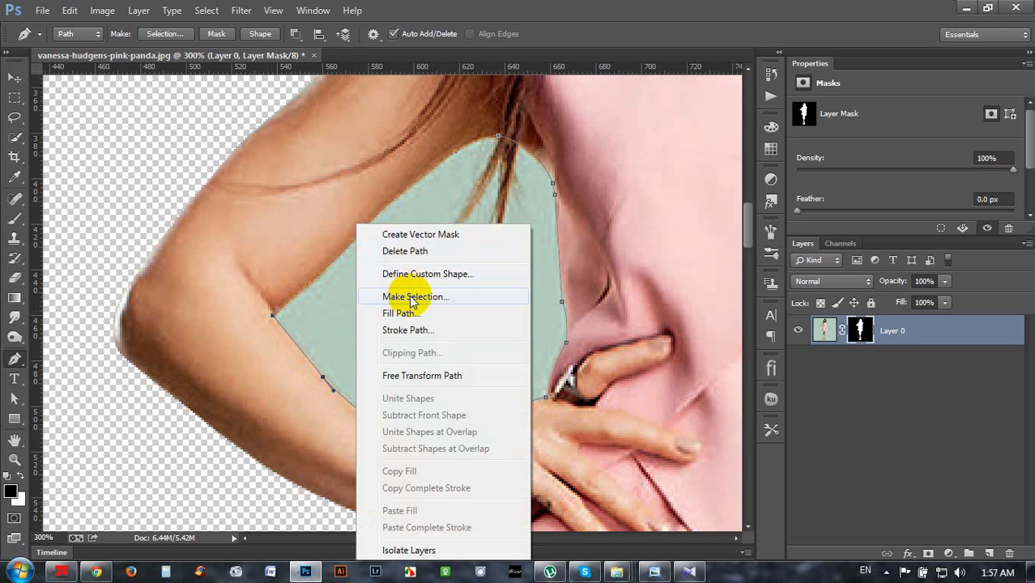
click(413, 297)
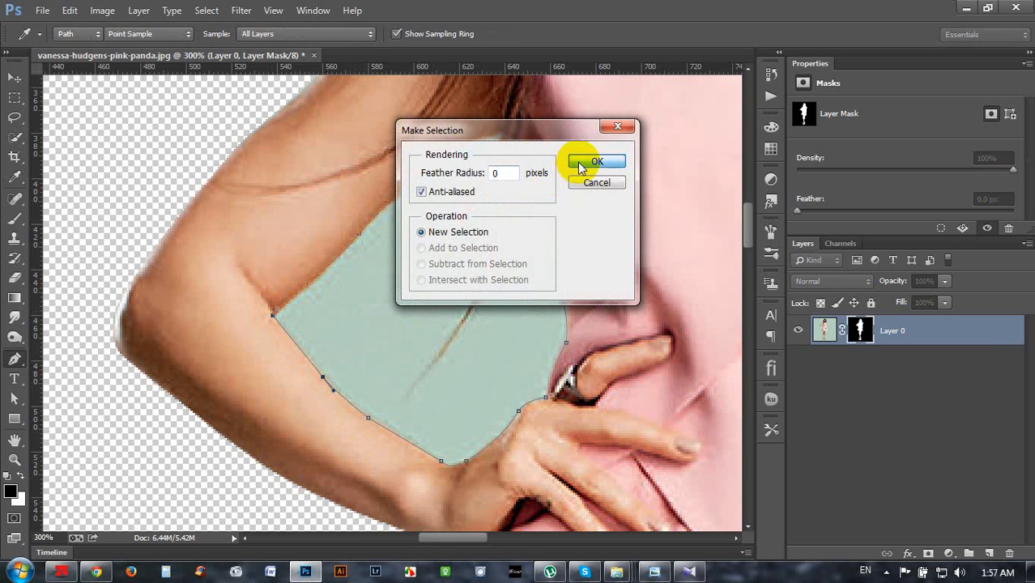
click(580, 166)
key(ctrl+minus)
key(ctrl+minus)
key(ctrl+minus)
key(ctrl+minus)
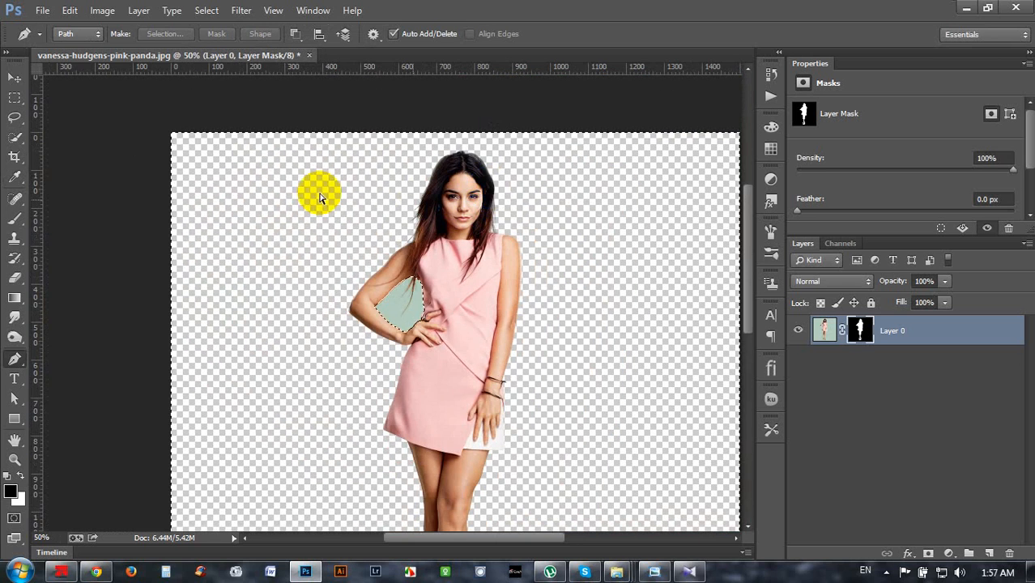
click(208, 10)
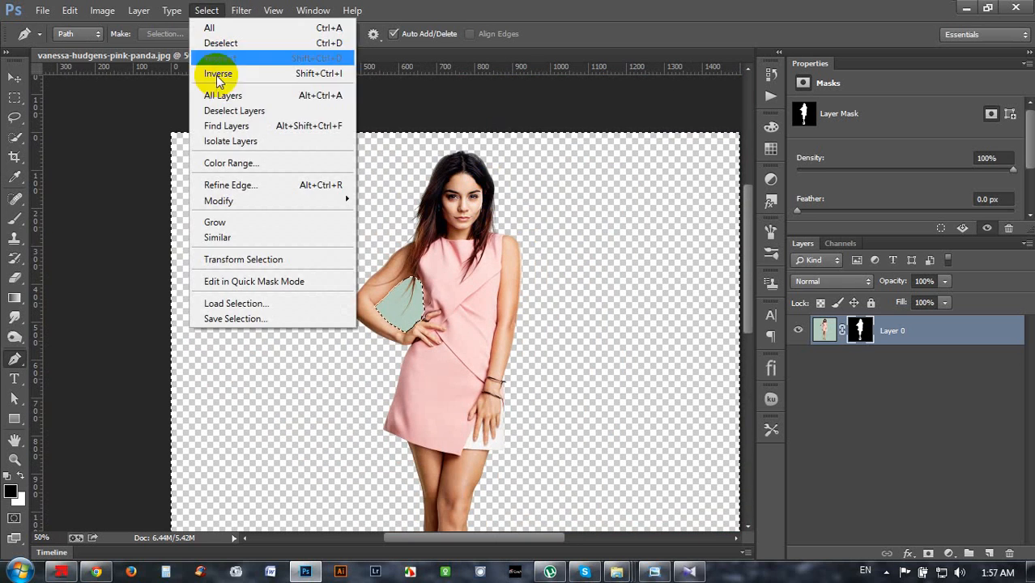
click(220, 79)
scroll(407, 308, up, 5)
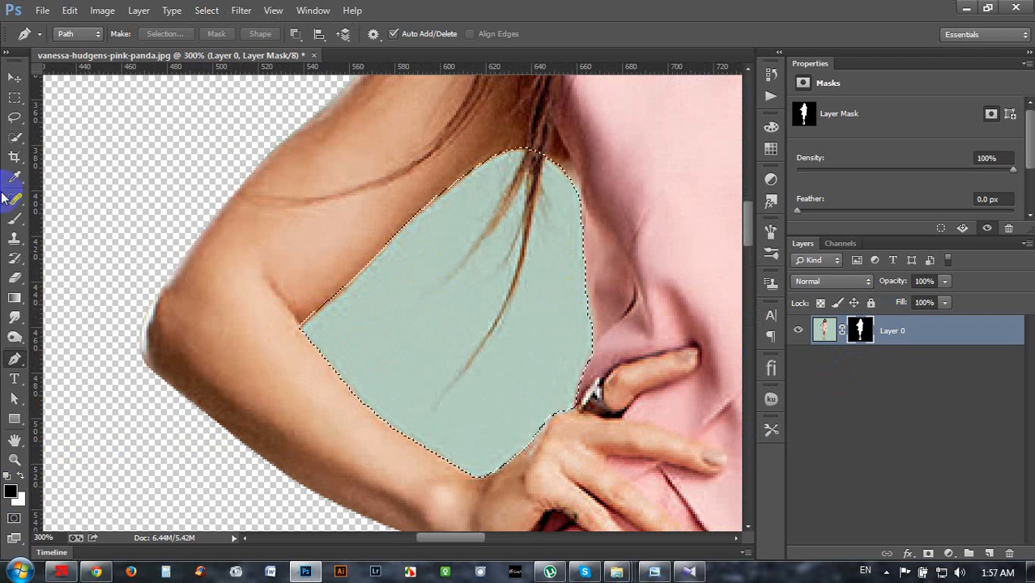
Step: Paint the selected arm gap black on Layer 0's mask with a 30 px brush to hide the green background, and deselect
click(14, 218)
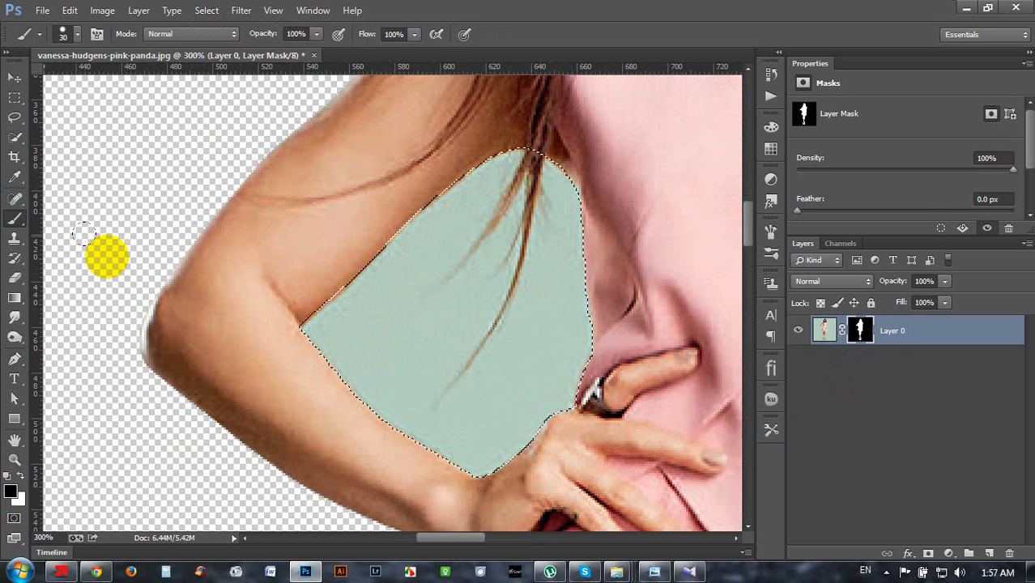
right_click(14, 218)
click(65, 275)
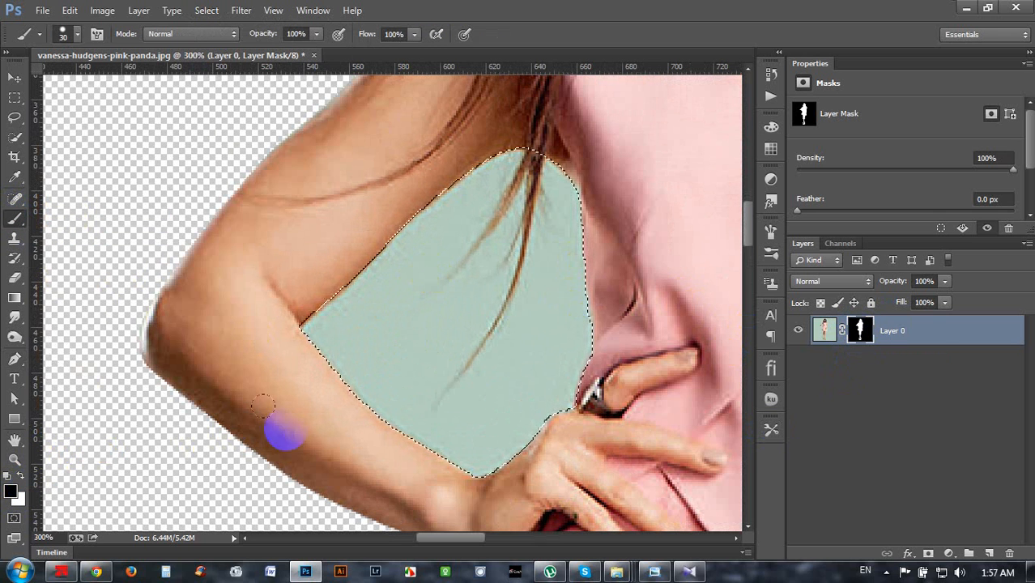
click(833, 338)
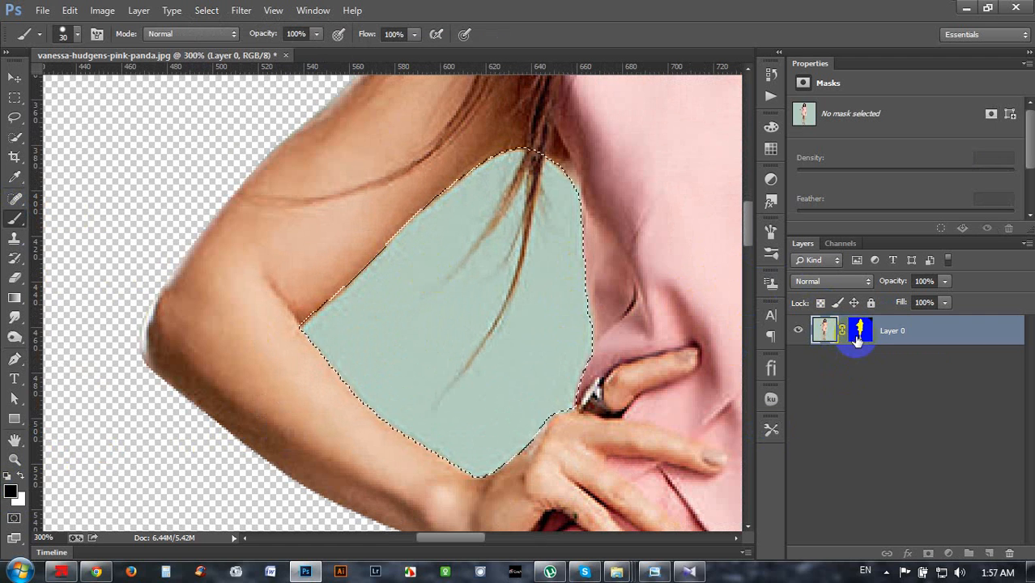
click(859, 335)
click(827, 338)
click(859, 336)
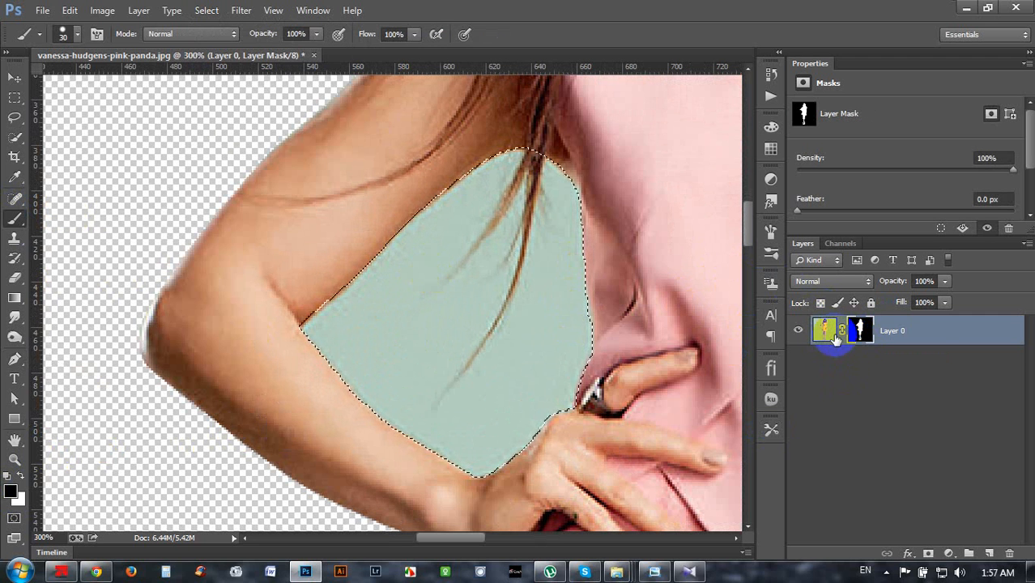
click(827, 332)
click(860, 335)
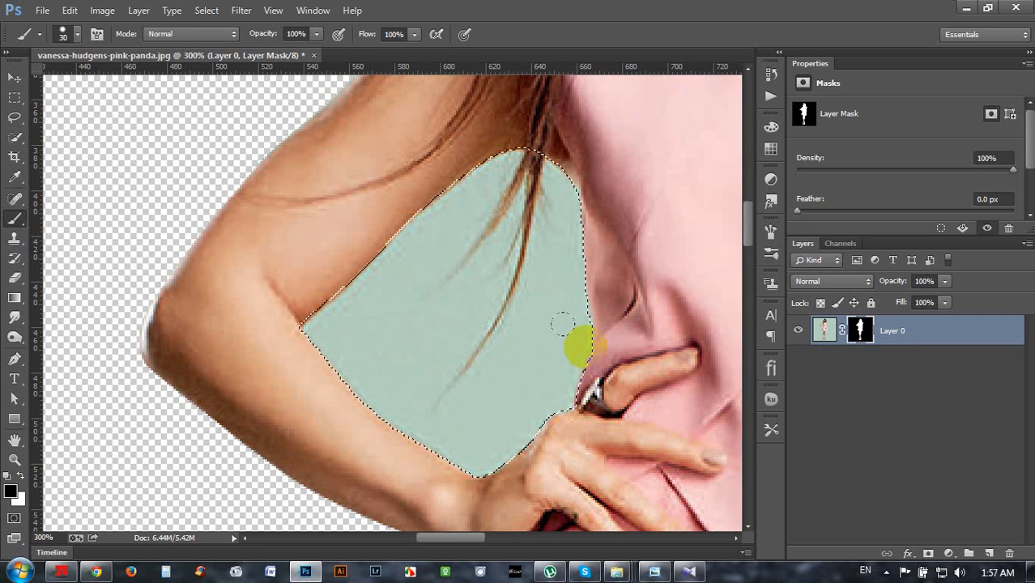
mouse_move(311, 376)
mouse_down()
mouse_move(359, 263)
mouse_move(476, 178)
mouse_move(424, 258)
mouse_move(505, 280)
mouse_move(400, 366)
mouse_move(540, 225)
mouse_move(526, 158)
mouse_up()
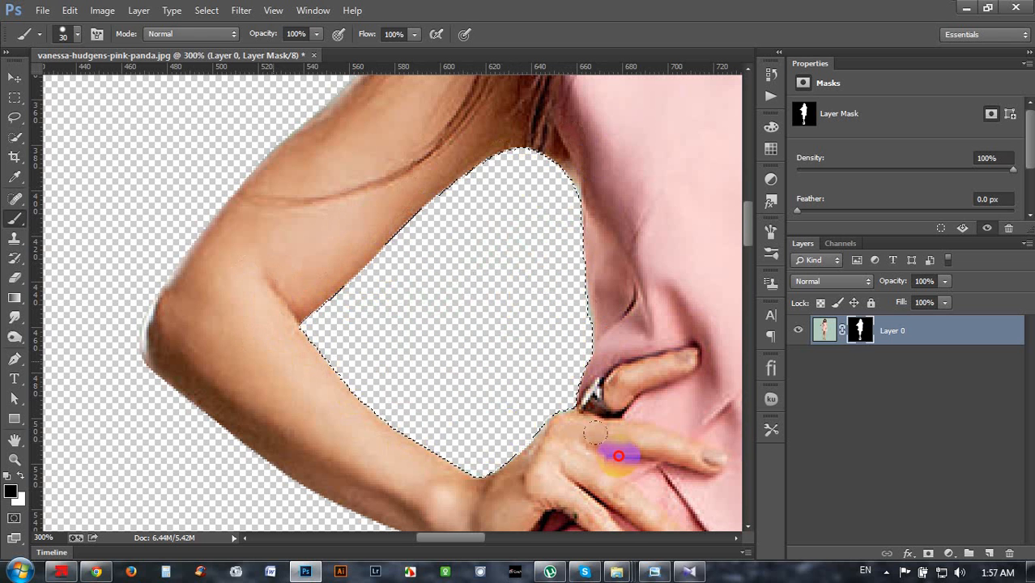
key(ctrl+d)
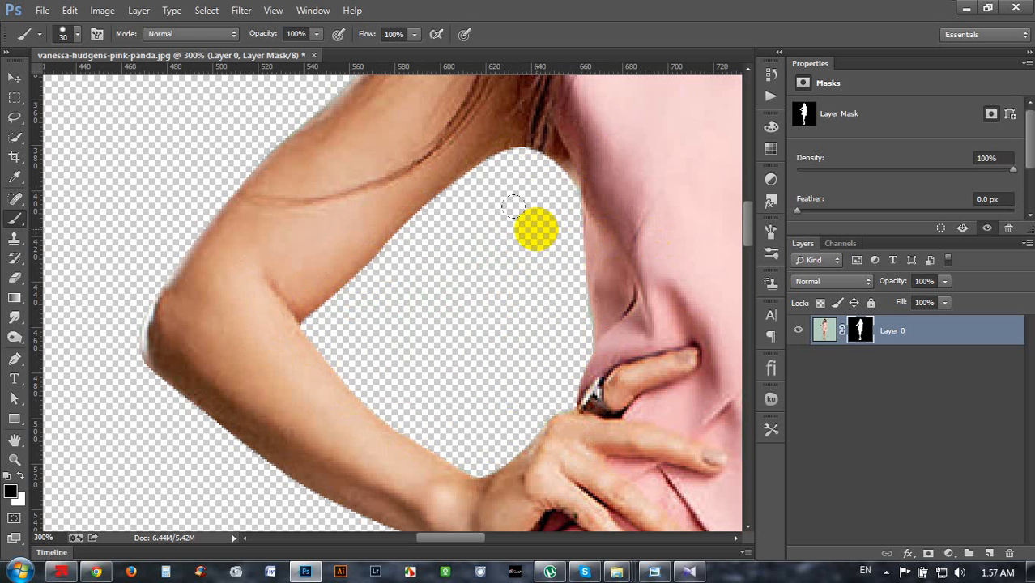
Step: Refine Layer 0's mask by brushing over the hair strands below the armpit at size 35 and setting the contrast to 14%
scroll(536, 231, down, 3)
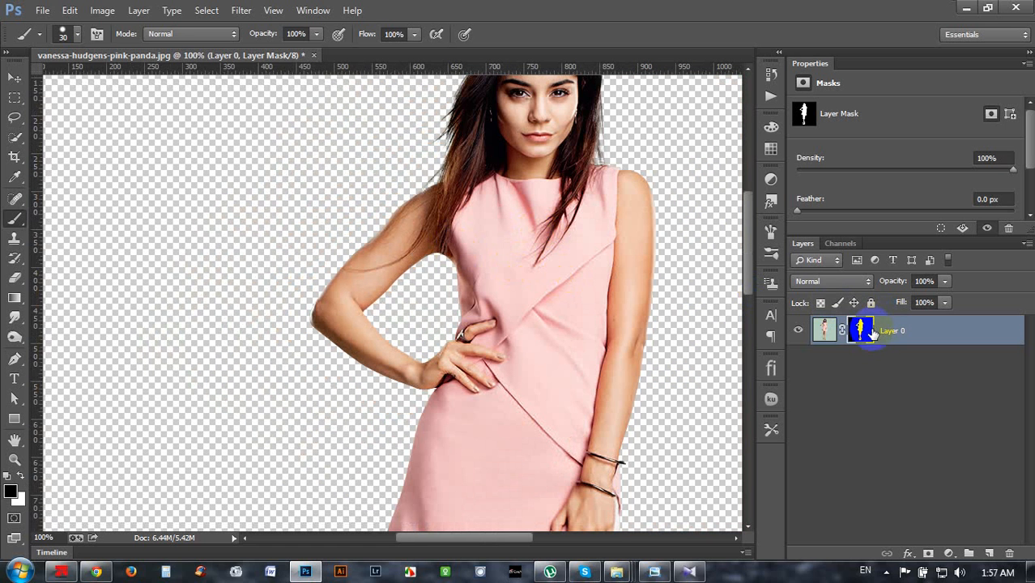
right_click(860, 330)
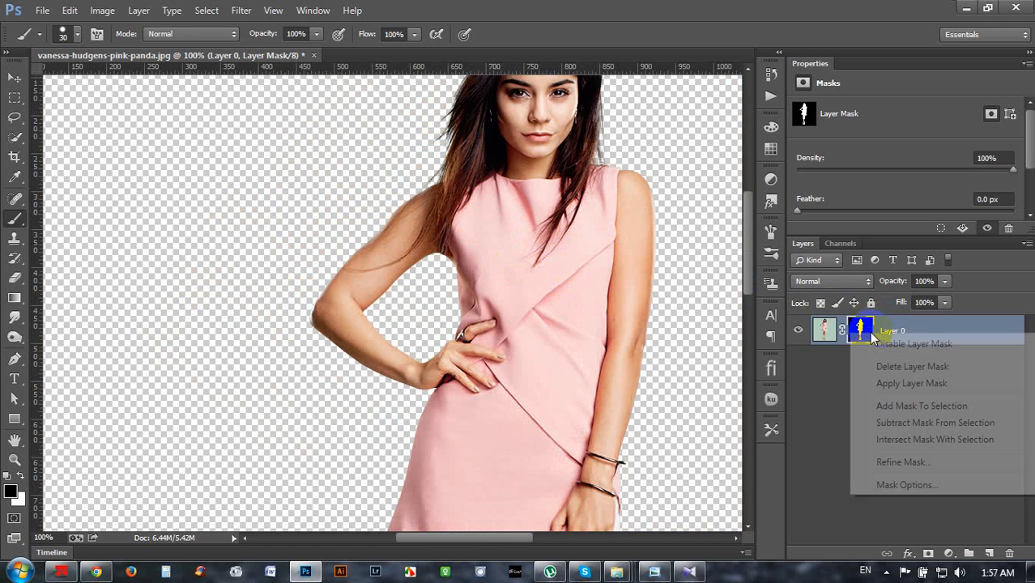
click(903, 463)
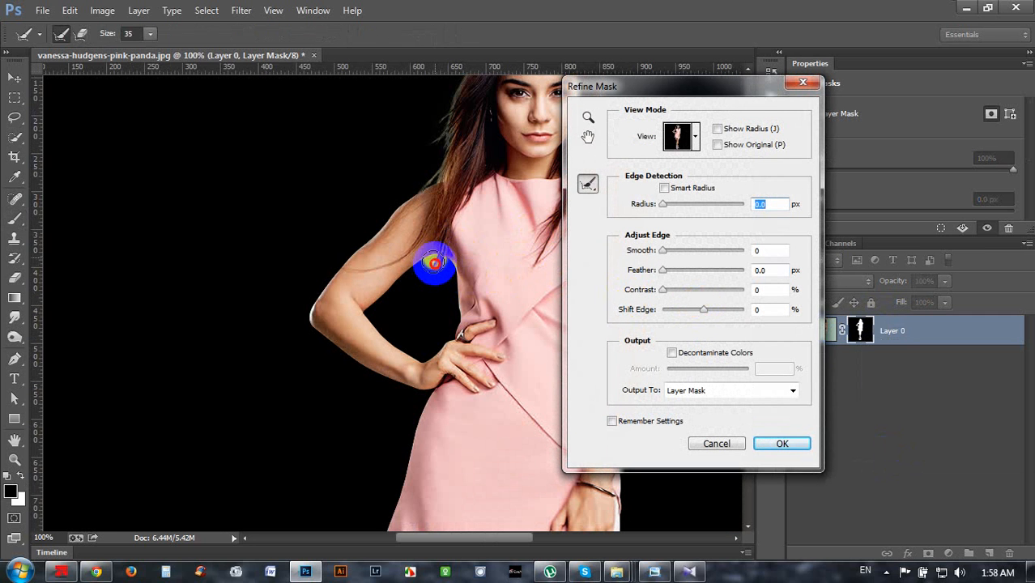
mouse_move(435, 263)
mouse_down()
mouse_move(426, 308)
mouse_move(420, 296)
mouse_move(443, 263)
mouse_move(439, 308)
mouse_move(419, 313)
mouse_move(413, 294)
mouse_move(481, 298)
mouse_up()
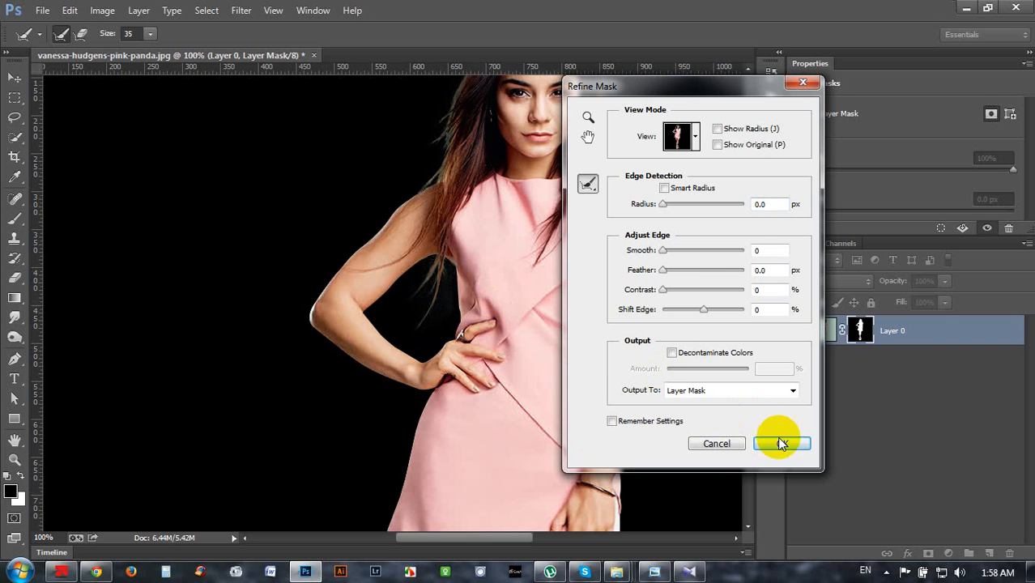
drag(664, 290, 676, 296)
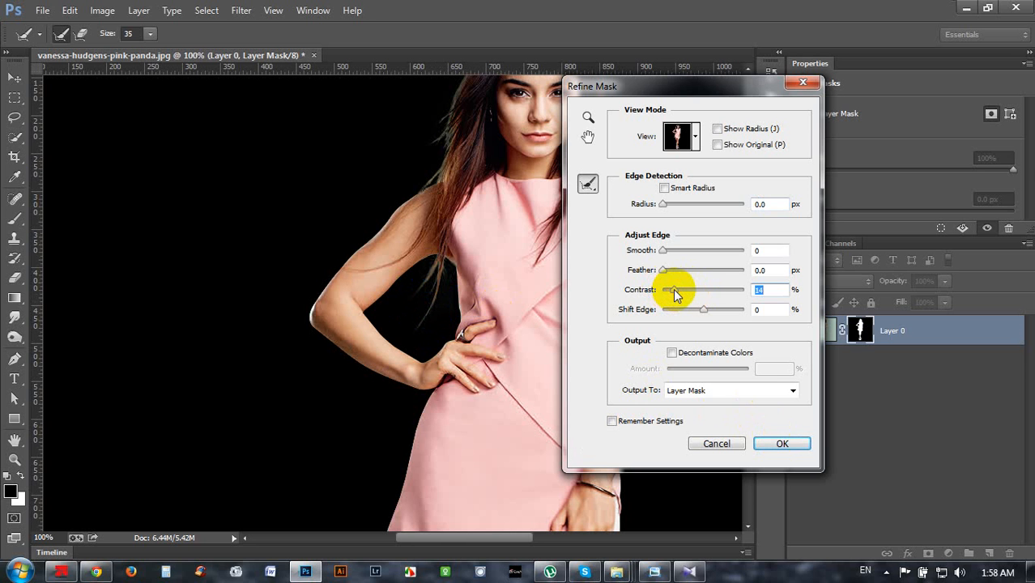
click(781, 442)
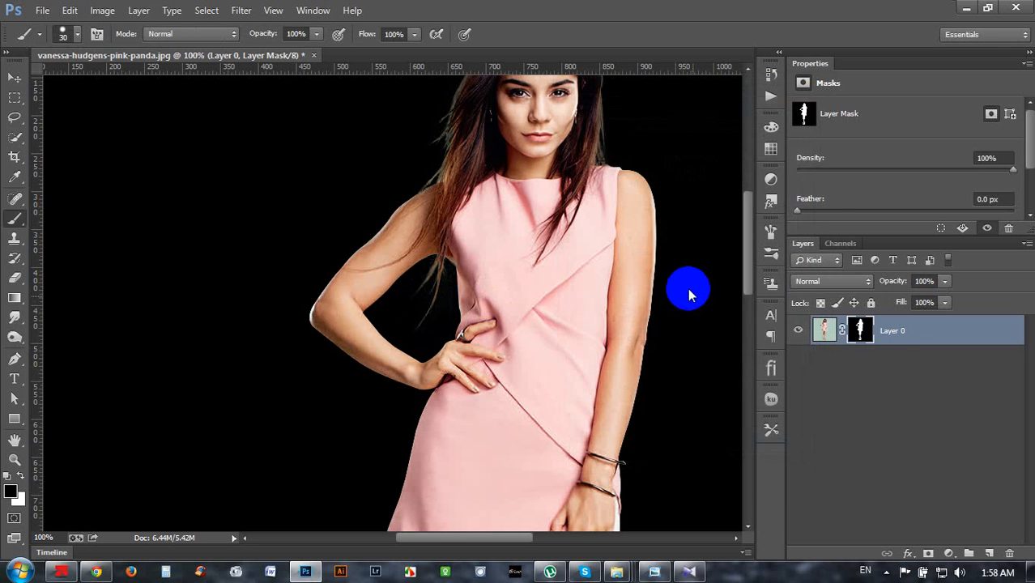
scroll(685, 286, down, 3)
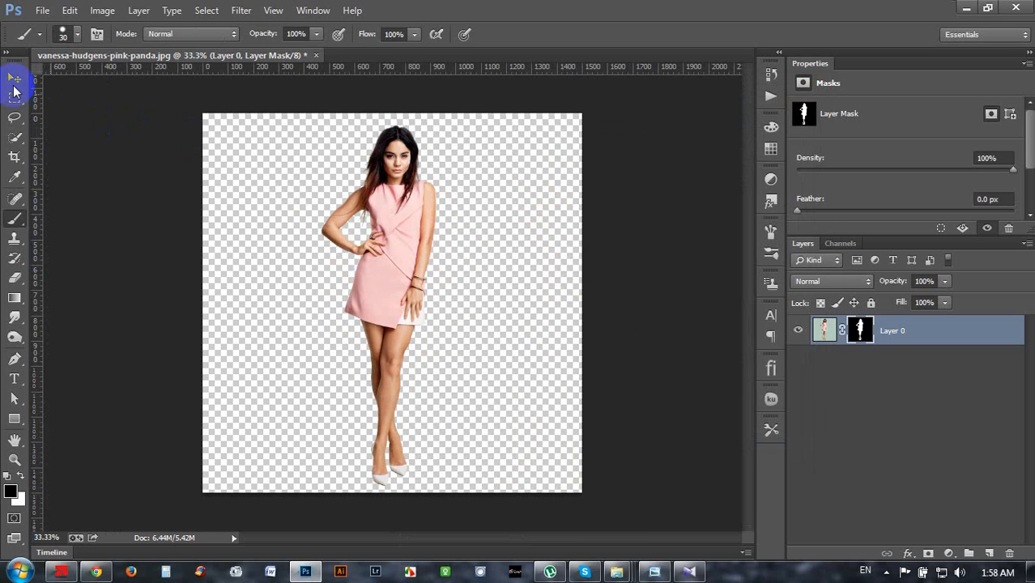
Step: Switch to Windows Explorer and browse the Help (F:) drive for a new background picture
click(14, 80)
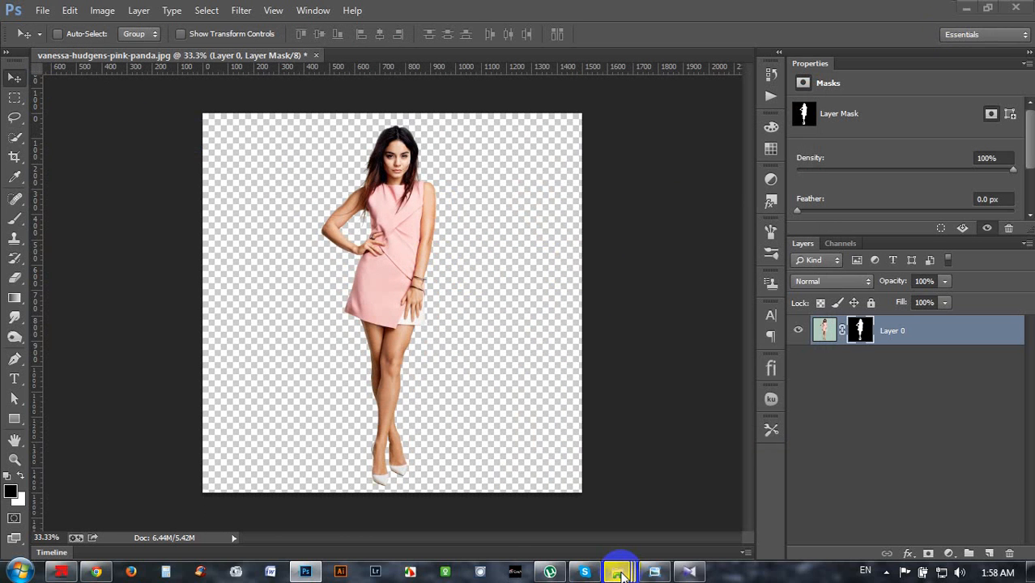
mouse_move(621, 573)
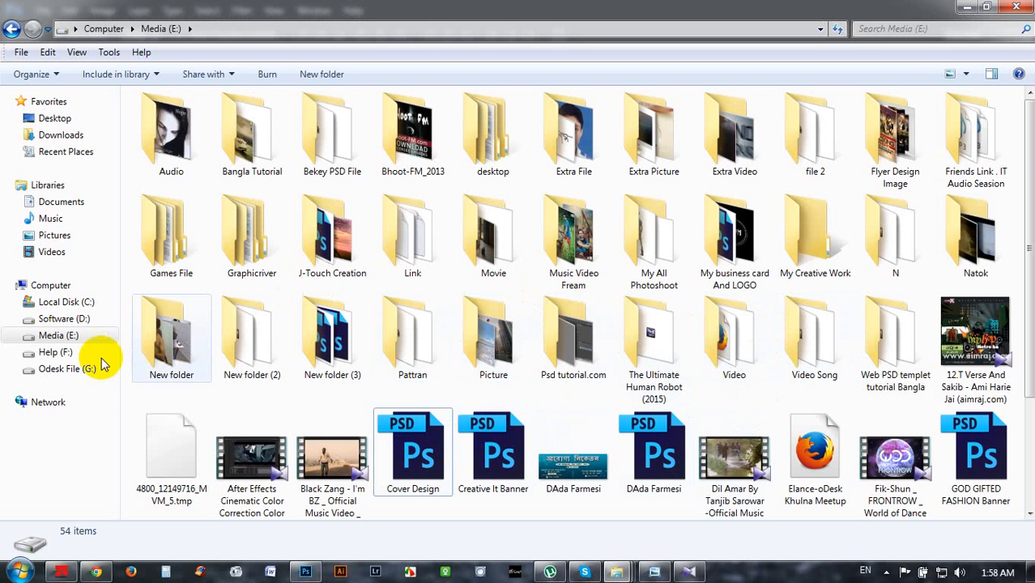
click(64, 355)
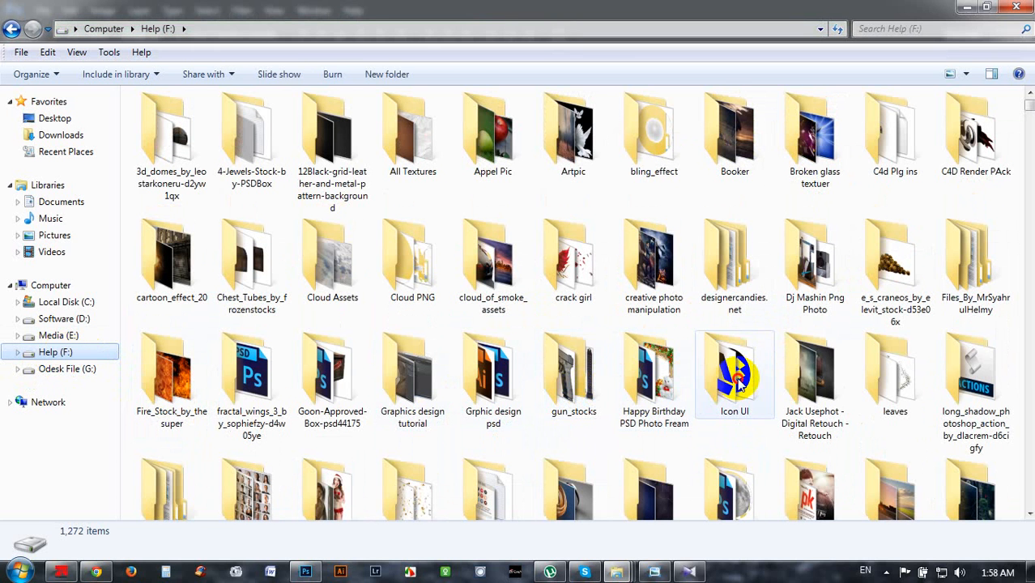
click(739, 387)
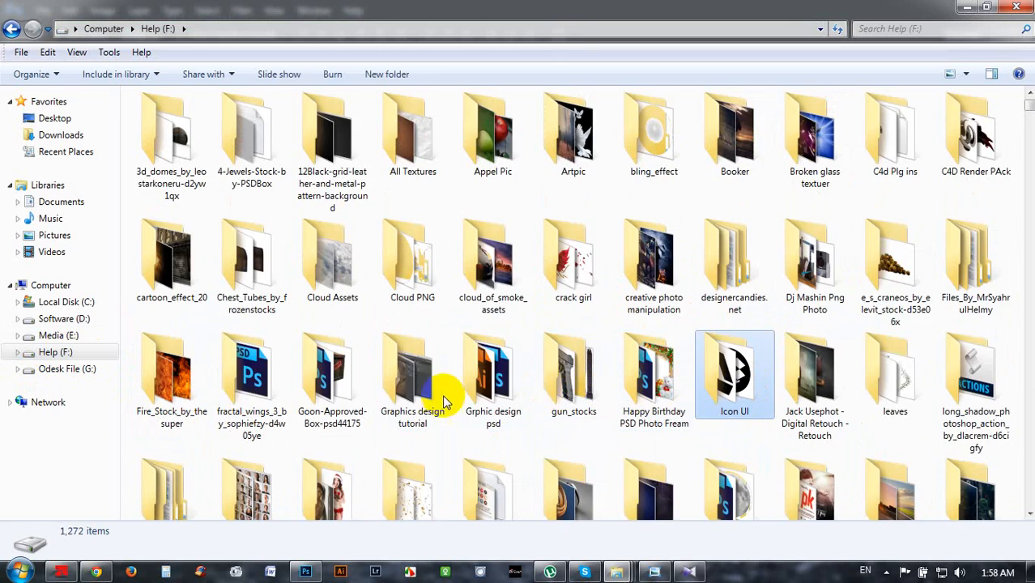
scroll(435, 393, down, 2)
scroll(436, 394, down, 2)
scroll(486, 392, down, 2)
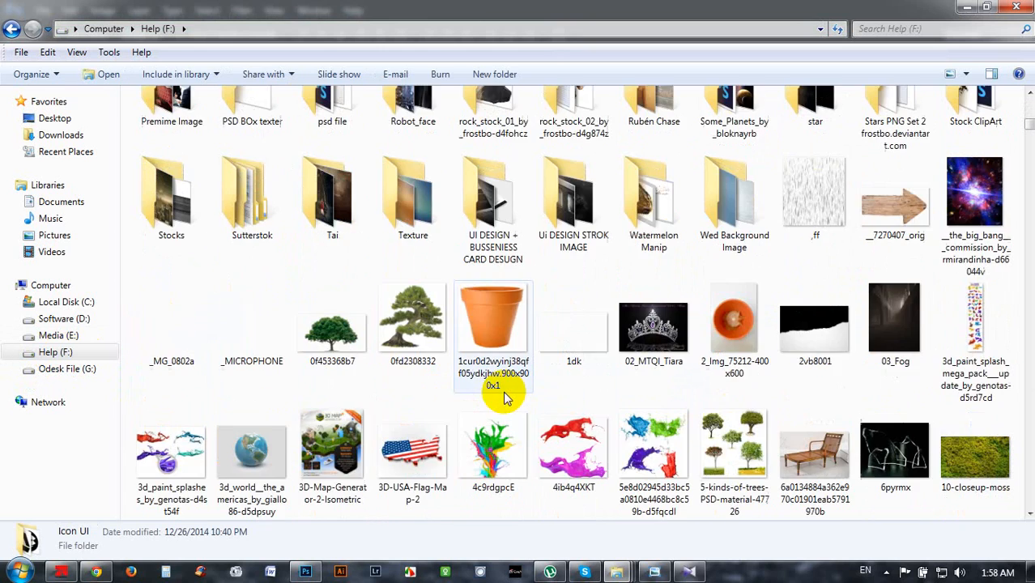
scroll(504, 395, down, 4)
scroll(504, 396, down, 6)
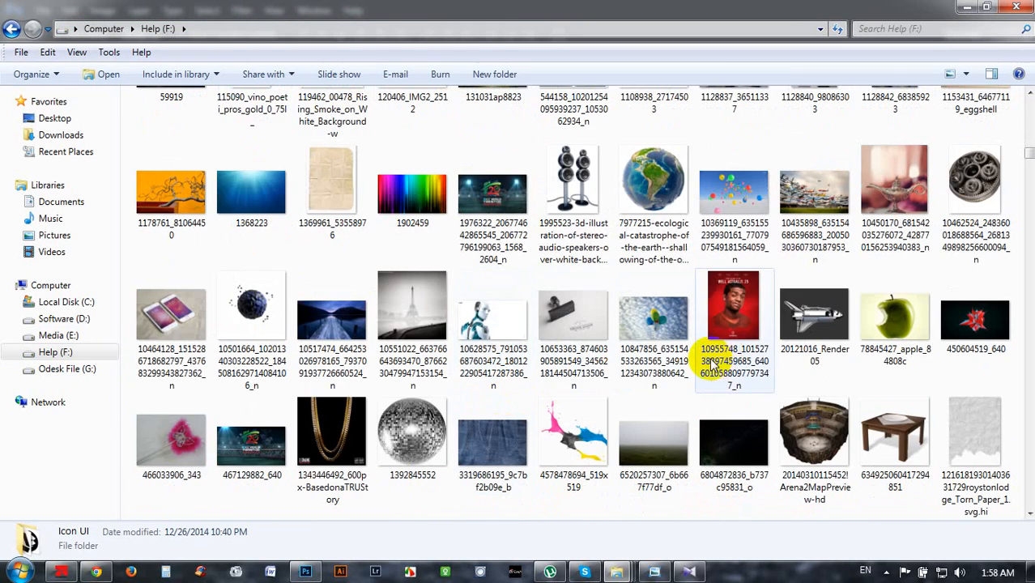
scroll(711, 364, down, 3)
scroll(708, 363, down, 4)
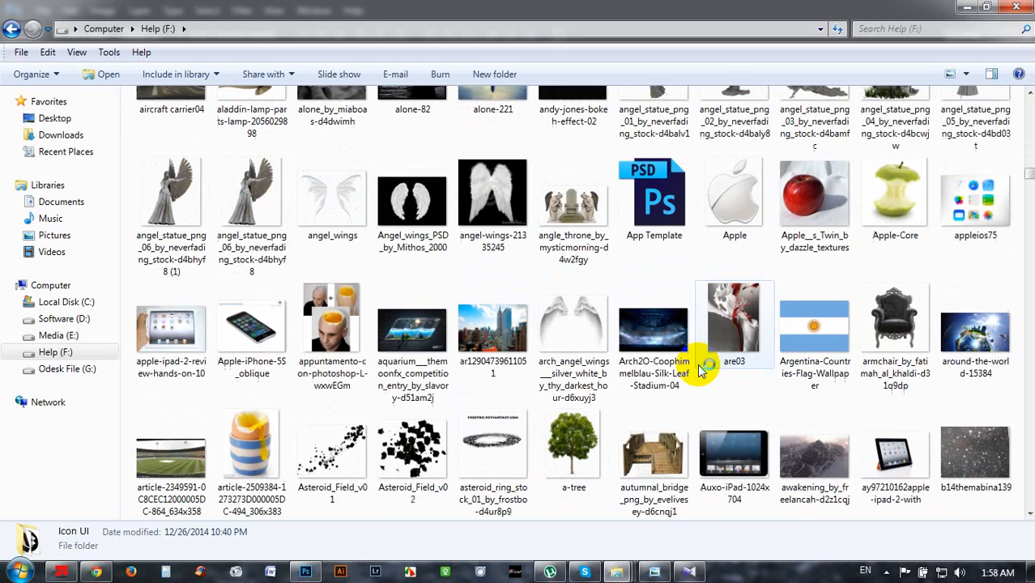
scroll(702, 371, down, 2)
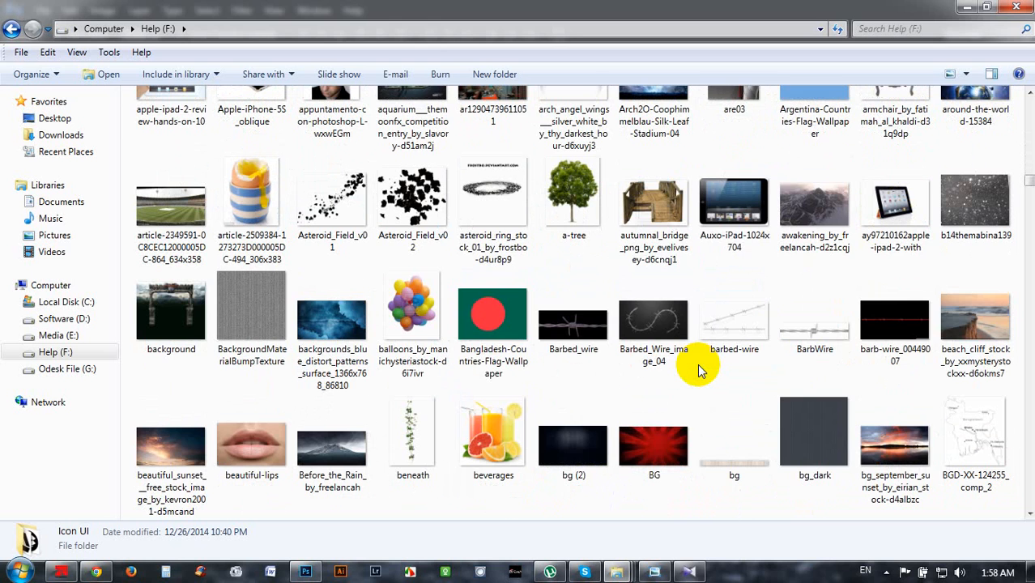
scroll(702, 371, down, 4)
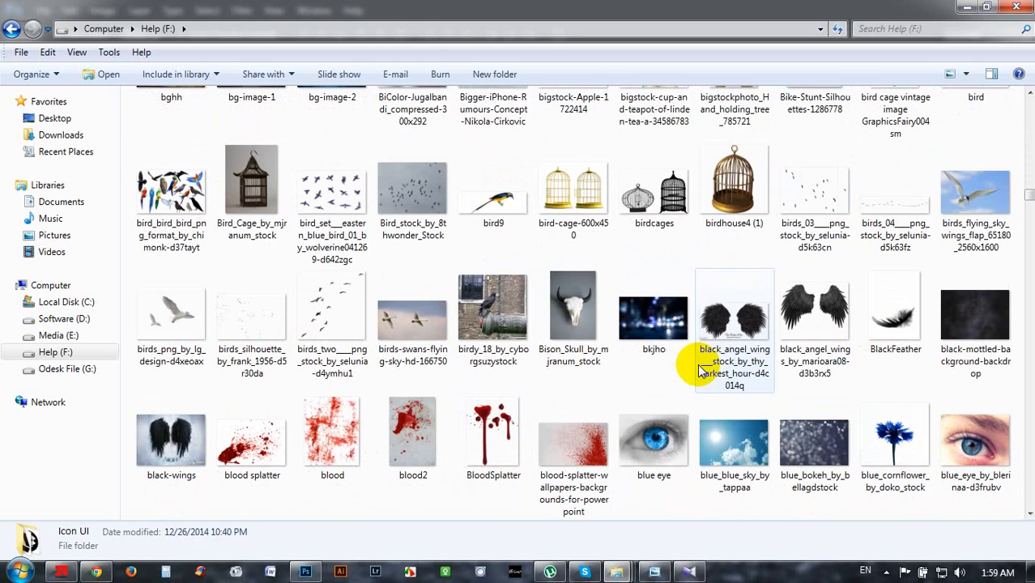
scroll(567, 357, up, 4)
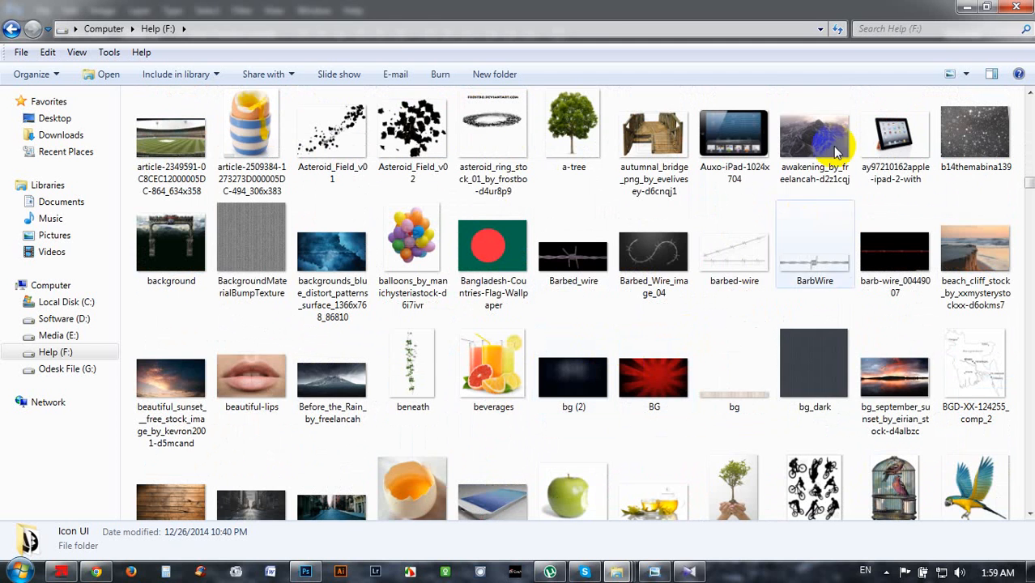
Step: Place the bg-image-1 street photo in the document, enlarge it to cover the whole canvas, and arrange it beneath Layer 0
drag(814, 133, 639, 429)
drag(251, 328, 443, 314)
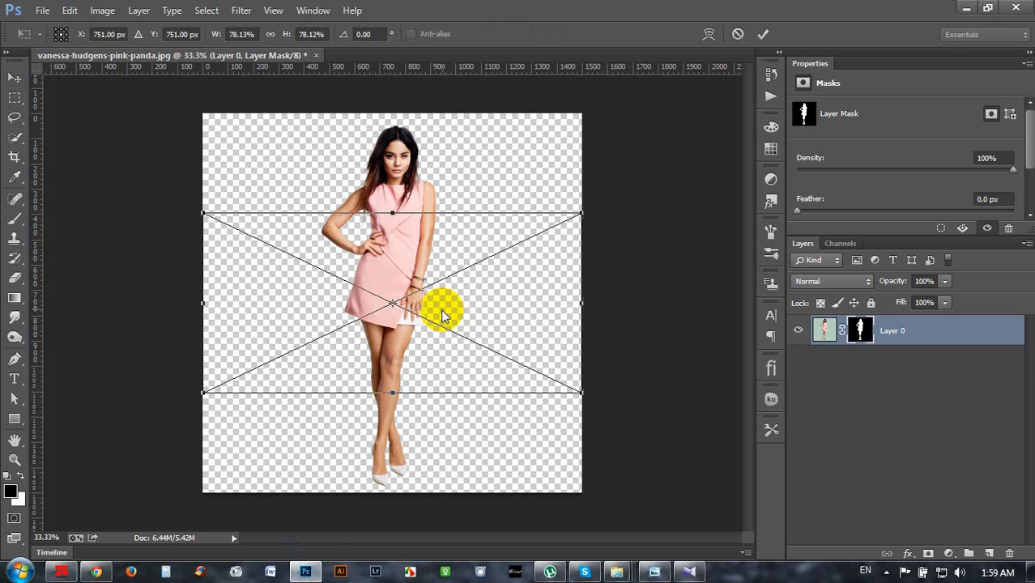
drag(576, 216, 775, 104)
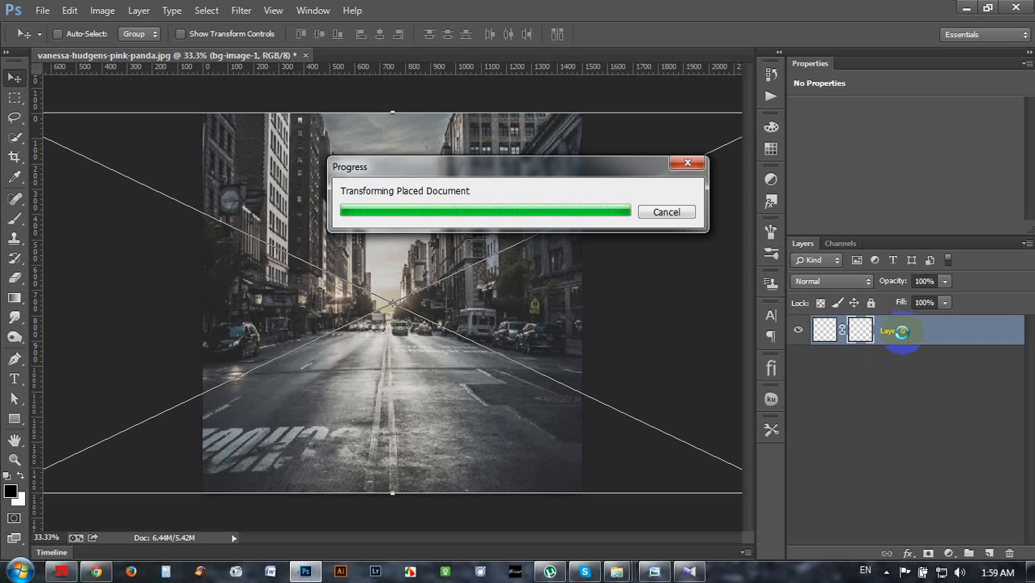
drag(899, 329, 878, 318)
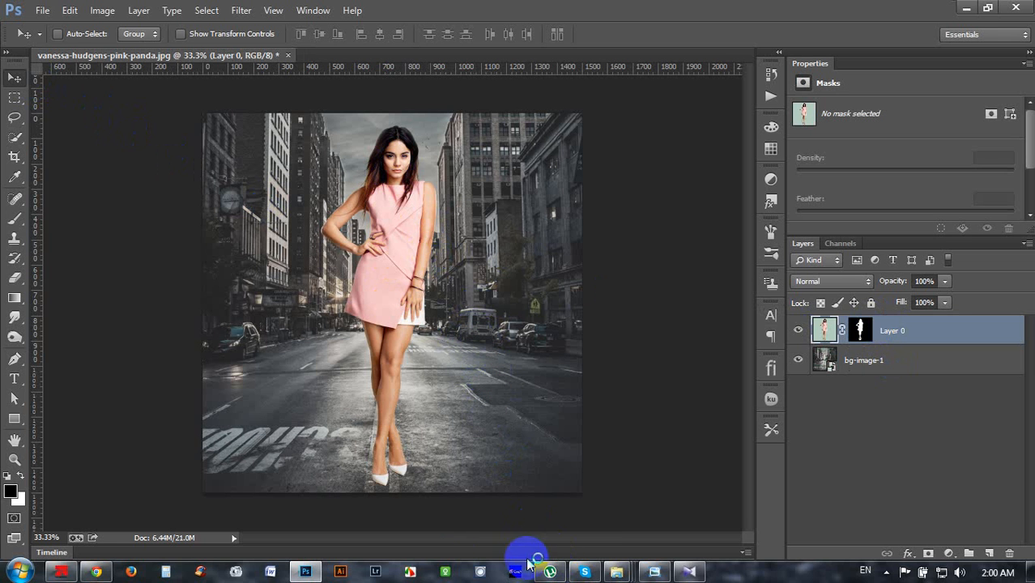
click(409, 573)
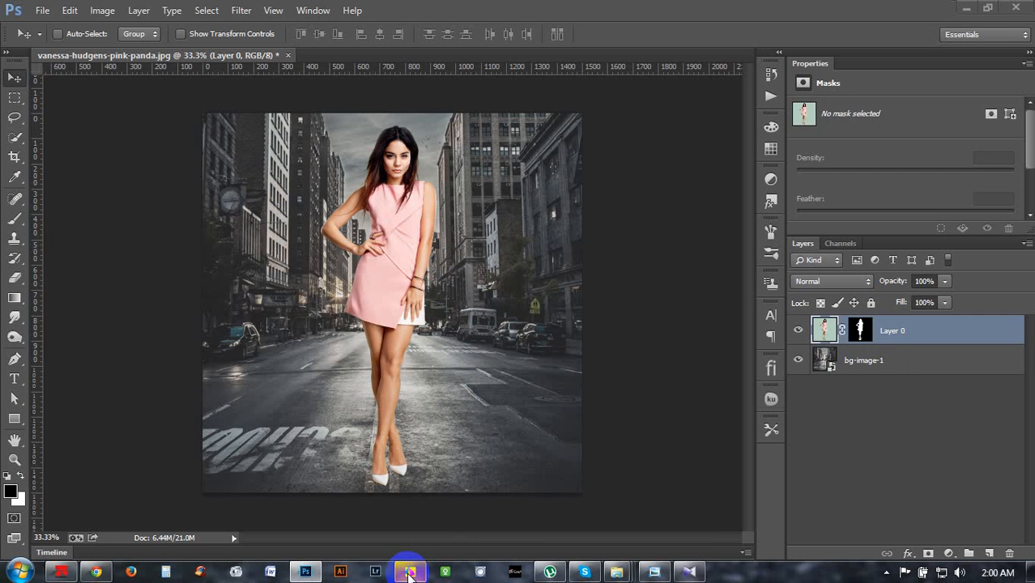